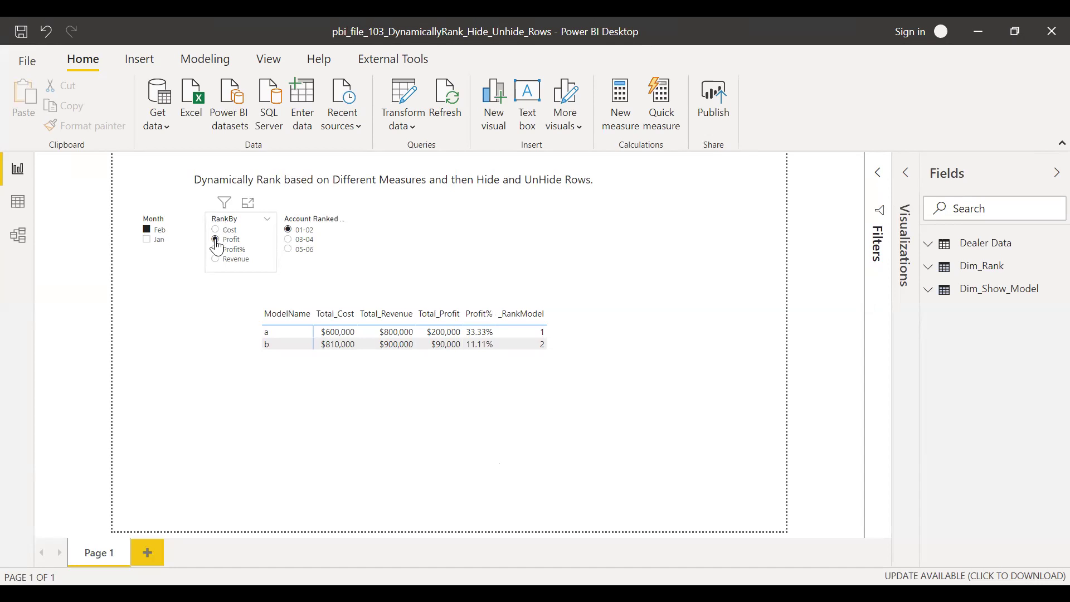
Try ranking the models by Profit, Cost and Profit% in the RankBy slicer
click(216, 240)
click(217, 232)
click(216, 232)
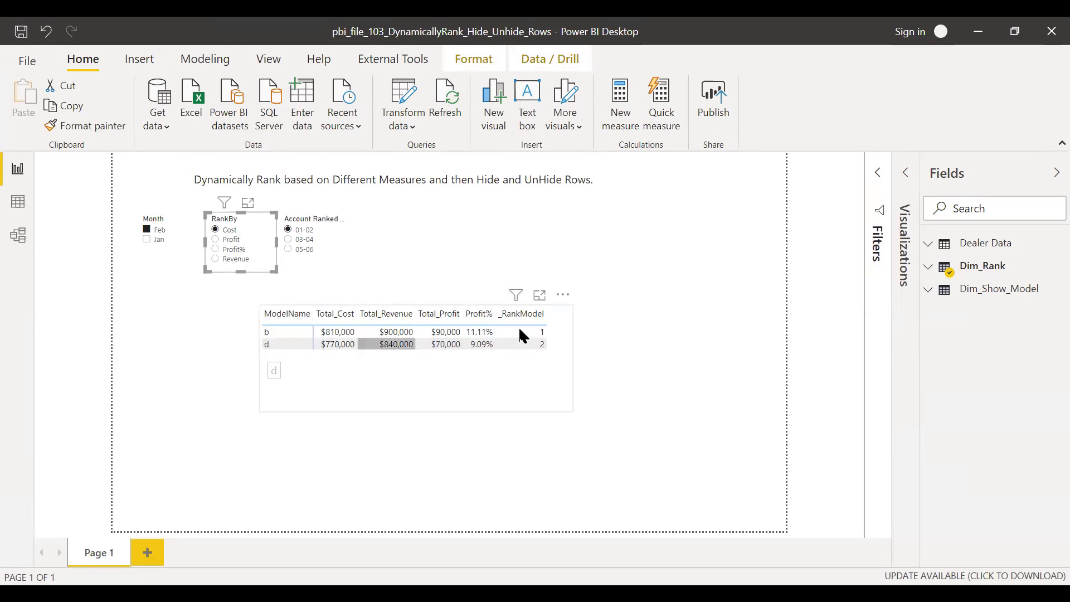
click(216, 250)
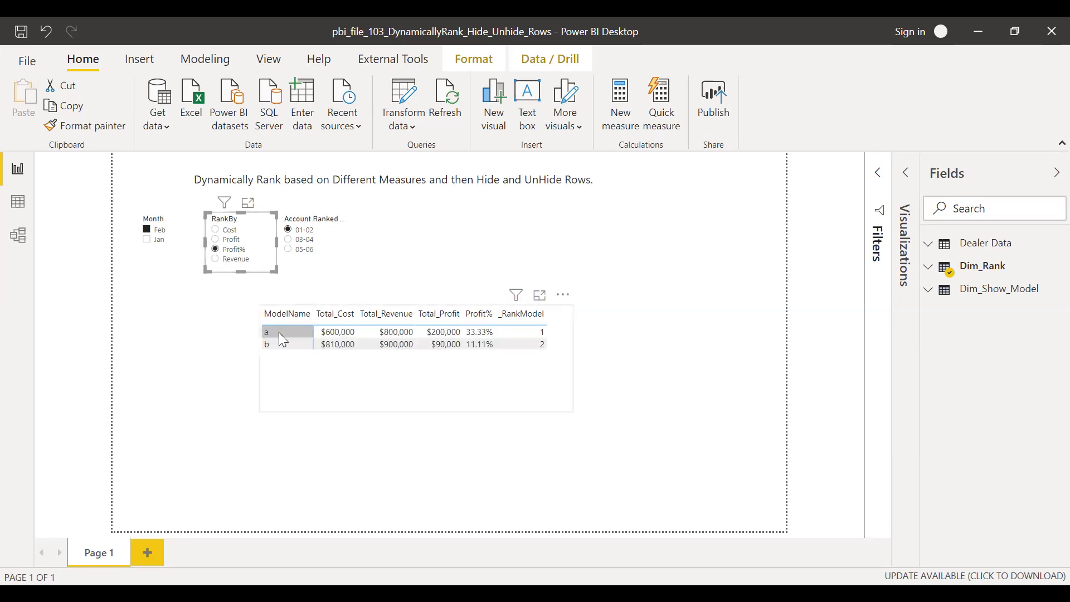
drag(283, 340, 544, 341)
Point out model b in the table and filter Account Ranked to 03-04
click(266, 342)
drag(337, 357, 528, 359)
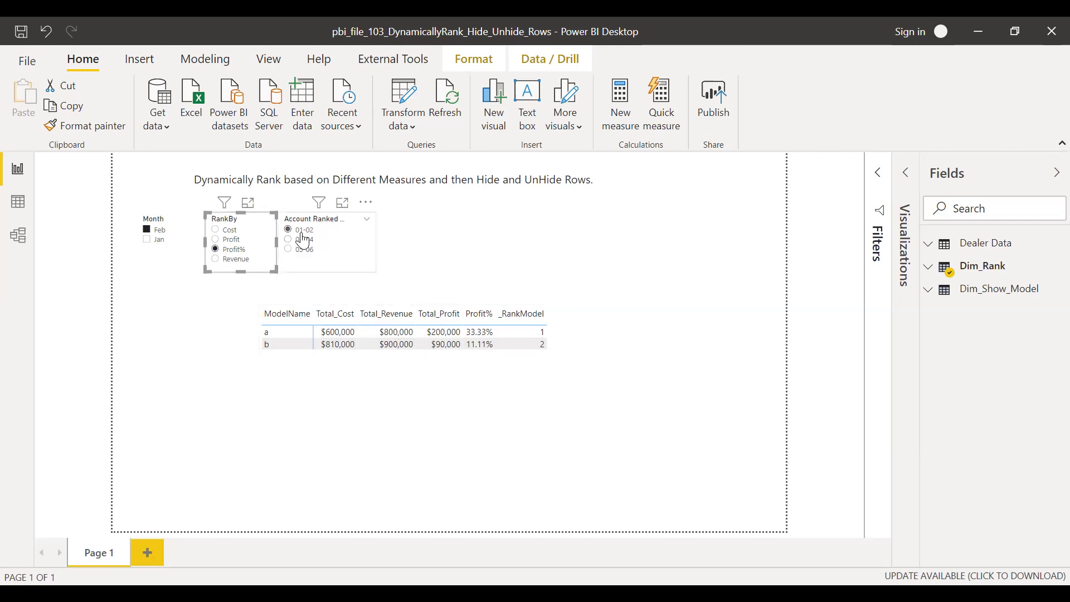
click(288, 241)
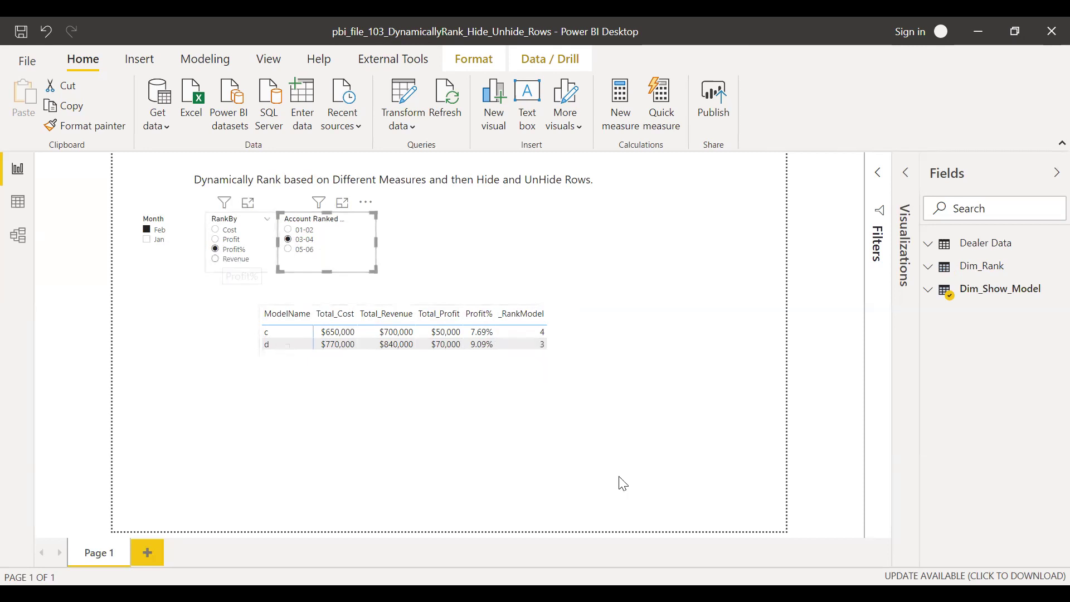
click(656, 410)
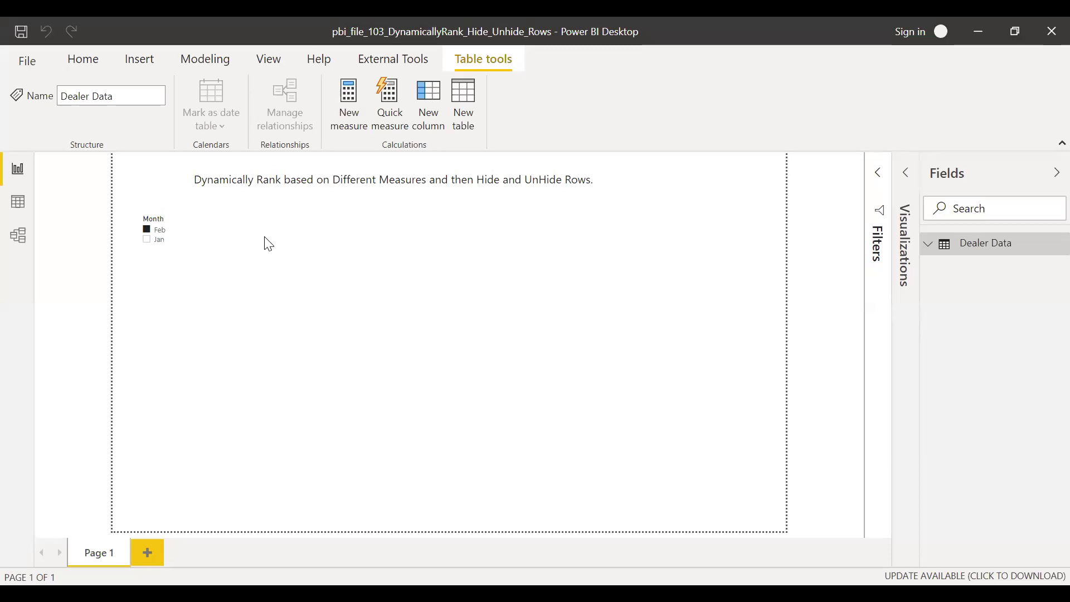
Create a new table Dim_Rank = DATATABLE with an INTEGER ID column
click(470, 113)
text(Dim_Ra)
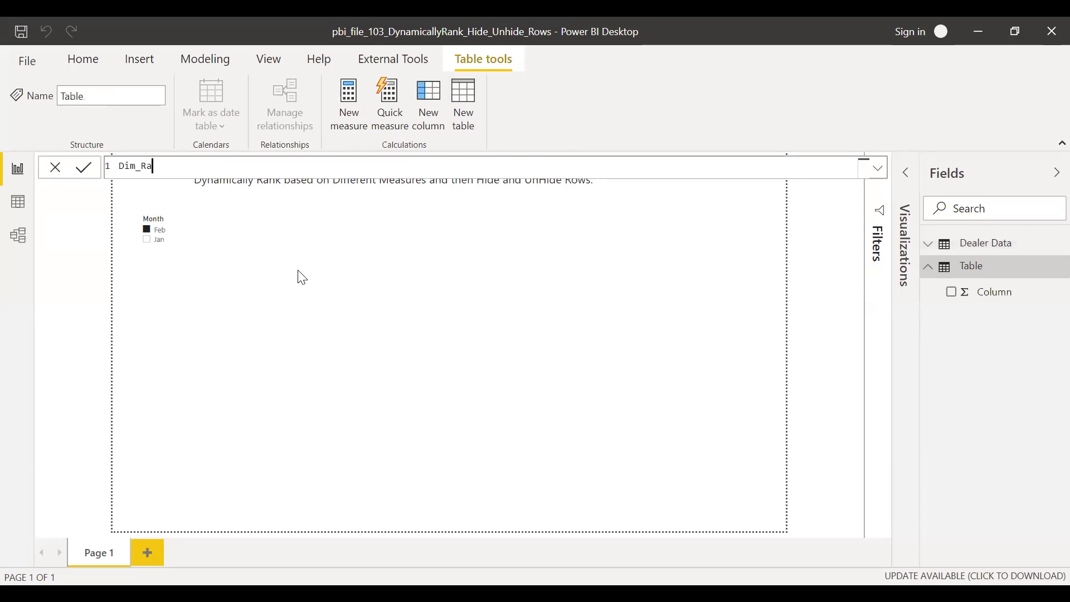
text(nk = DATATABLE()
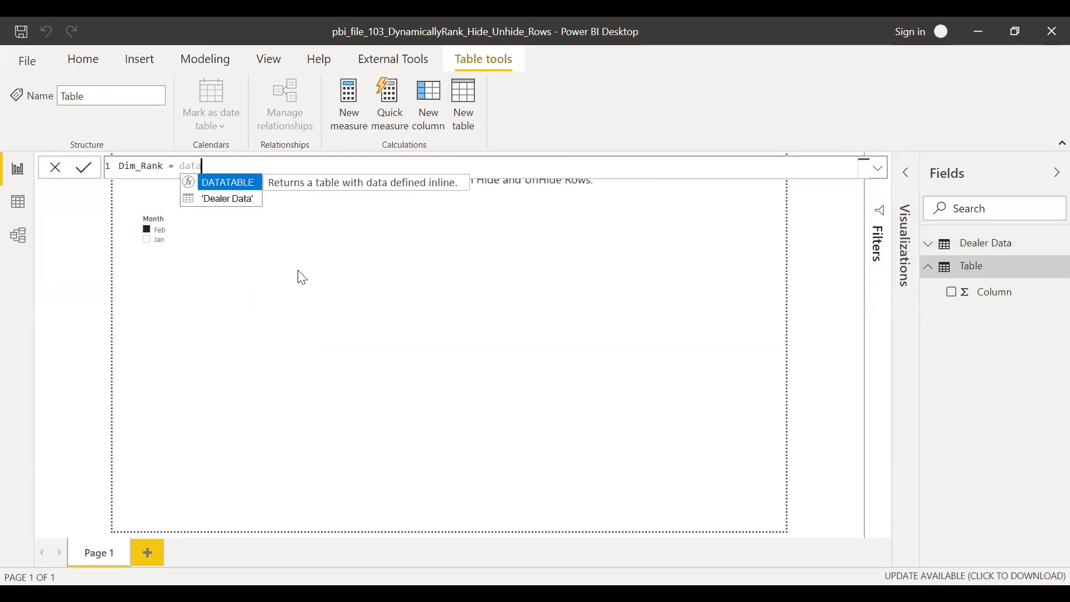
text(")
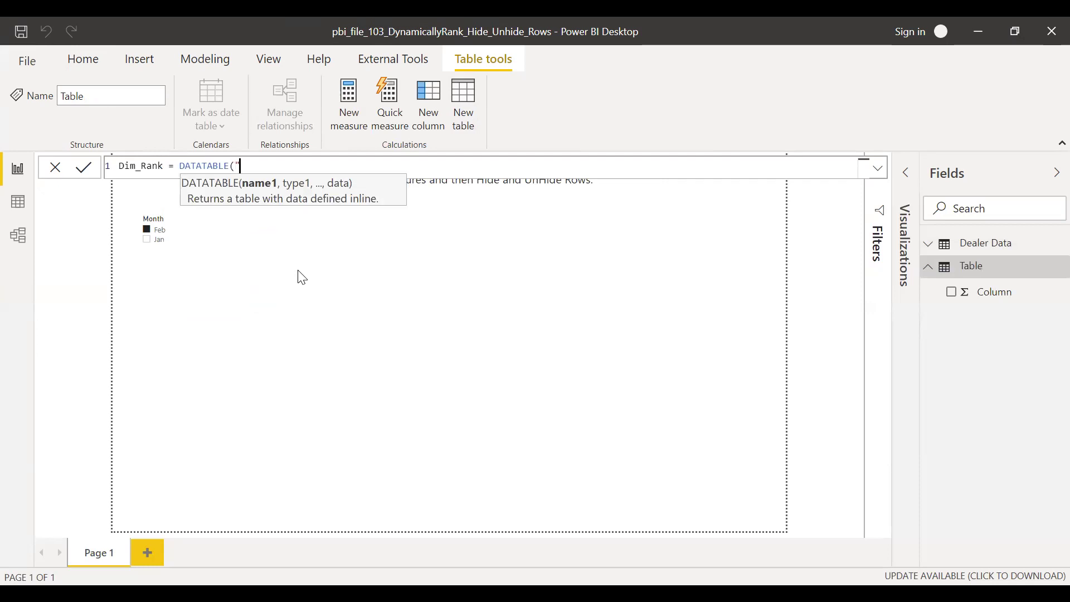
text(ID")
text(,)
text(in)
text(t)
key(BackSpace)
key(BackSpace)
key(BackSpace)
key(BackSpace)
key(BackSpace)
text(",in)
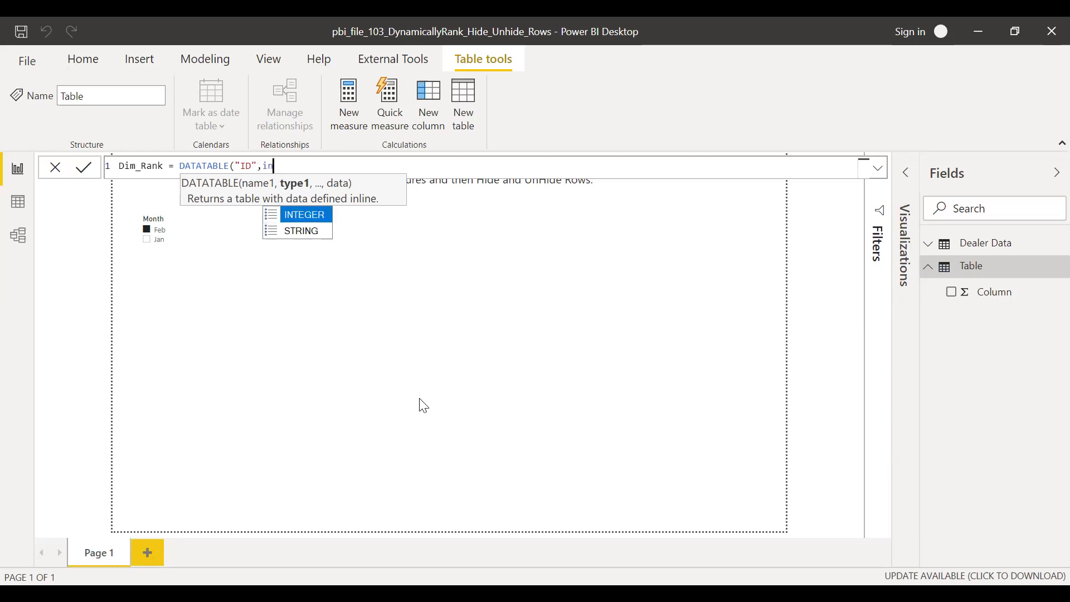
key(Tab)
Add a STRING RankBy column and begin the data list on a new line
text(,)
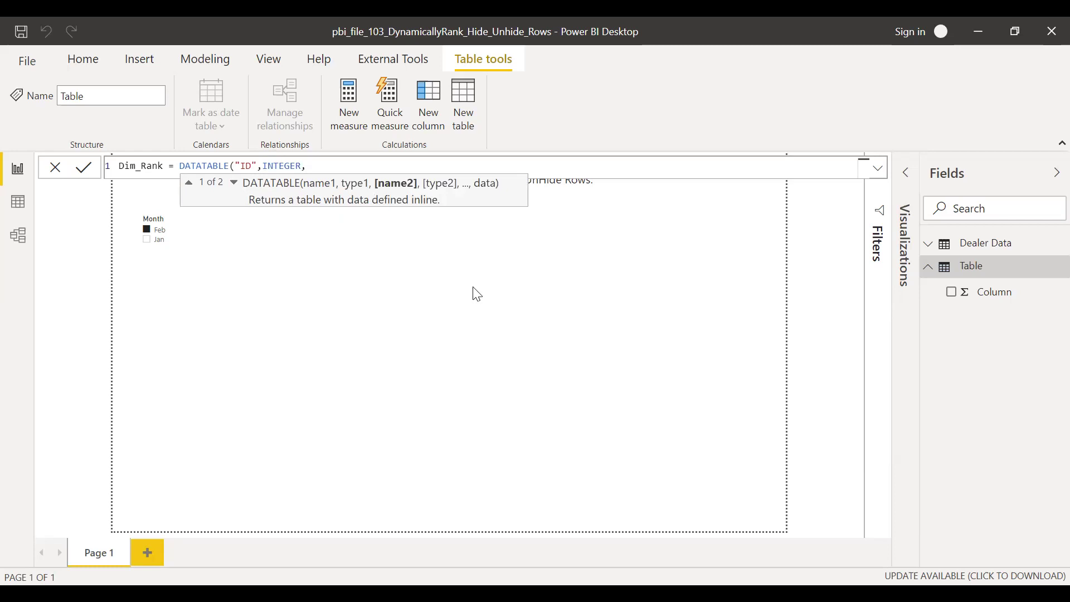
text("RankB)
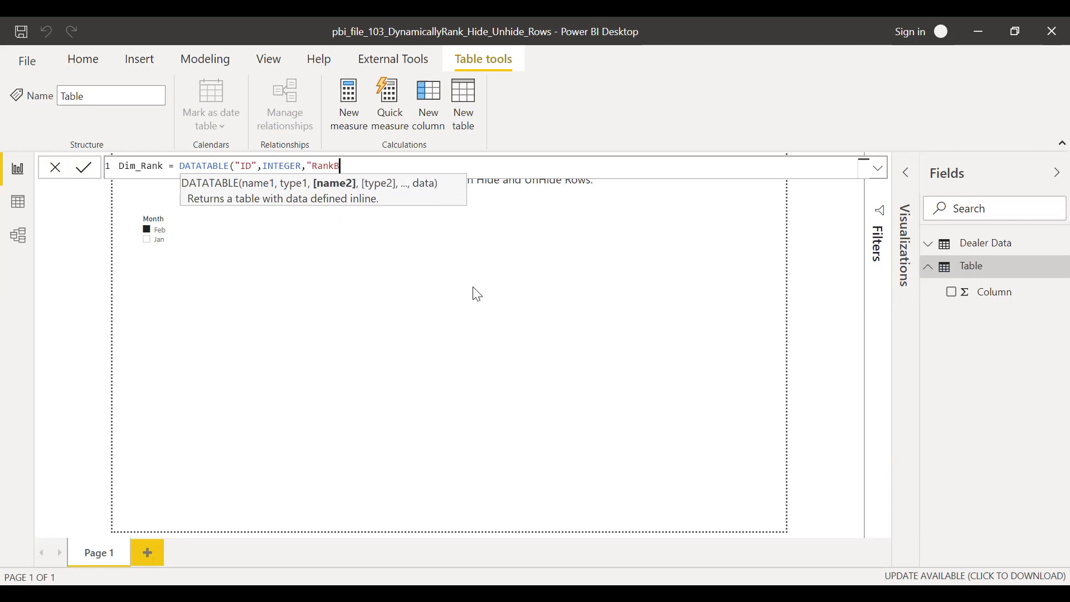
text(y",s)
key(Tab)
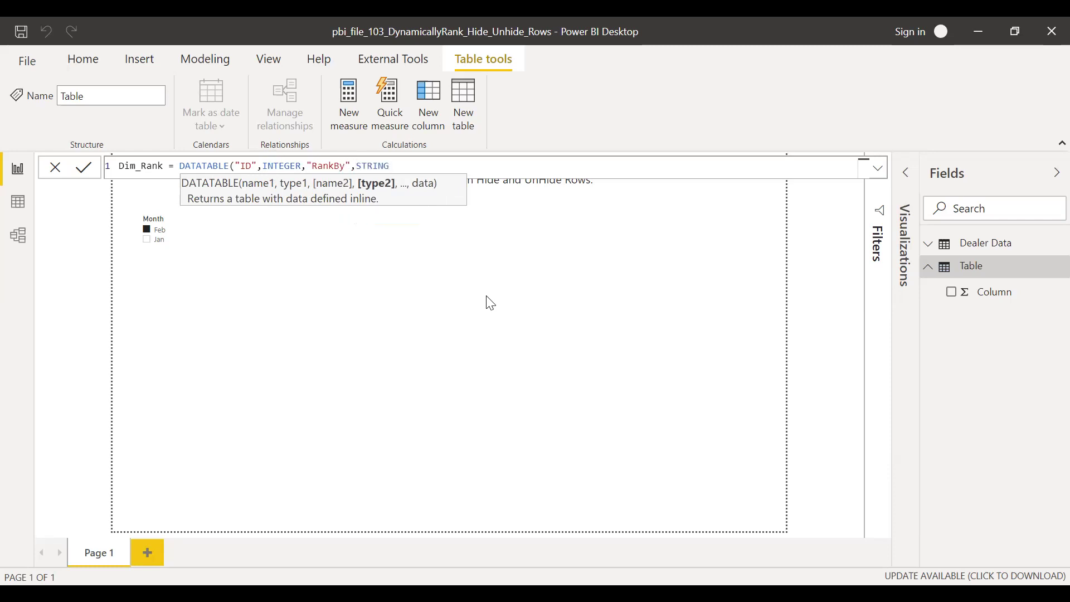
key(shift+Return)
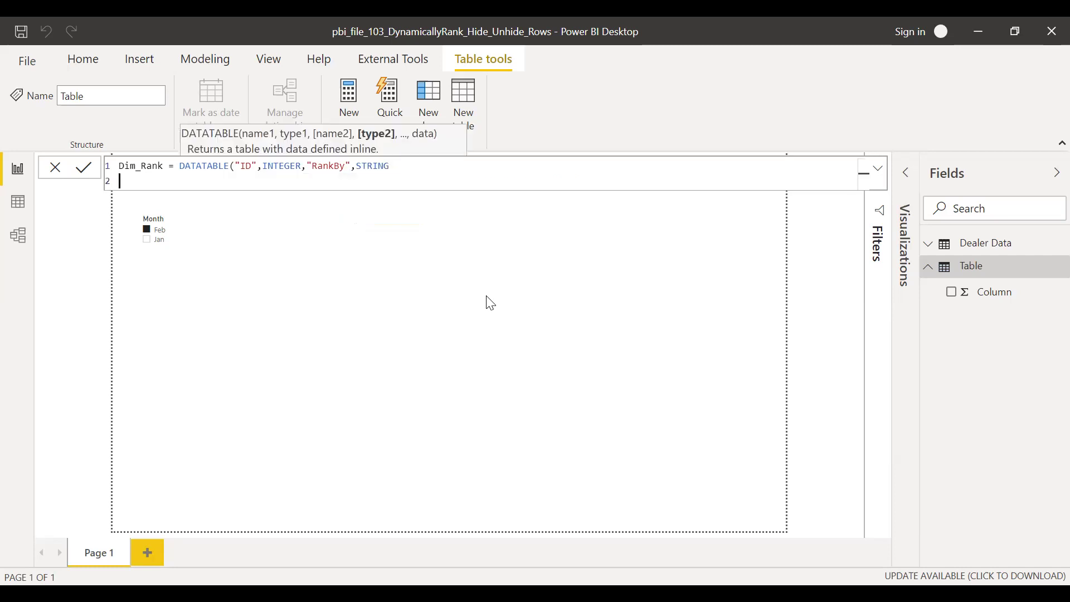
text(,)
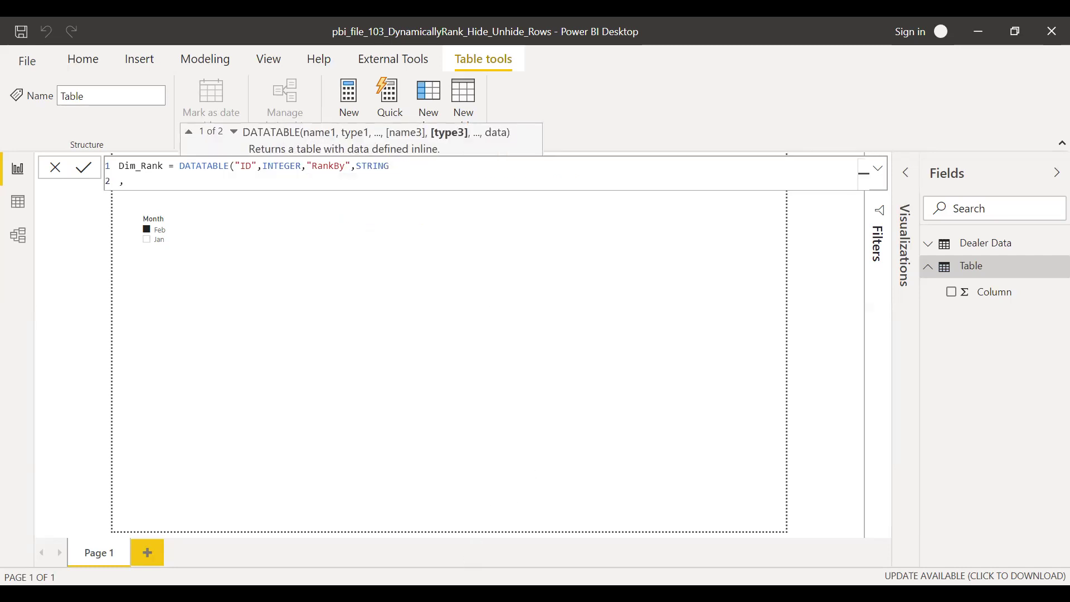
key(Escape)
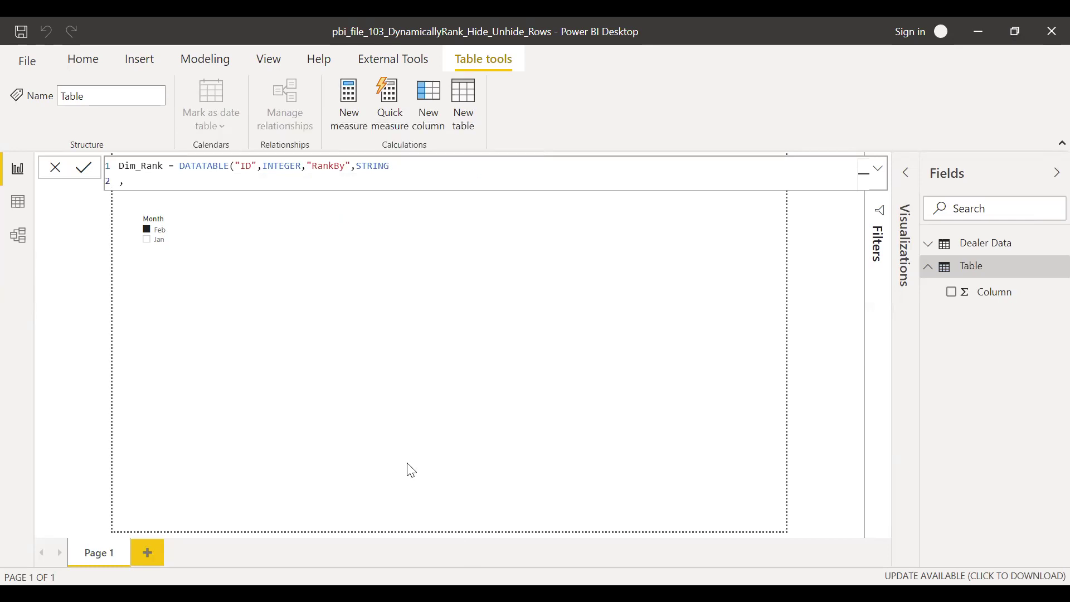
text({)
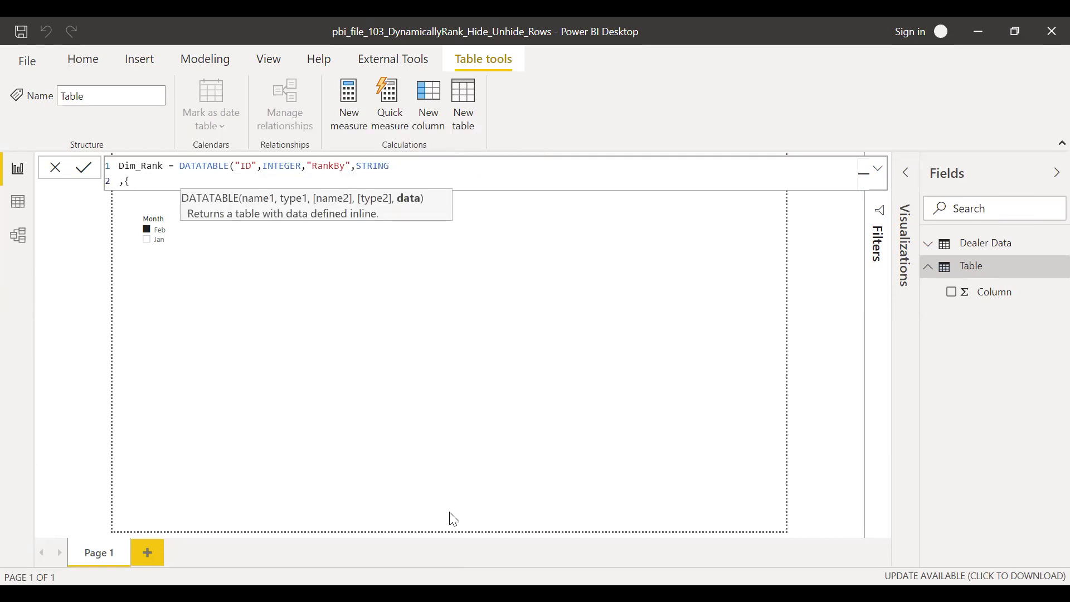
Enter rows {1,"Cost"}, {2,"Revenue"}, {3,"Profit"}, {4,"Profit%"} and commit the Dim_Rank formula
text({1,)
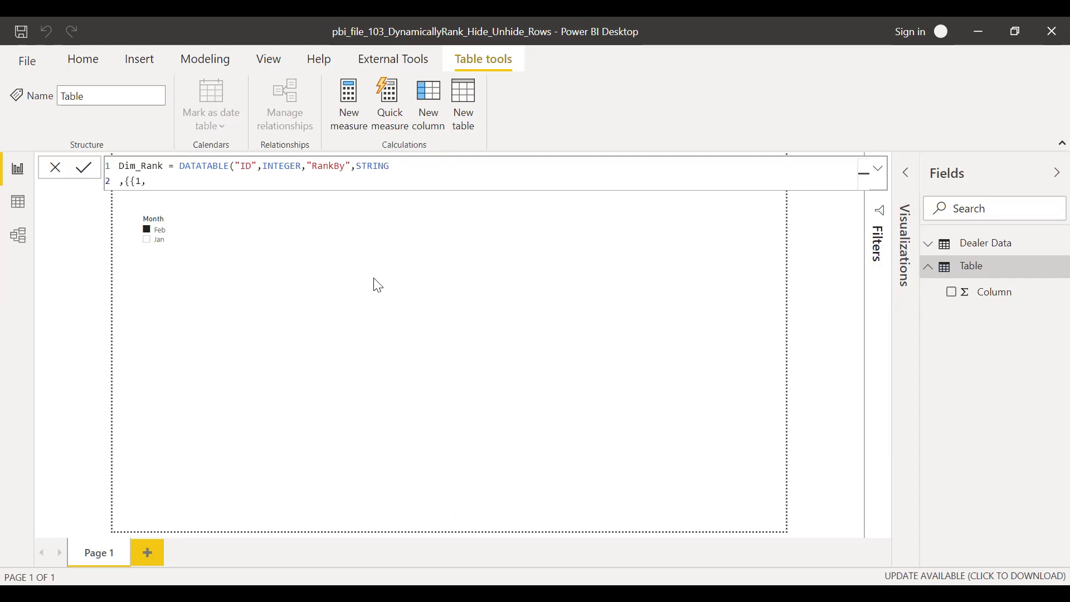
text("Cost")
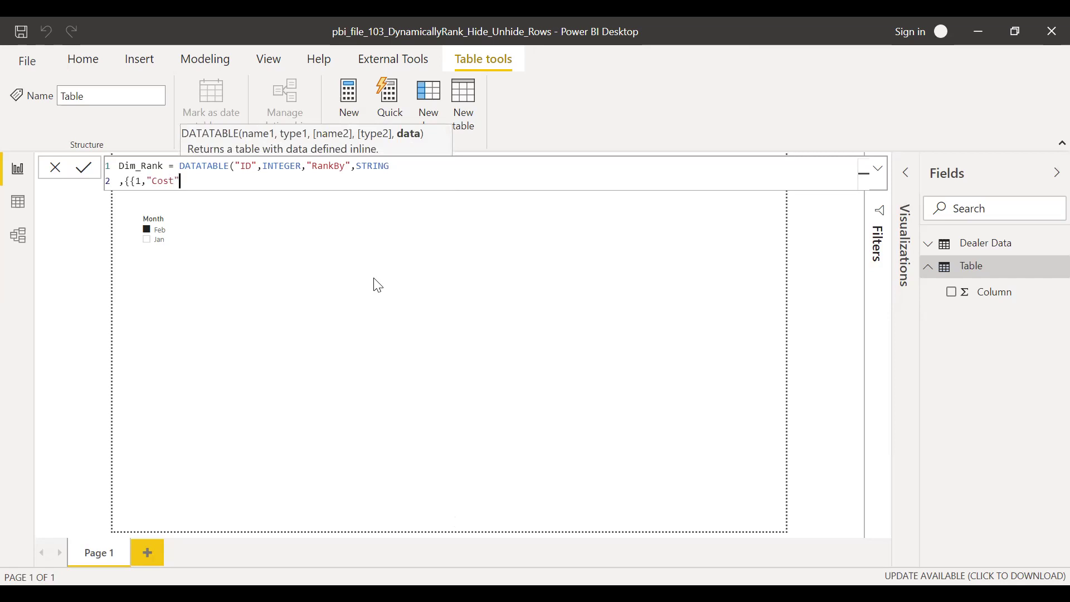
text(})
key(shift+Return)
text(,)
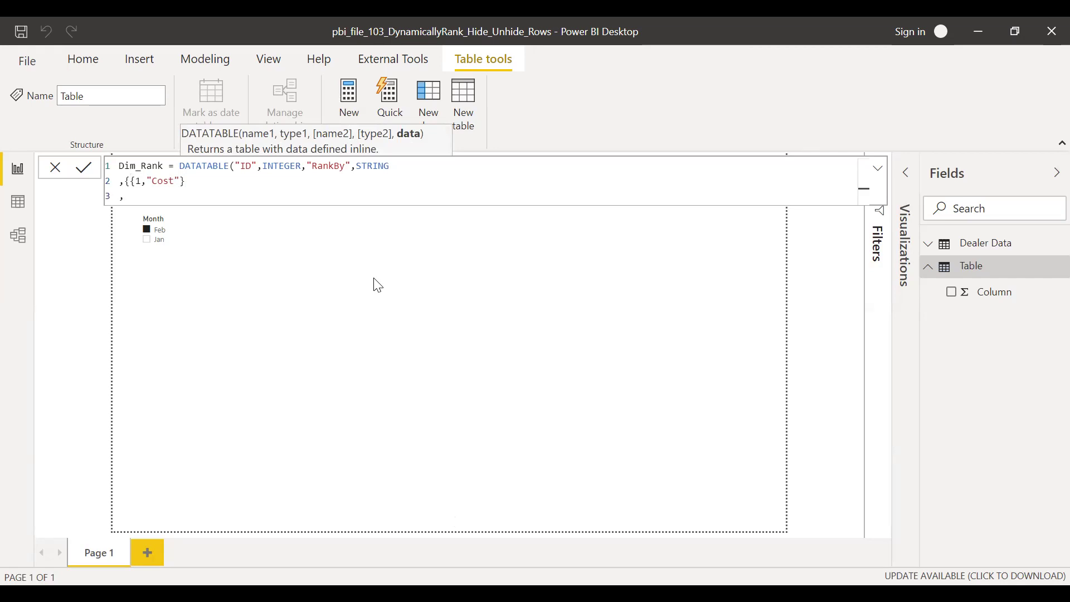
text({2,"Revenue"})
key(shift+Return)
text(,{)
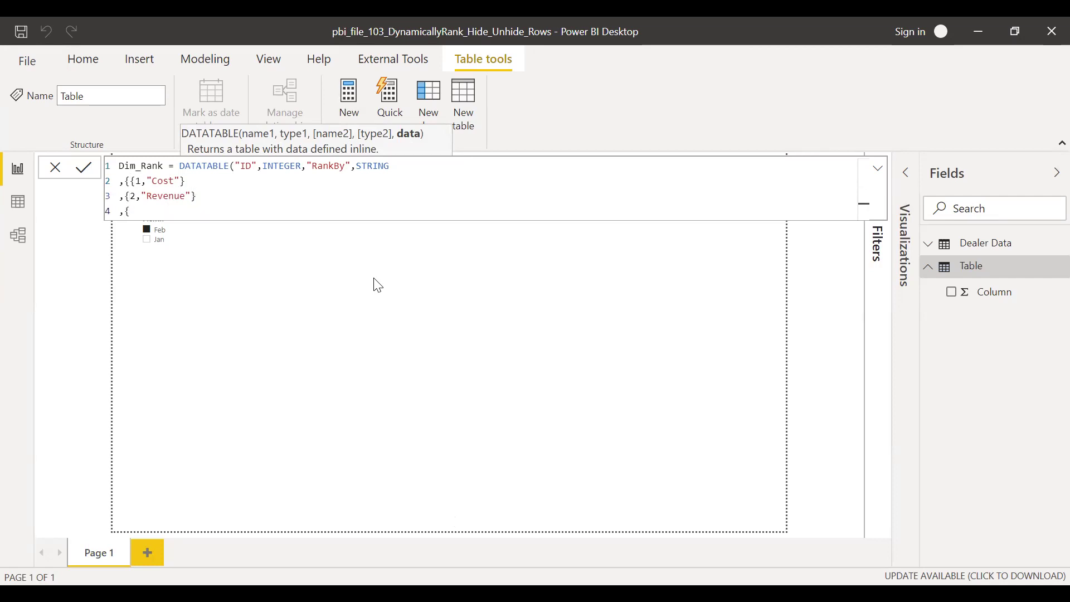
text(3,"Profit"})
key(shift+Return)
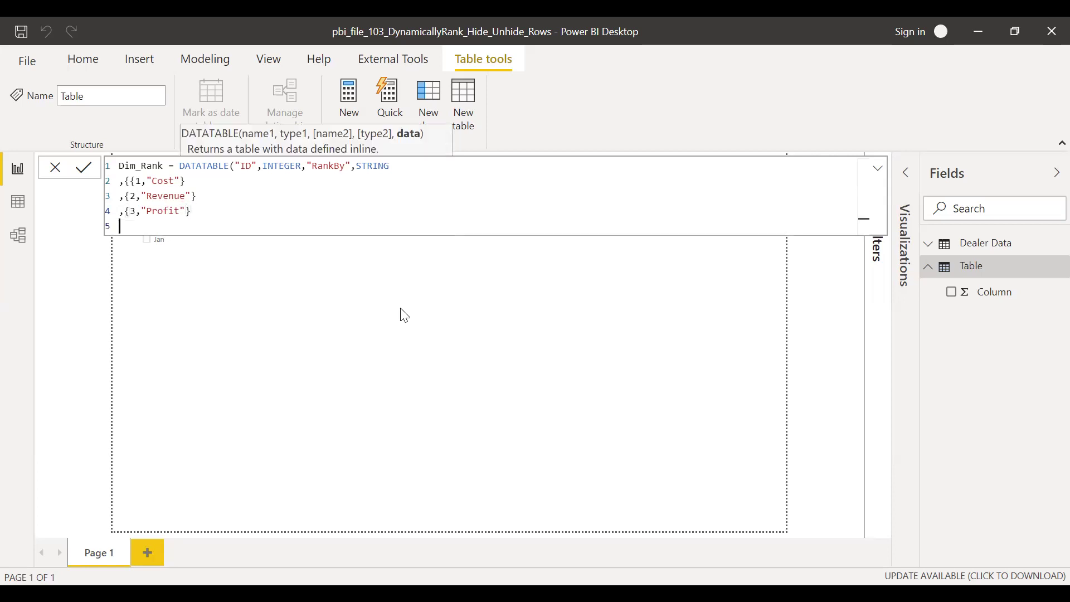
text(,{4,"Profit%"}})
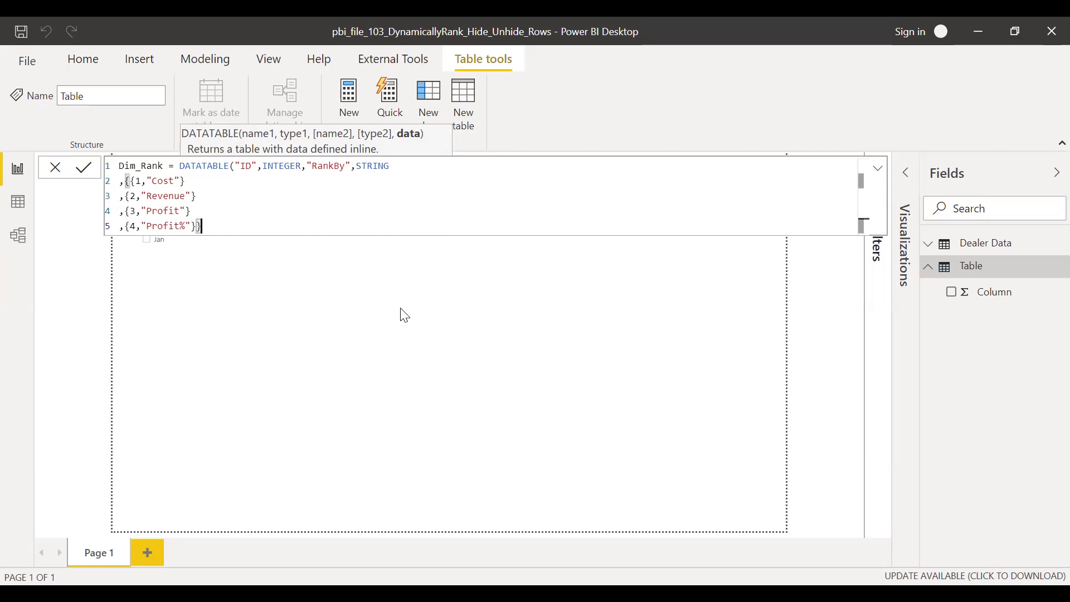
key(Return)
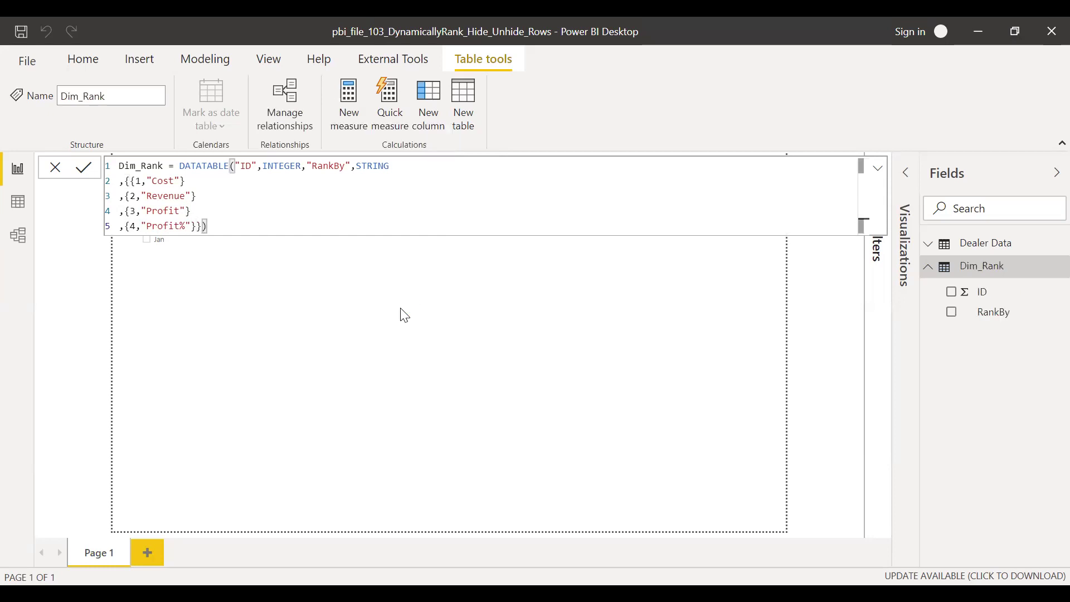
Add RankBy to the report as a slicer and narrow it
click(816, 279)
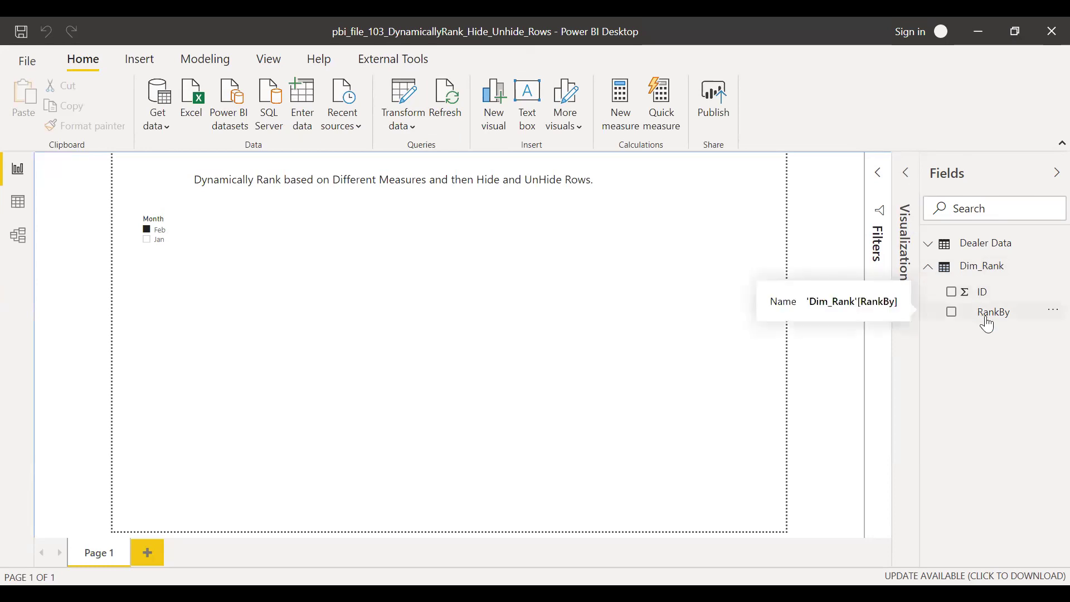
drag(989, 325, 267, 232)
click(907, 173)
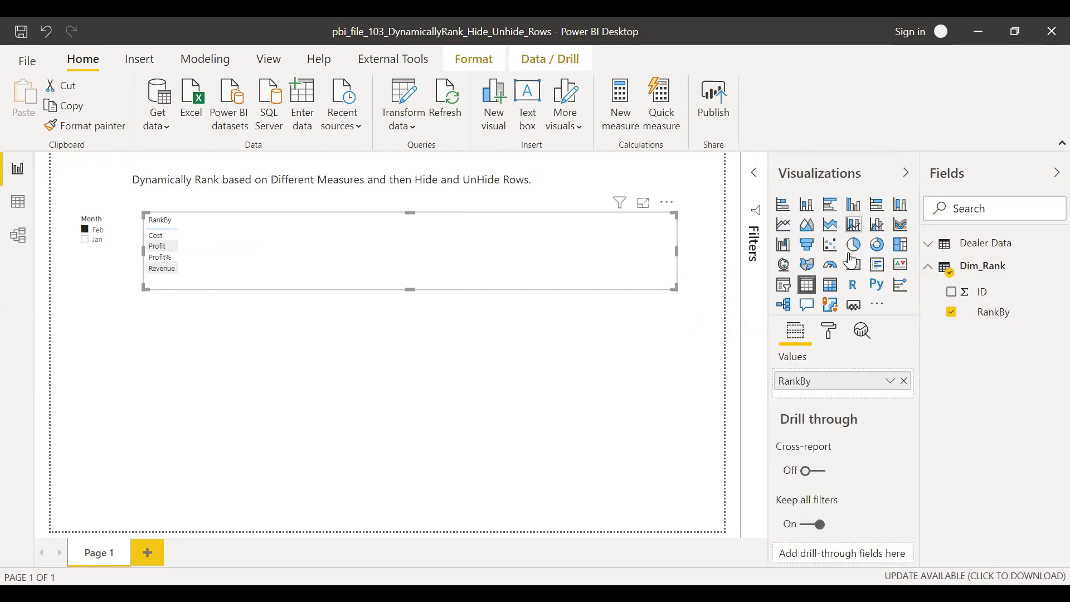
click(785, 285)
drag(677, 251, 292, 259)
drag(228, 266, 218, 246)
click(906, 174)
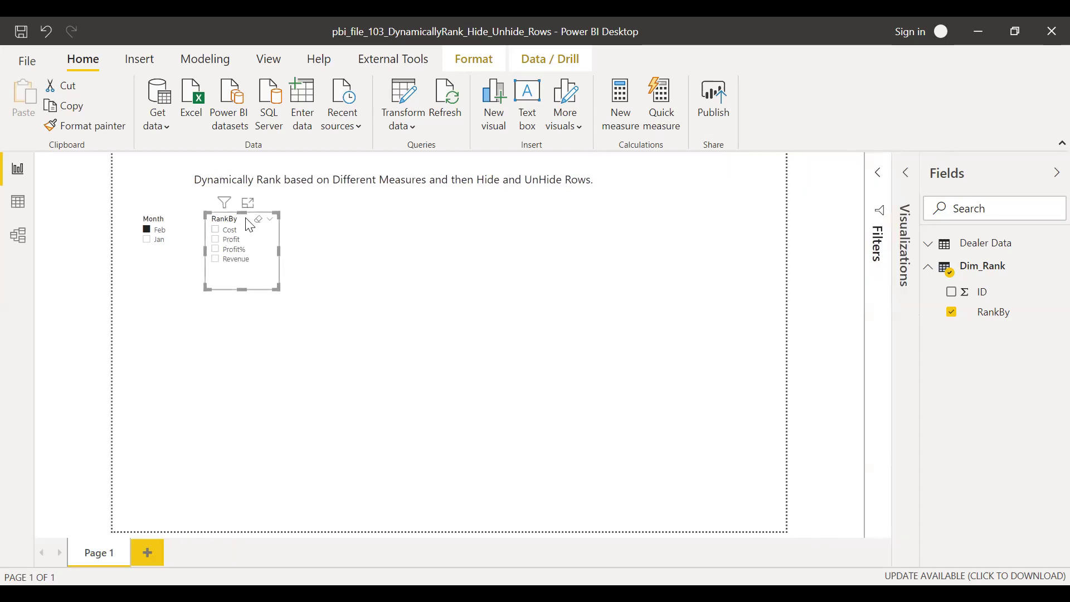
Turn on Single select for the RankBy slicer and make it shorter
click(908, 174)
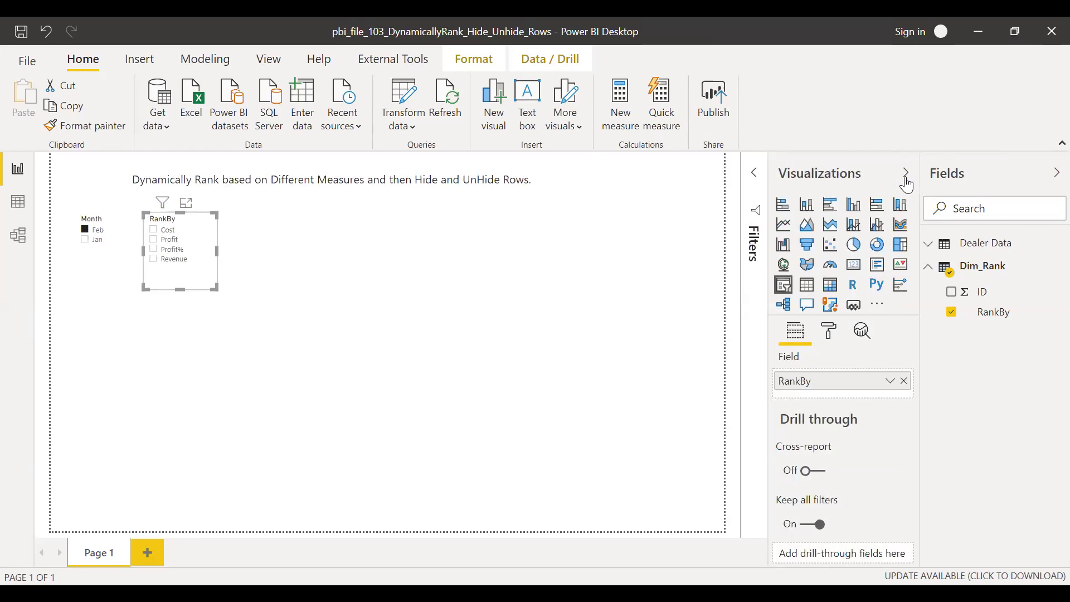
click(827, 337)
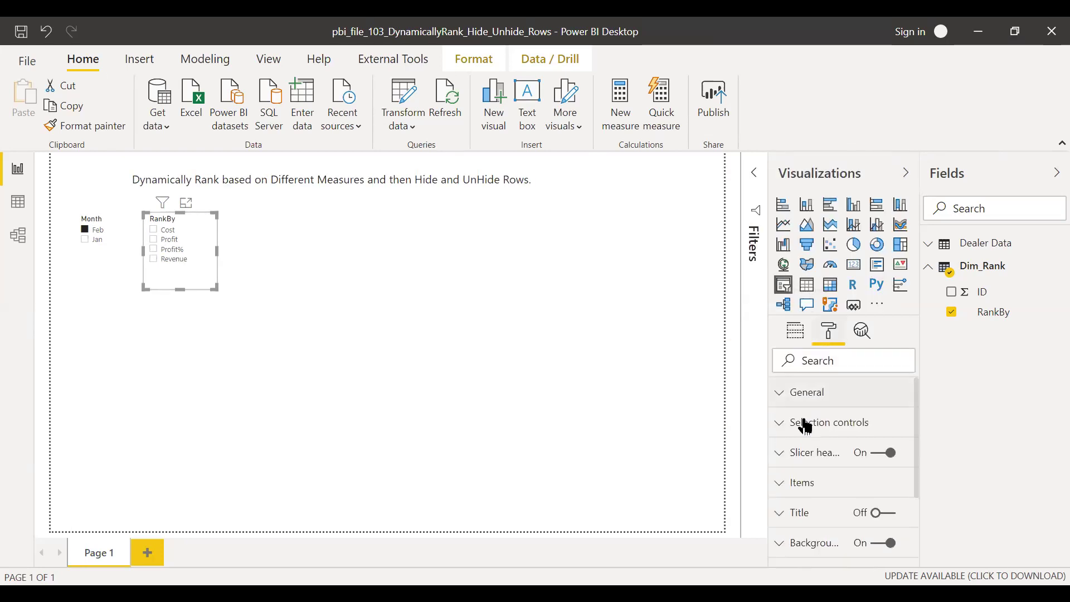
click(781, 425)
click(819, 477)
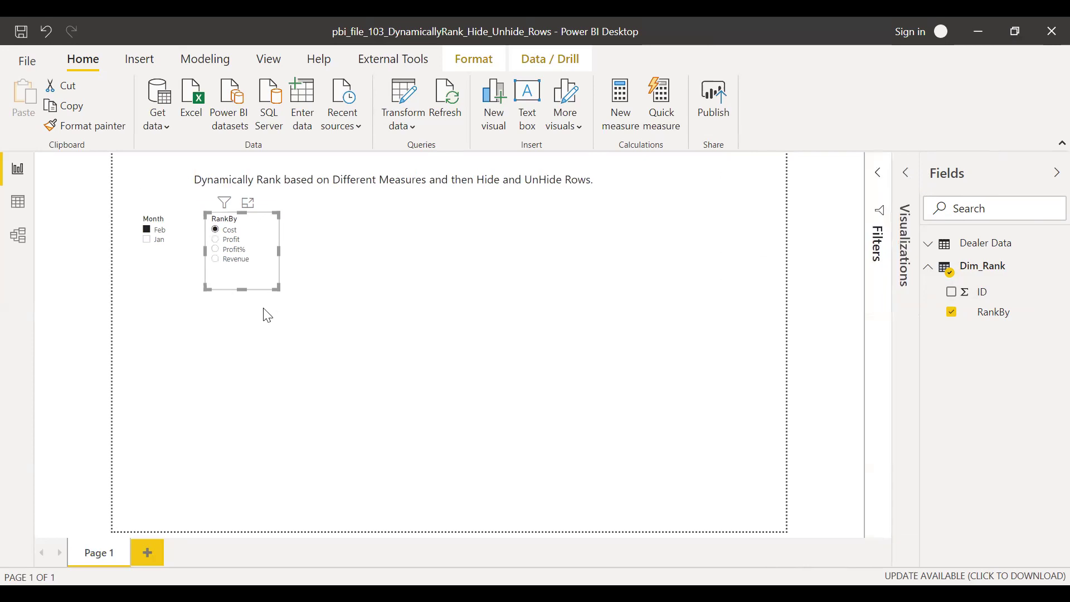
mouse_move(244, 284)
mouse_down()
mouse_move(246, 262)
mouse_move(246, 273)
mouse_up()
click(382, 292)
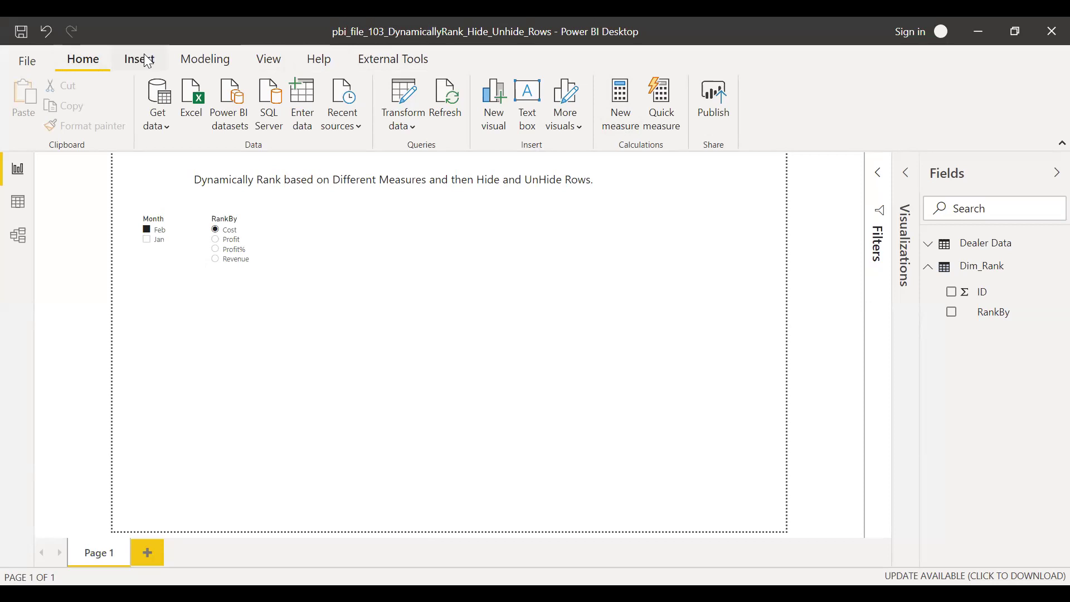
Switch to the data view and start a new calculated table
click(204, 58)
click(137, 63)
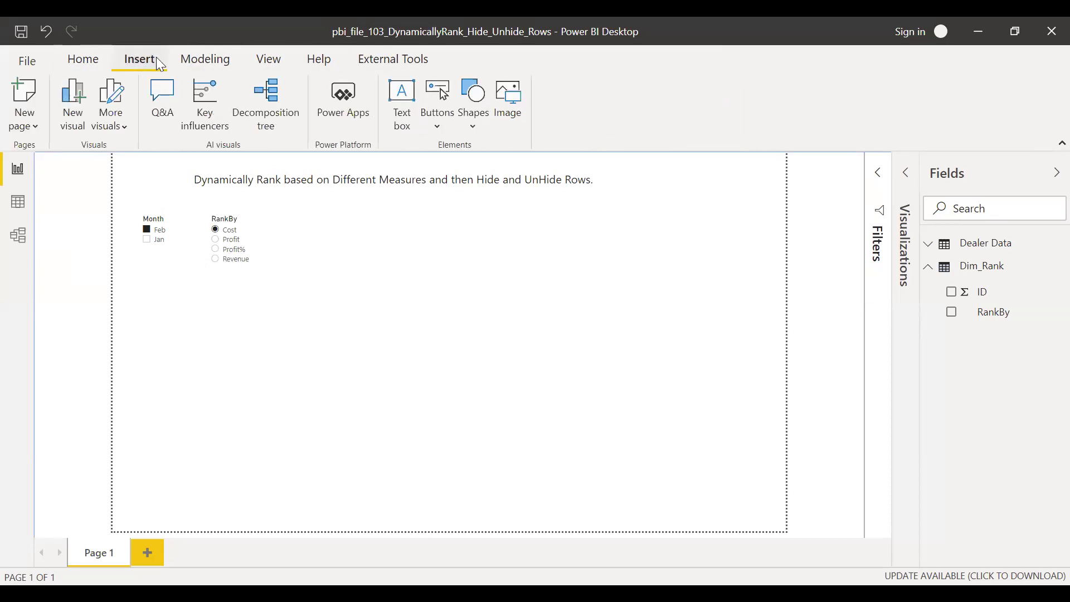
click(269, 60)
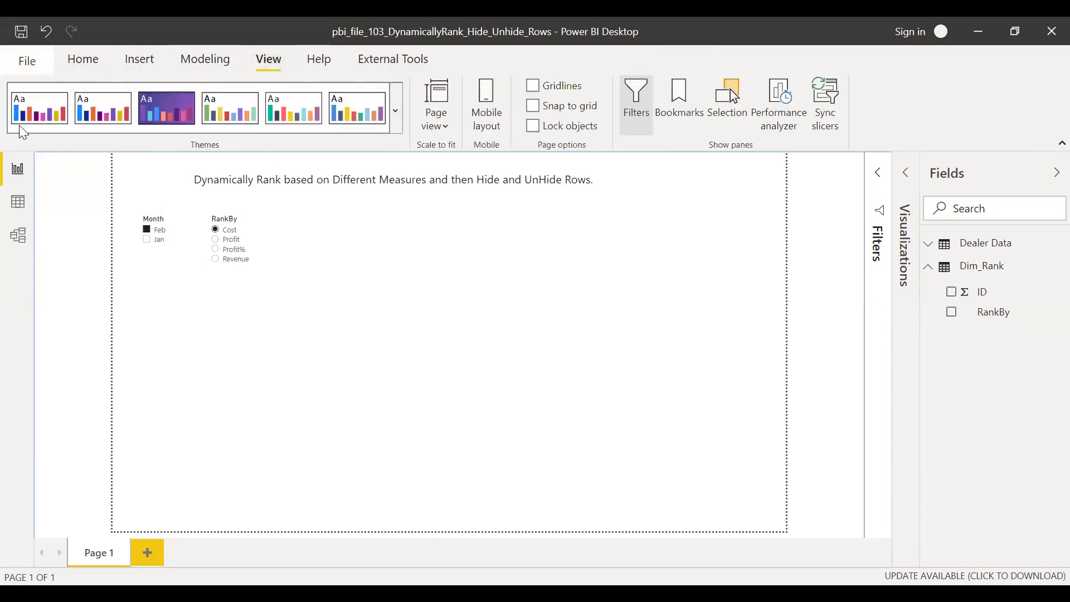
click(18, 201)
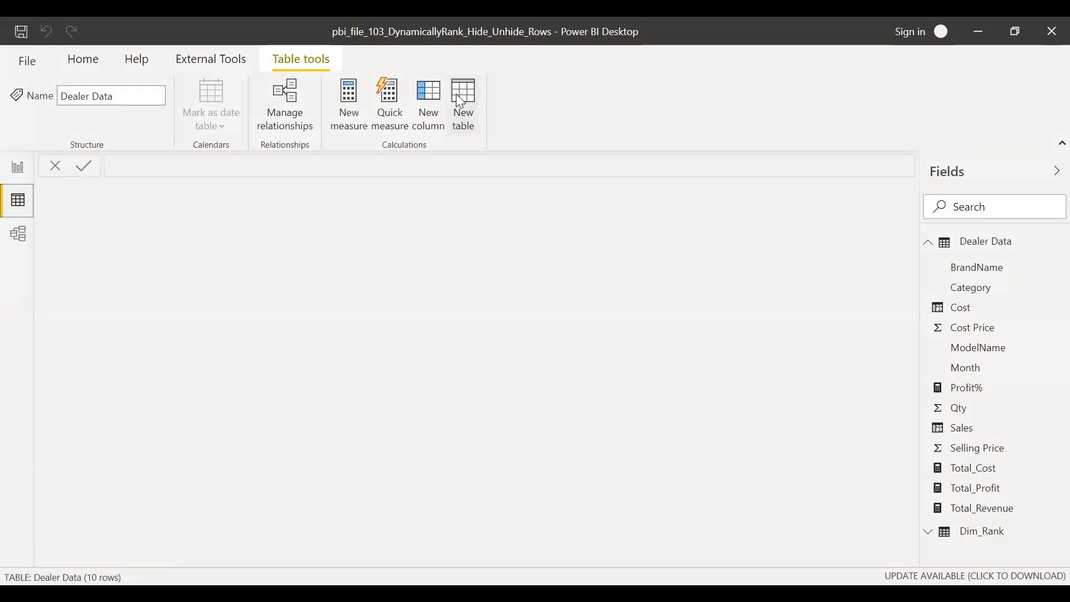
click(460, 103)
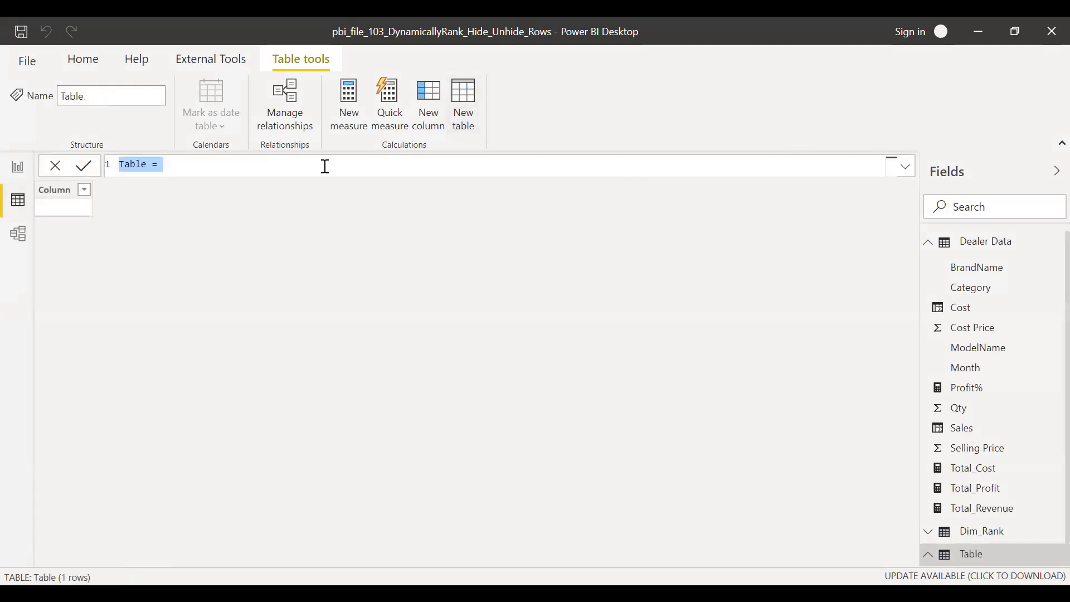
Paste and commit the Dim_Show_Model DATATABLE with ranges 01-02, 03-04, 05-06 and Min/Max values
text(Dim_Show_Model = DATATABLE("ID",INTEGER,"Account Ranked Between",STRING,"Min",INTEGER,"Max",INTEGER, 							{{1,"01-02",1,2}, 							{2,"03-04",3,4}, 							{3,"05-06",5,6}}))
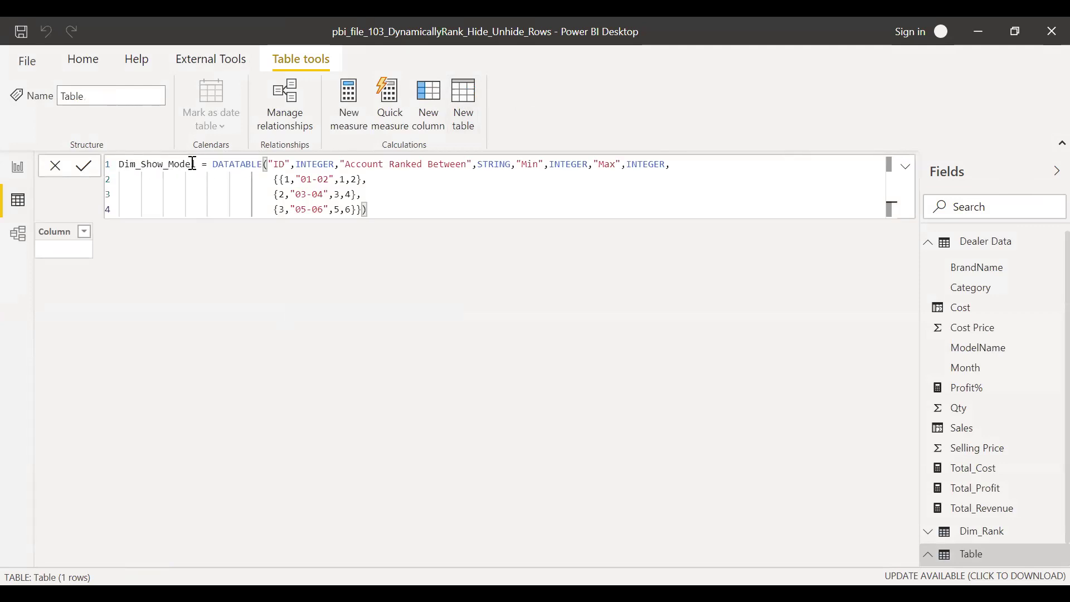
drag(196, 165, 119, 165)
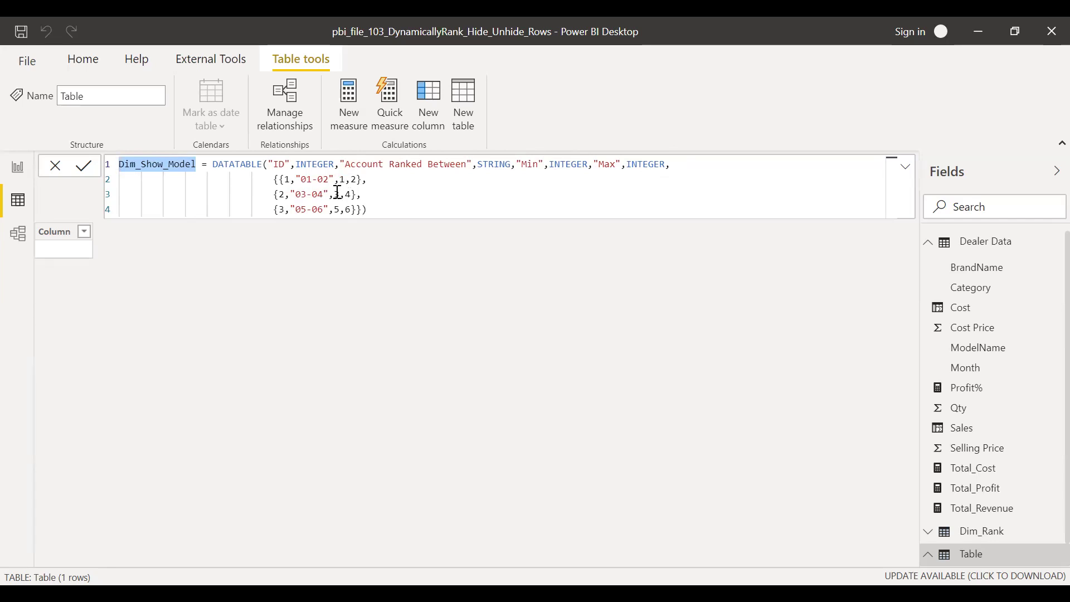
click(377, 213)
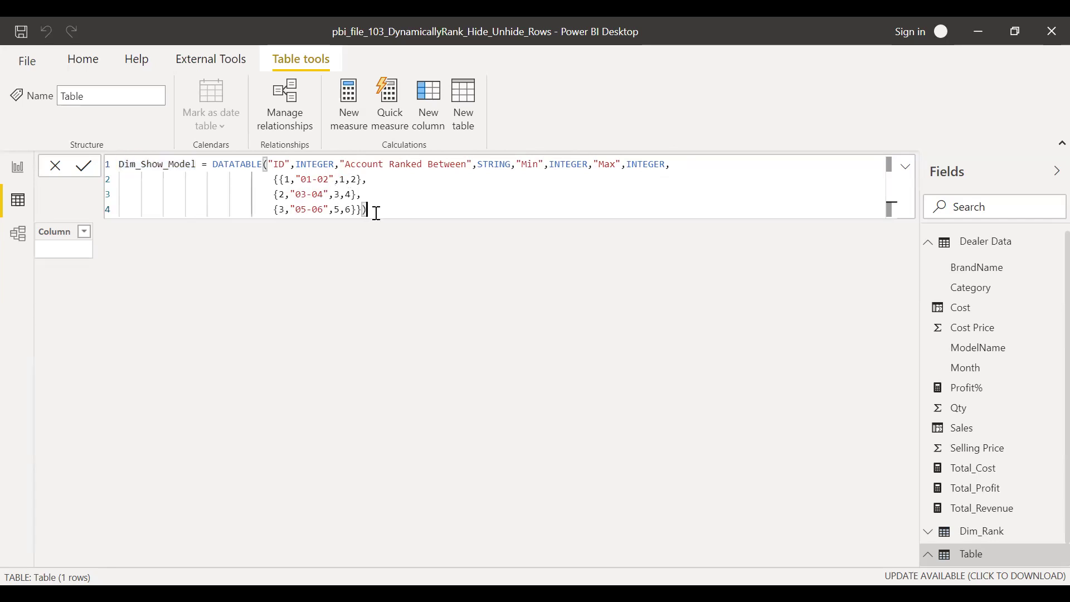
key(Return)
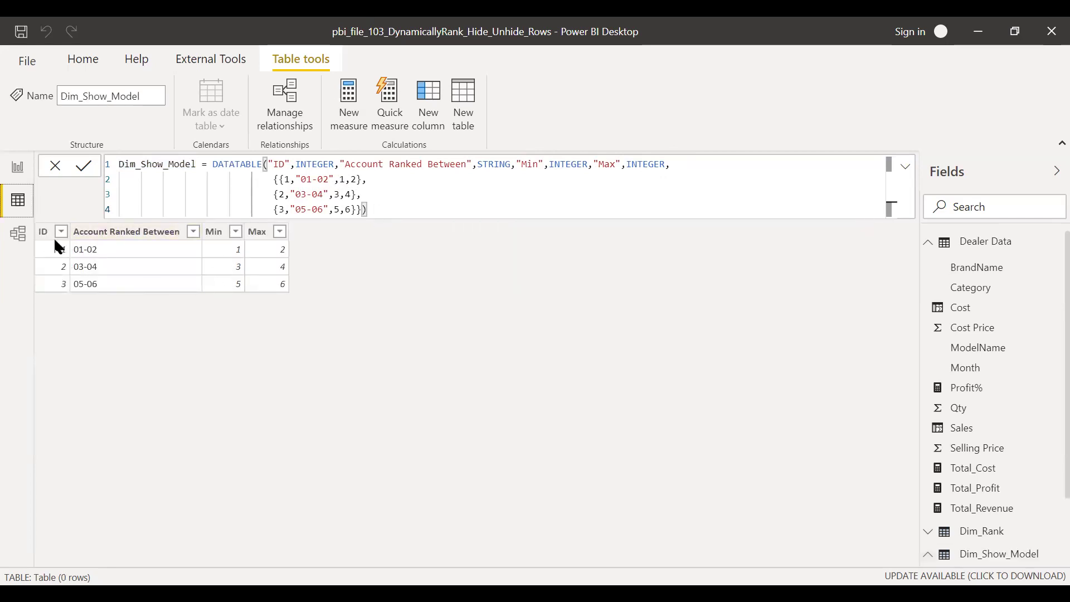
click(16, 177)
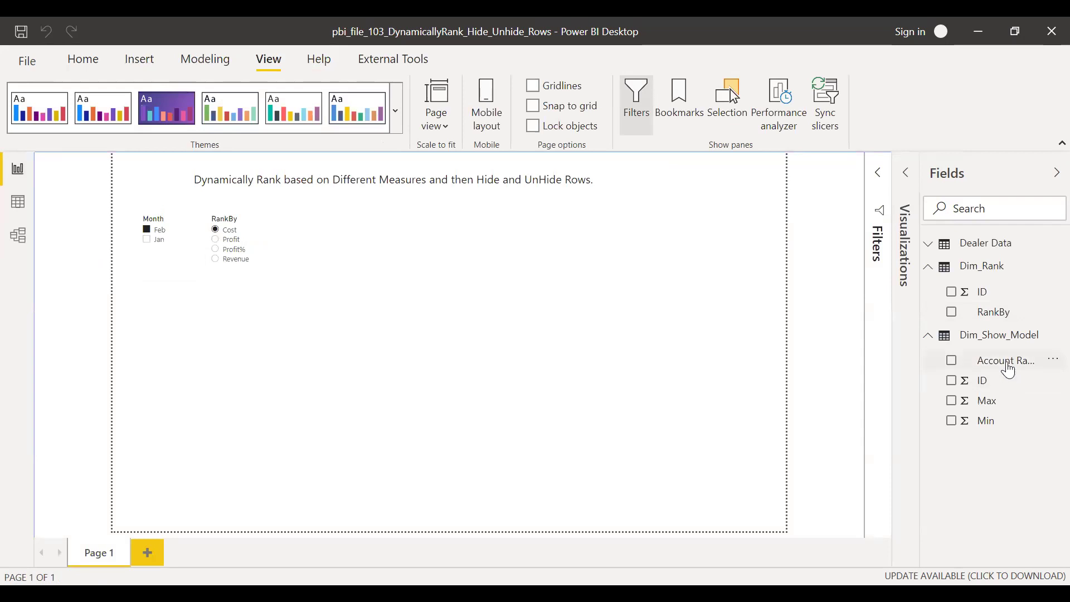
Add Account Ranked Between to the page as a narrow, short slicer
drag(1010, 361, 345, 230)
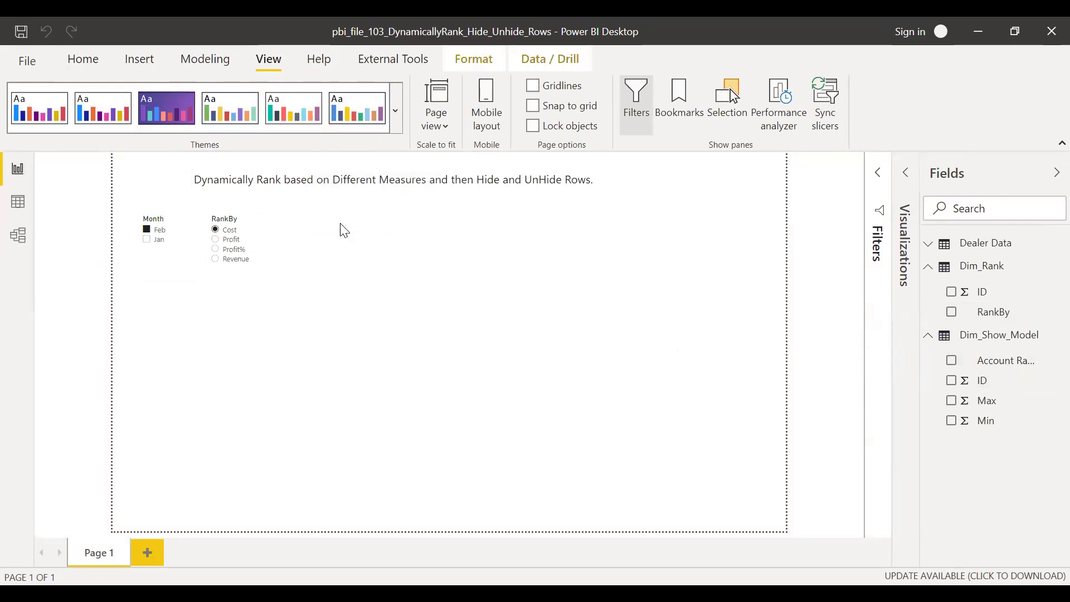
click(907, 173)
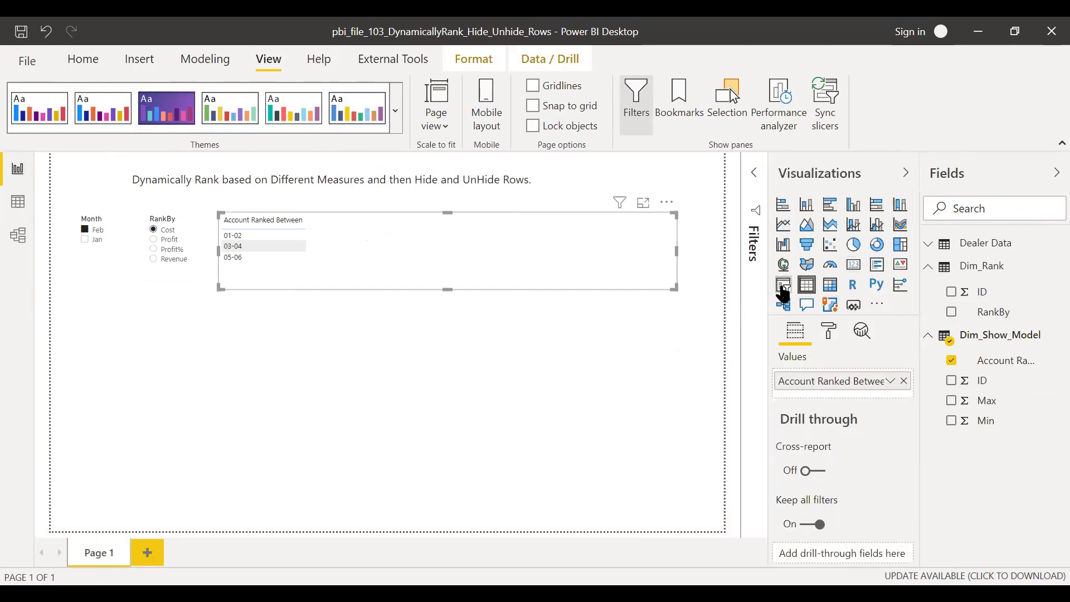
click(783, 287)
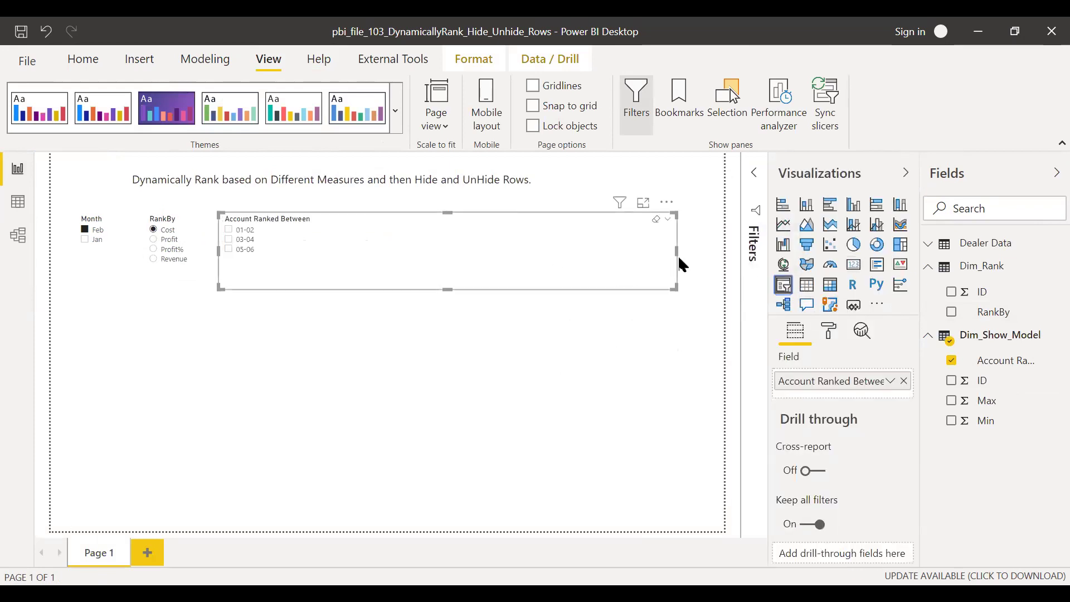
drag(677, 253, 337, 246)
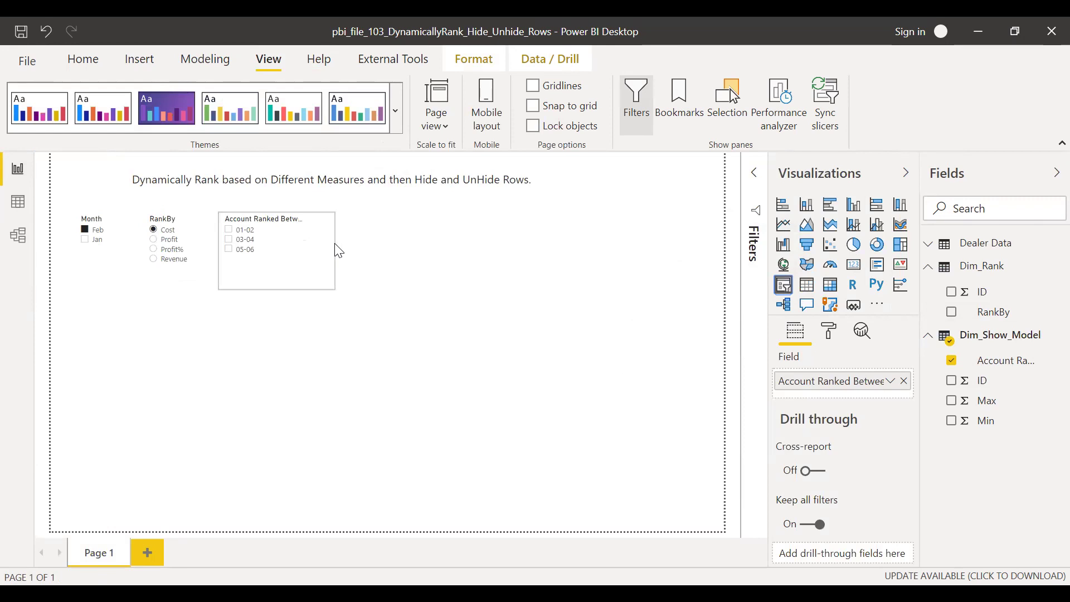
drag(277, 290, 824, 296)
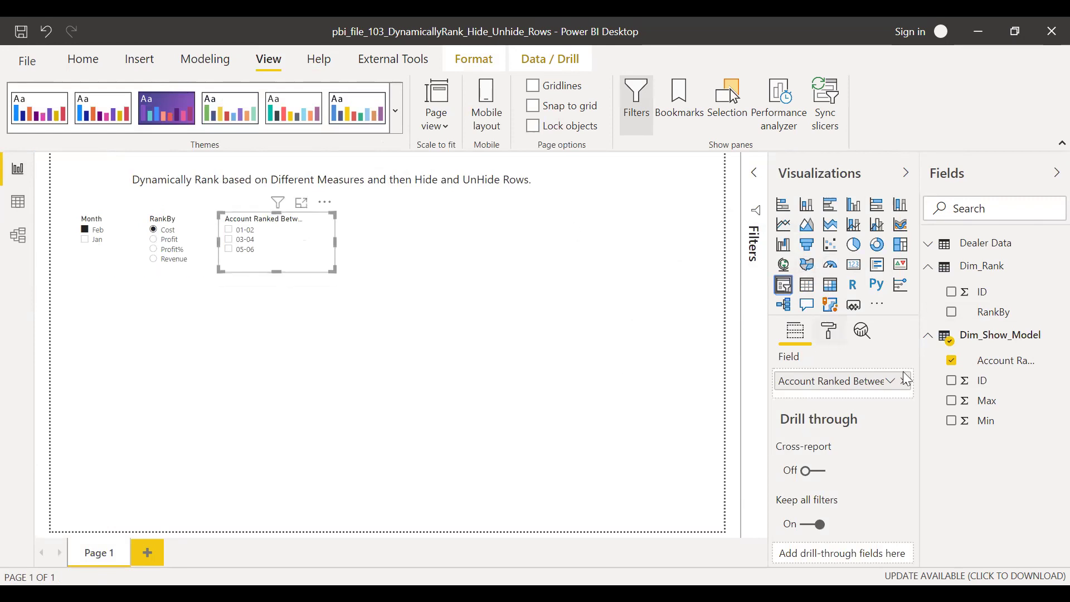
Enable Single select on the Account Ranked Between slicer and narrow it slightly
click(829, 332)
click(782, 431)
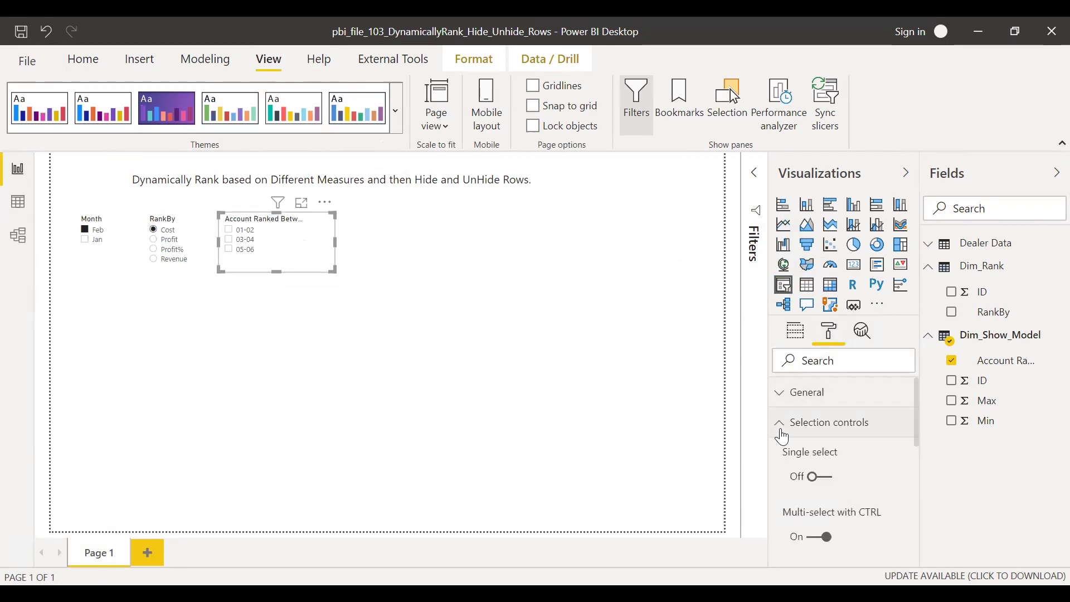
click(822, 477)
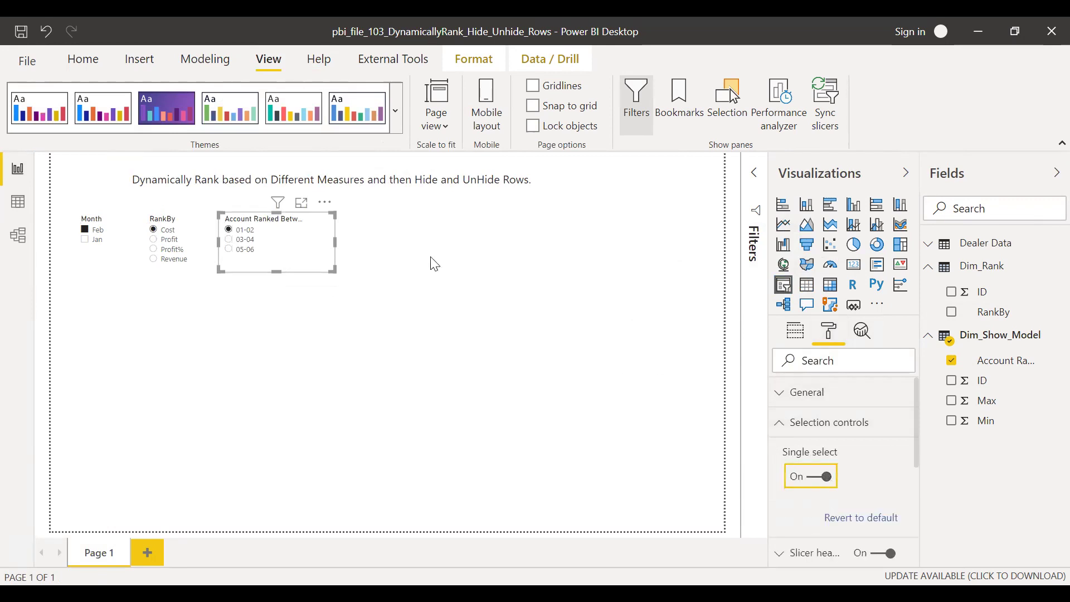
click(342, 238)
drag(333, 243, 314, 246)
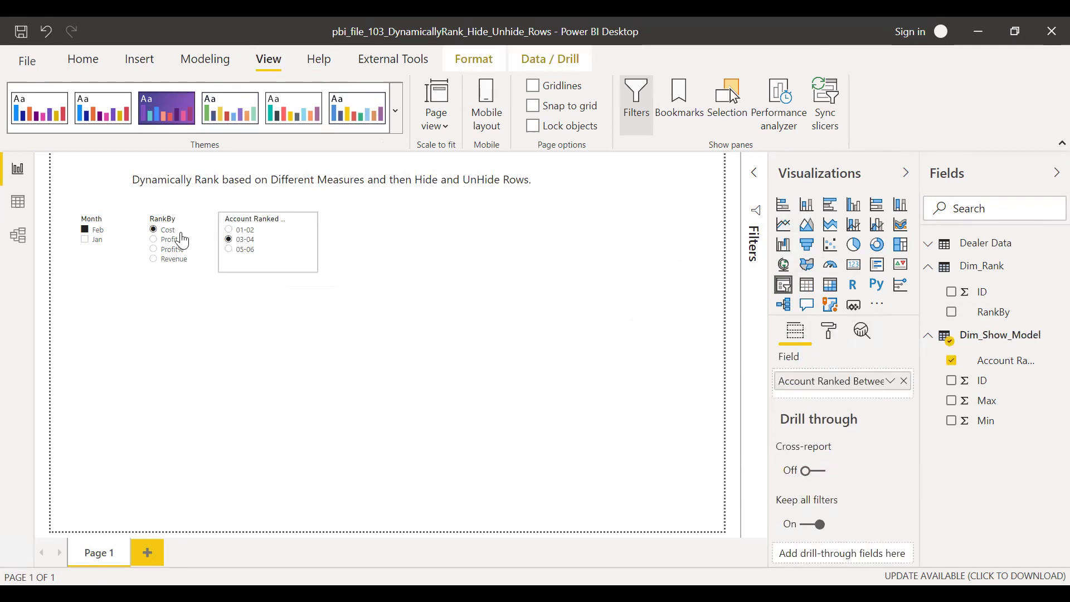
click(544, 247)
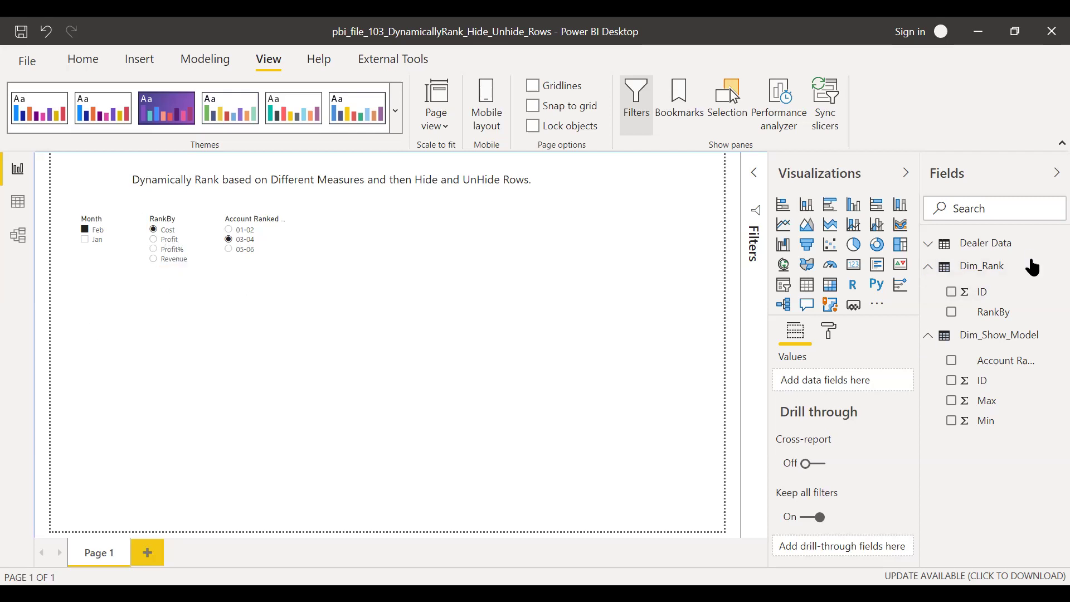
click(928, 244)
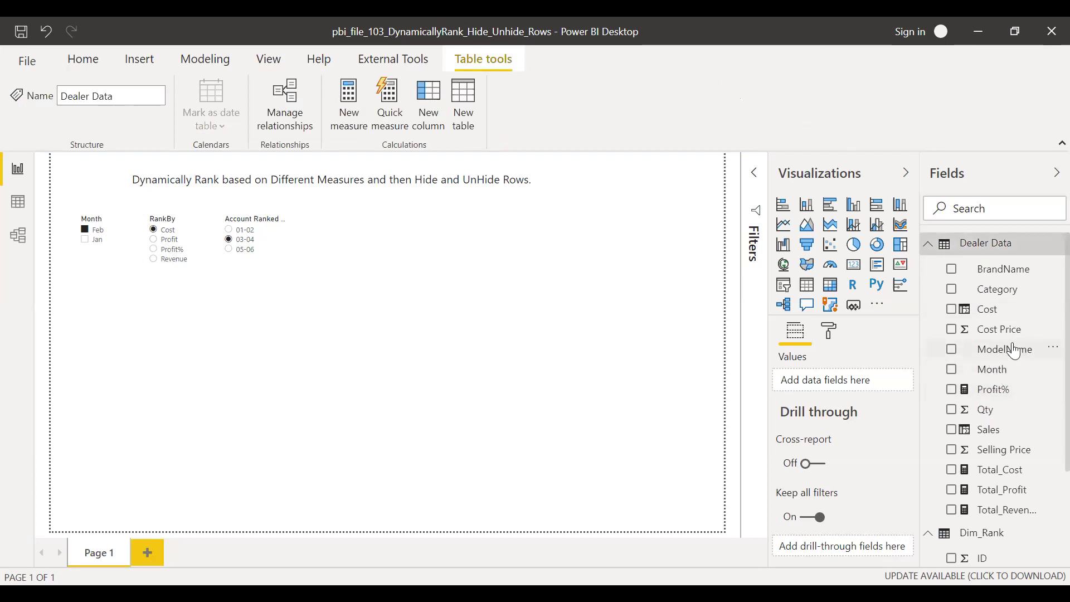
Add an empty matrix visual and widen it across the page
click(281, 349)
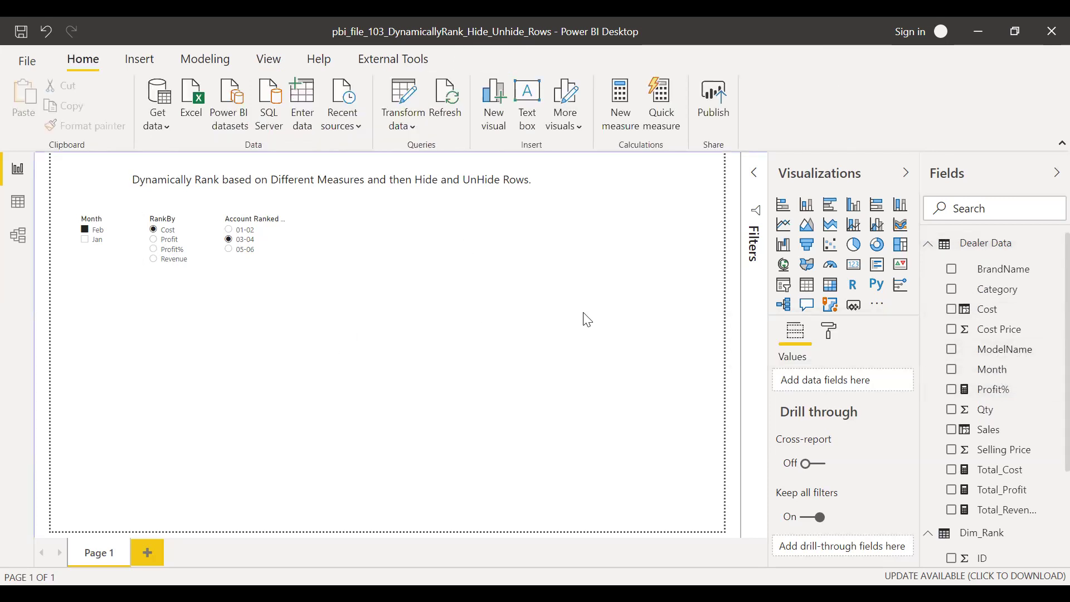
click(831, 286)
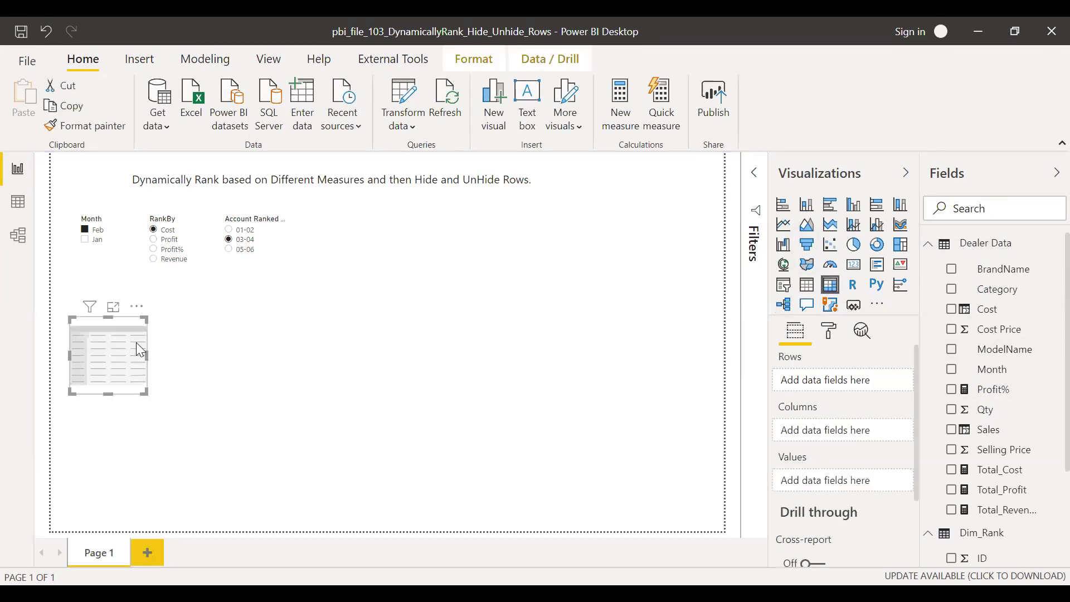
drag(147, 356, 578, 386)
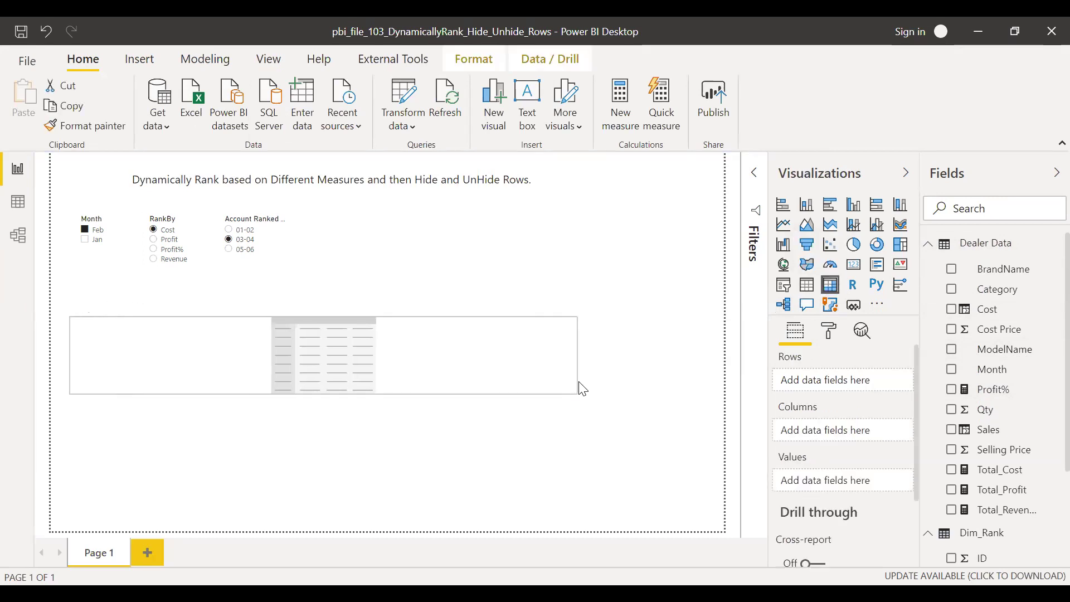
drag(324, 395, 324, 403)
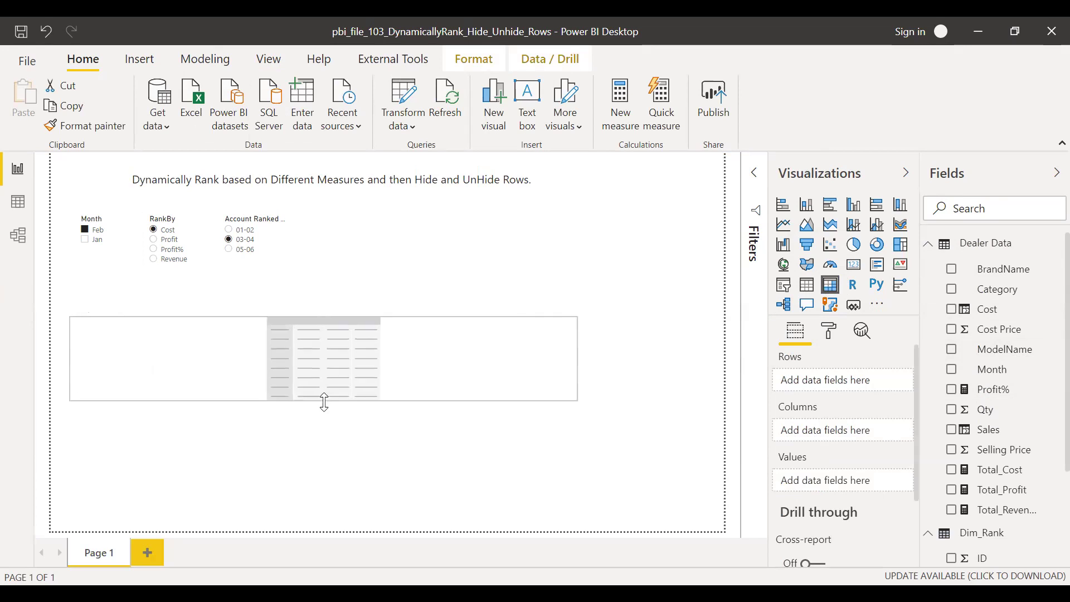
Put ModelName in Rows and Total_Cost, Total_Revenue, Total_Profit, Profit% in Values
drag(1022, 359, 838, 385)
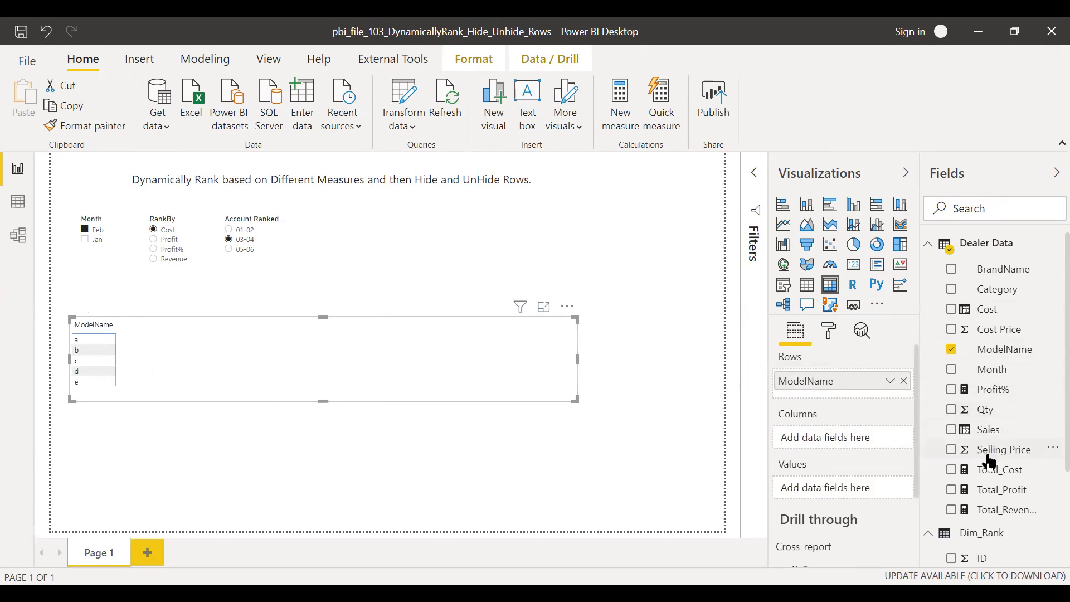
drag(911, 443, 843, 488)
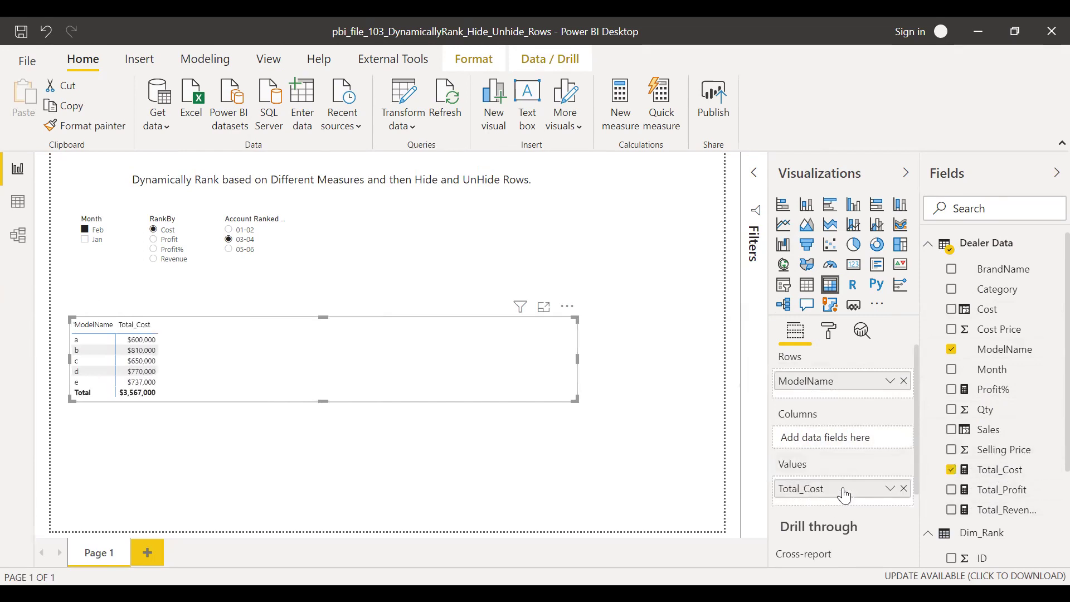
drag(954, 501, 839, 505)
drag(1001, 490, 846, 527)
drag(997, 393, 826, 549)
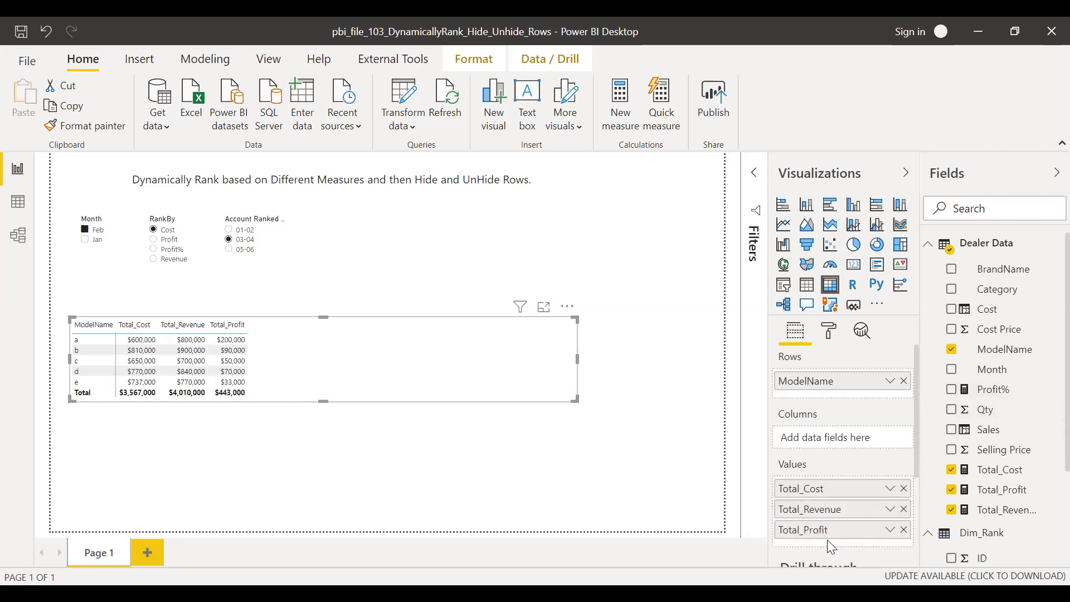
Turn off row subtotals for the matrix in the Format pane
click(829, 331)
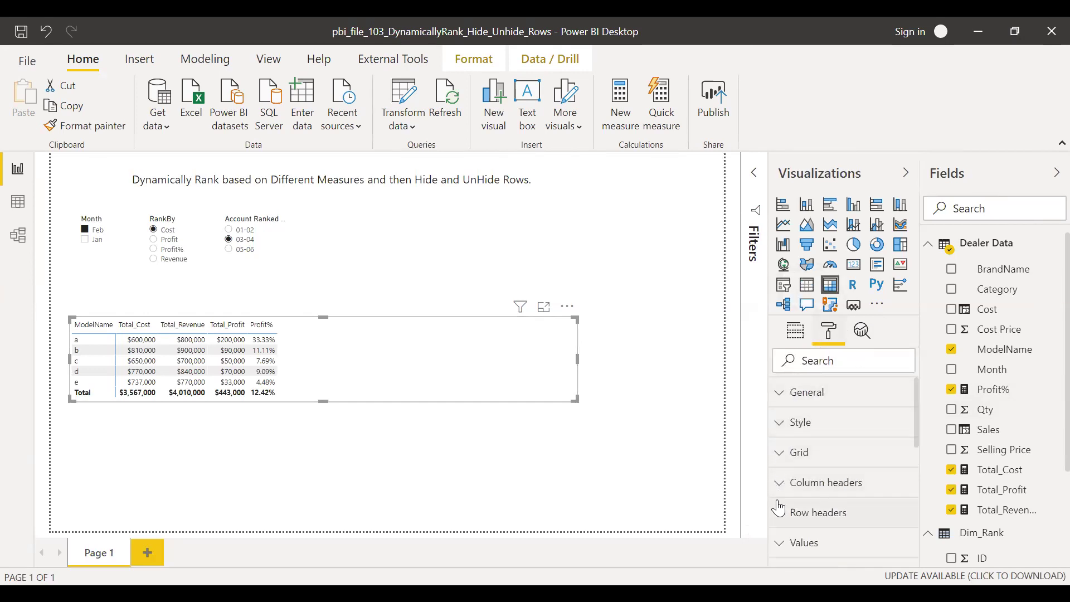
drag(919, 409, 917, 461)
click(803, 438)
click(809, 491)
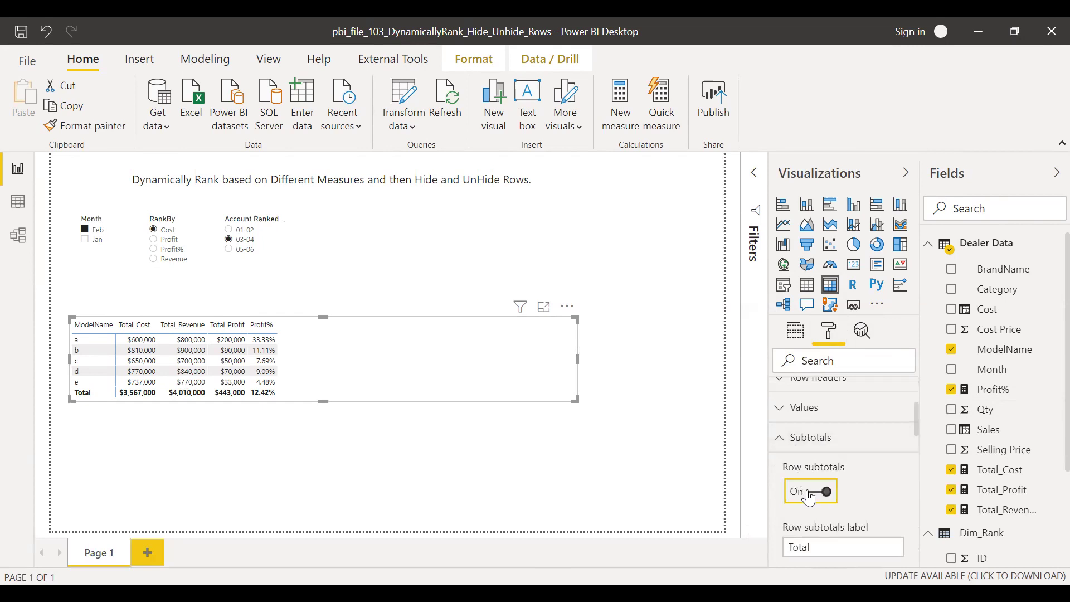
Narrow the matrix to fit its columns and move it toward the page centre
drag(577, 358, 397, 355)
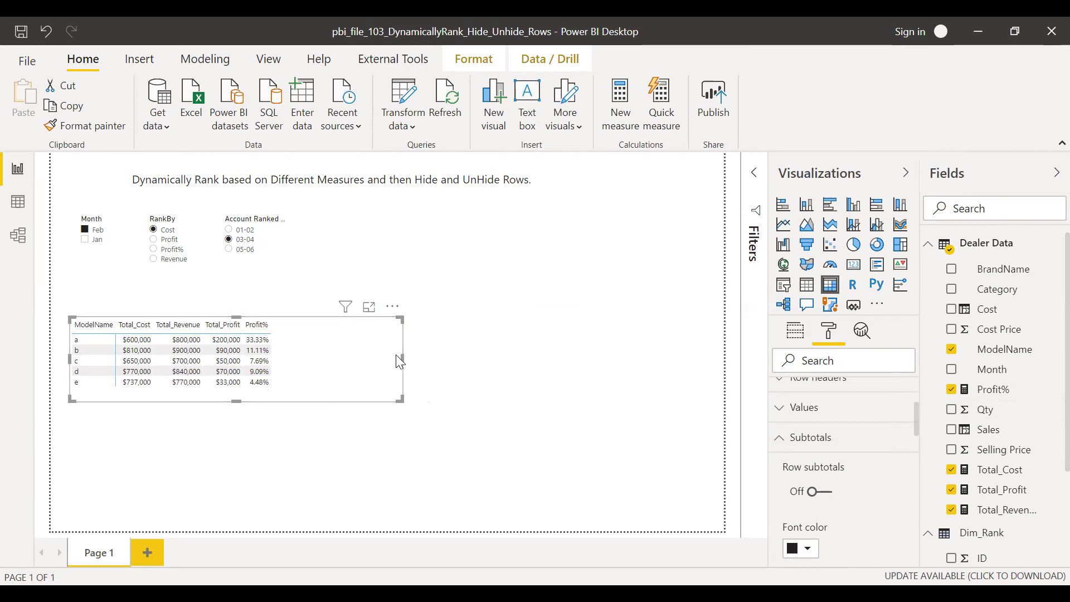
drag(385, 305, 513, 329)
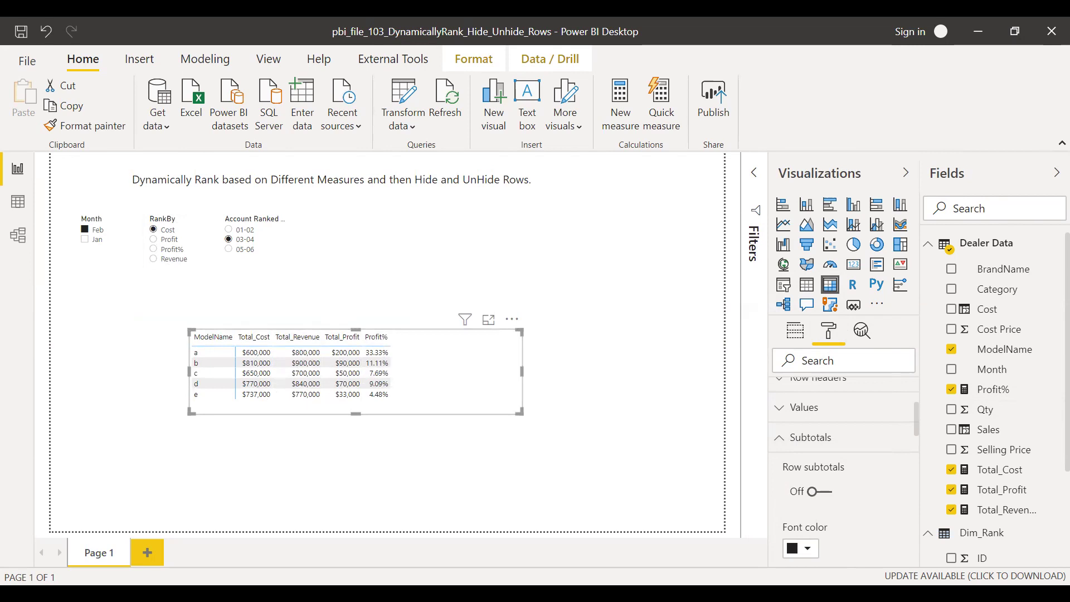
right_click(980, 258)
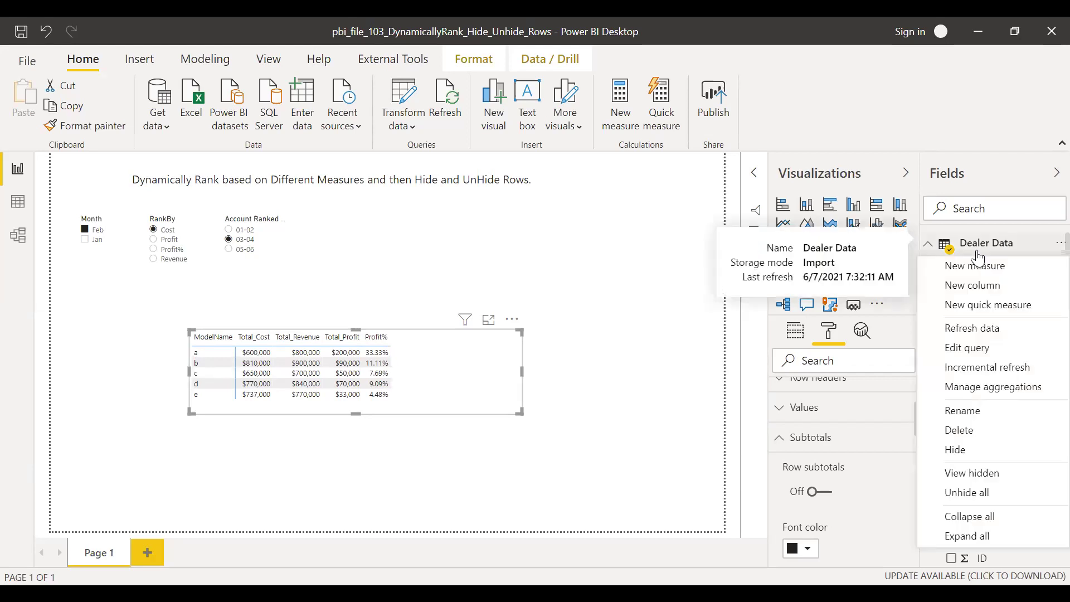
Create a new measure _RankModel starting with the SWITCH function
click(735, 453)
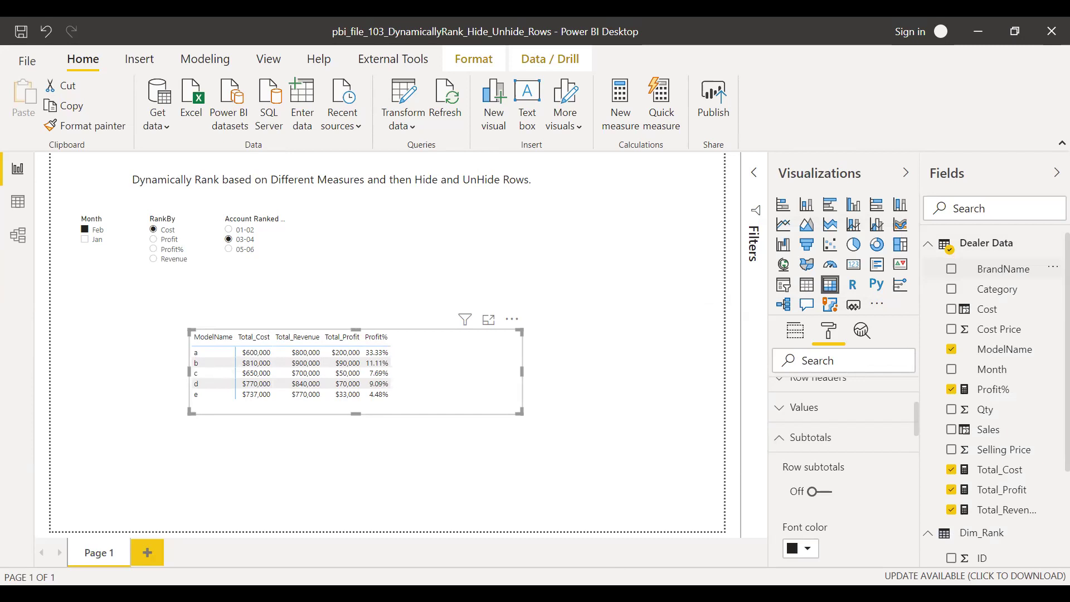
key(ctrl+z)
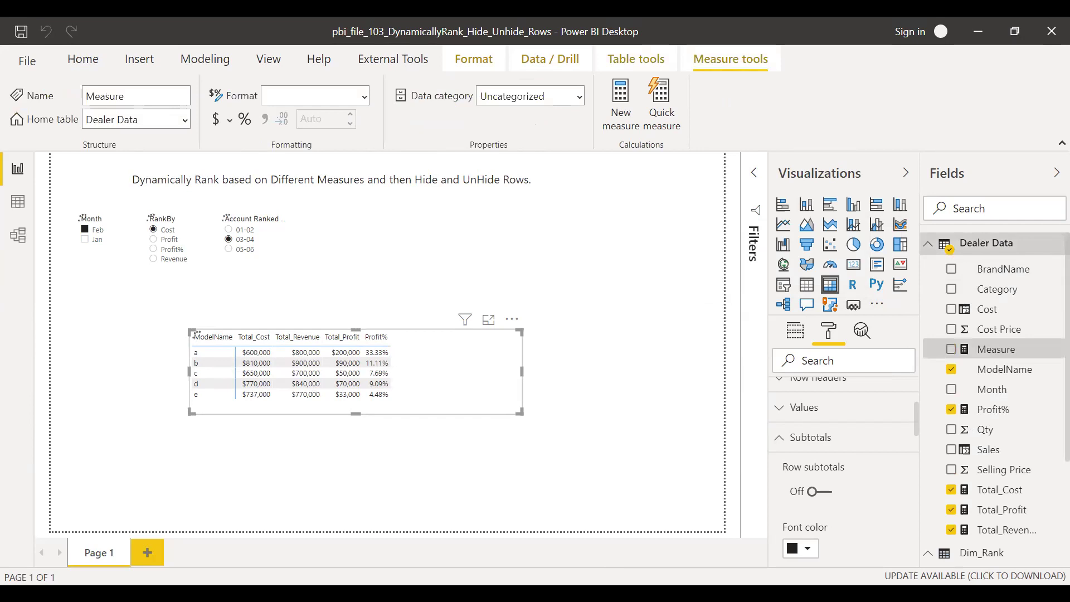
text(_R)
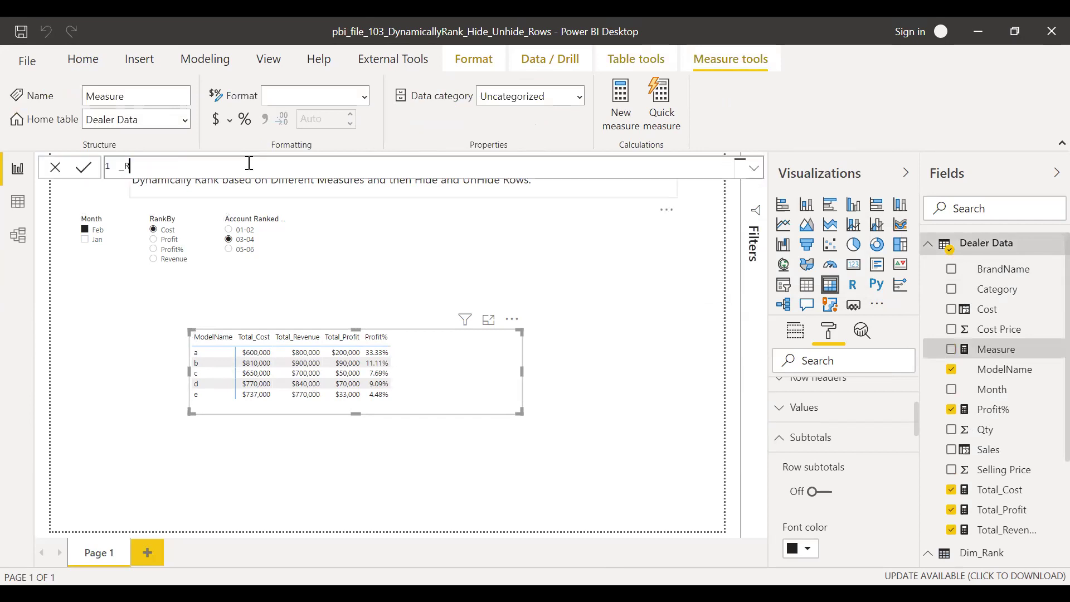
text(ankModel =)
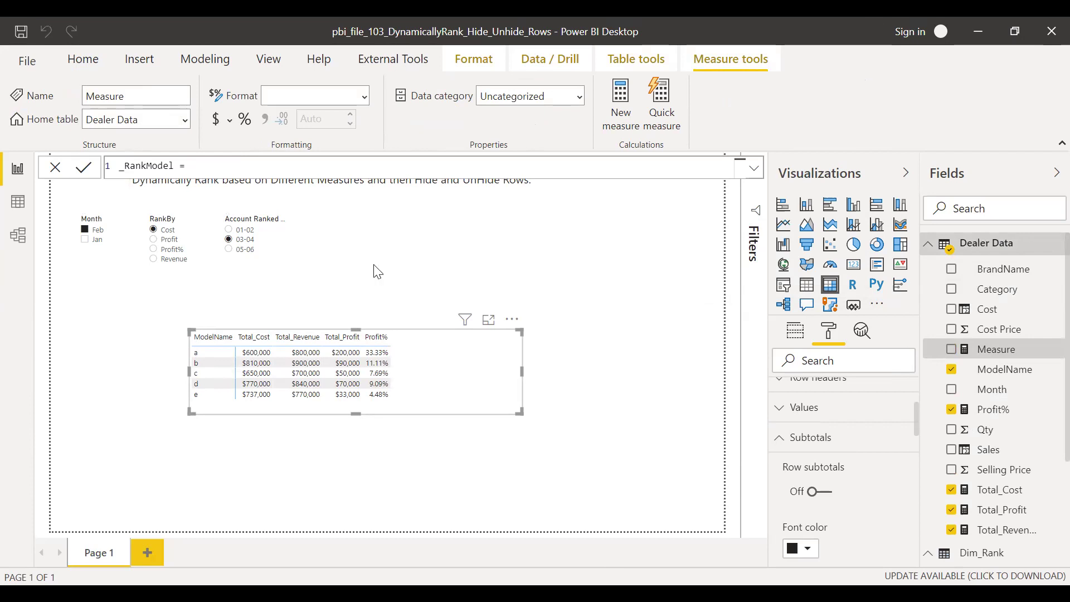
text(swit)
key(Tab)
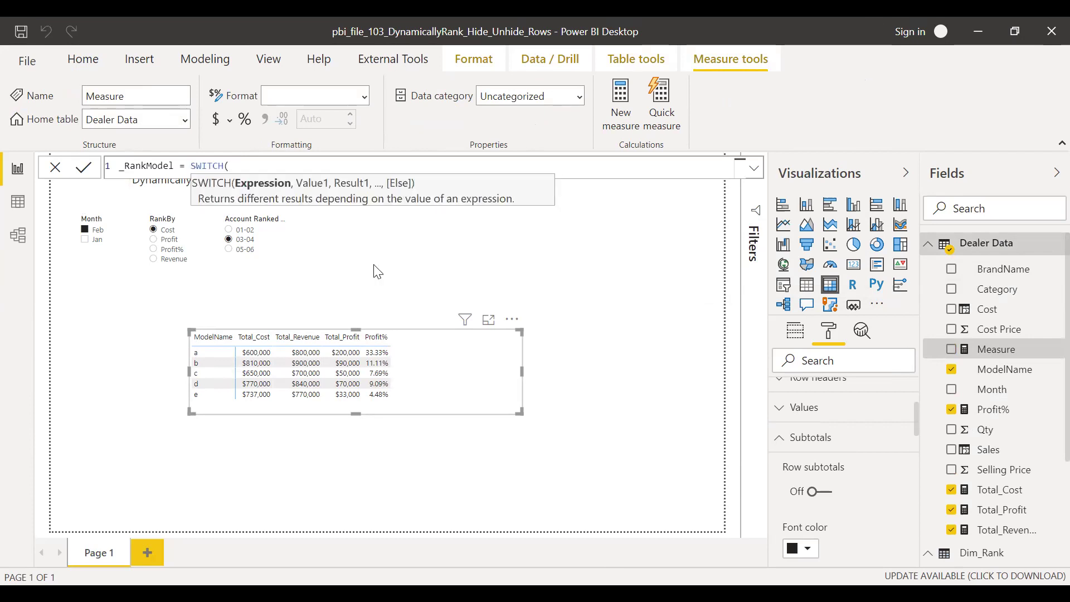
Add SELECTEDVALUE as the first argument of SWITCH
text(selec)
key(Down)
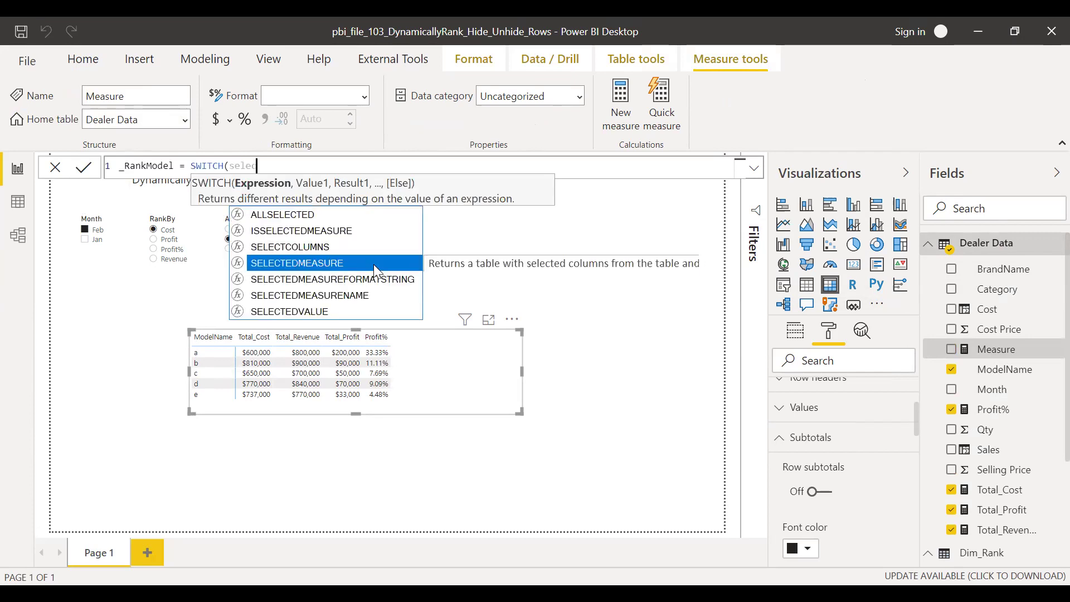
key(Down)
key(Down)
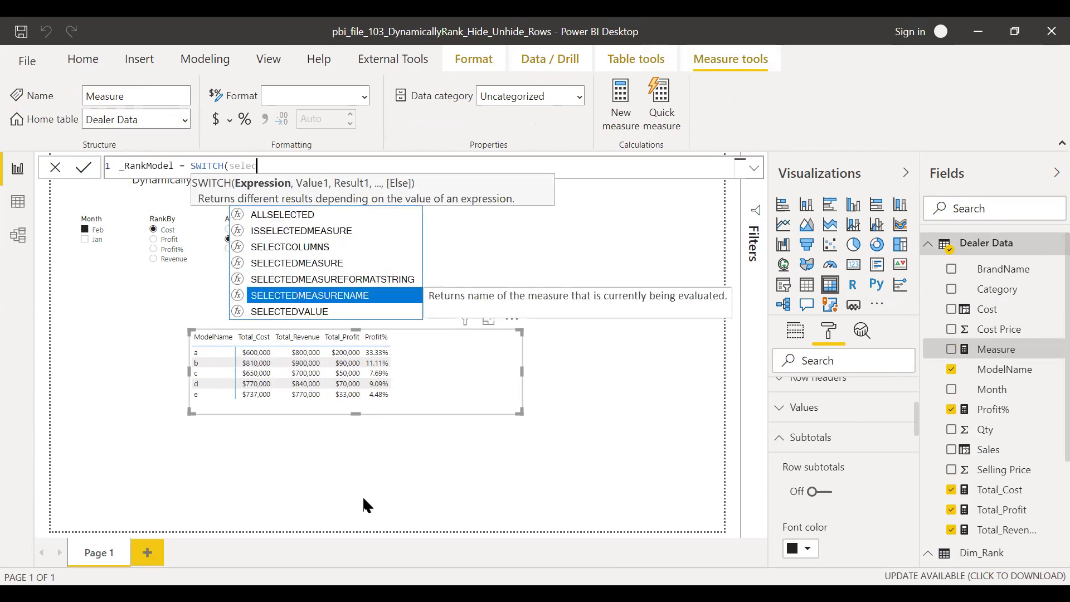
key(Down)
key(Escape)
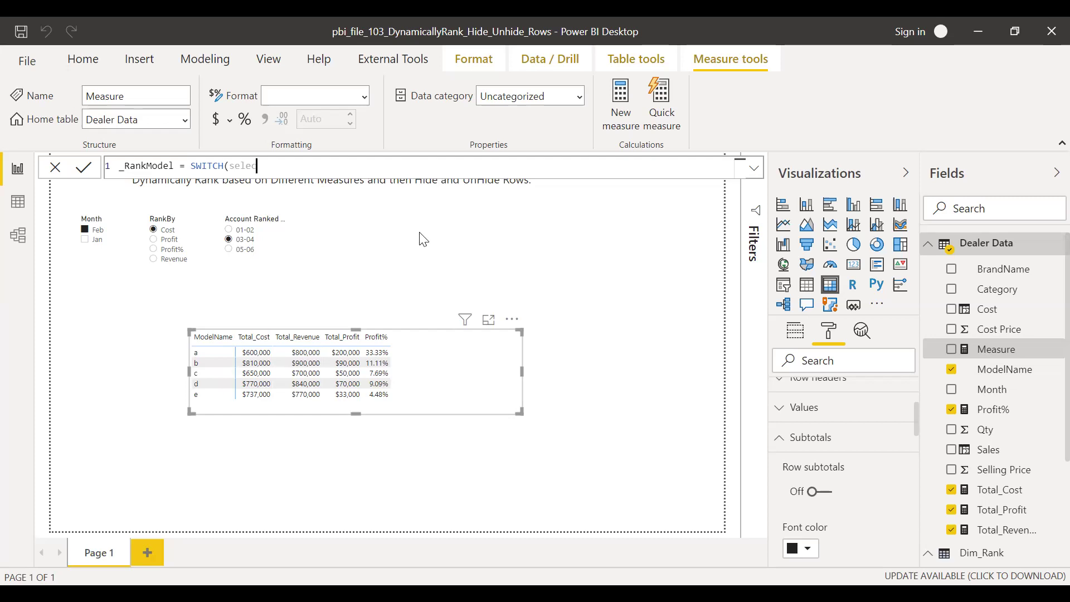
text(tedv)
key(Tab)
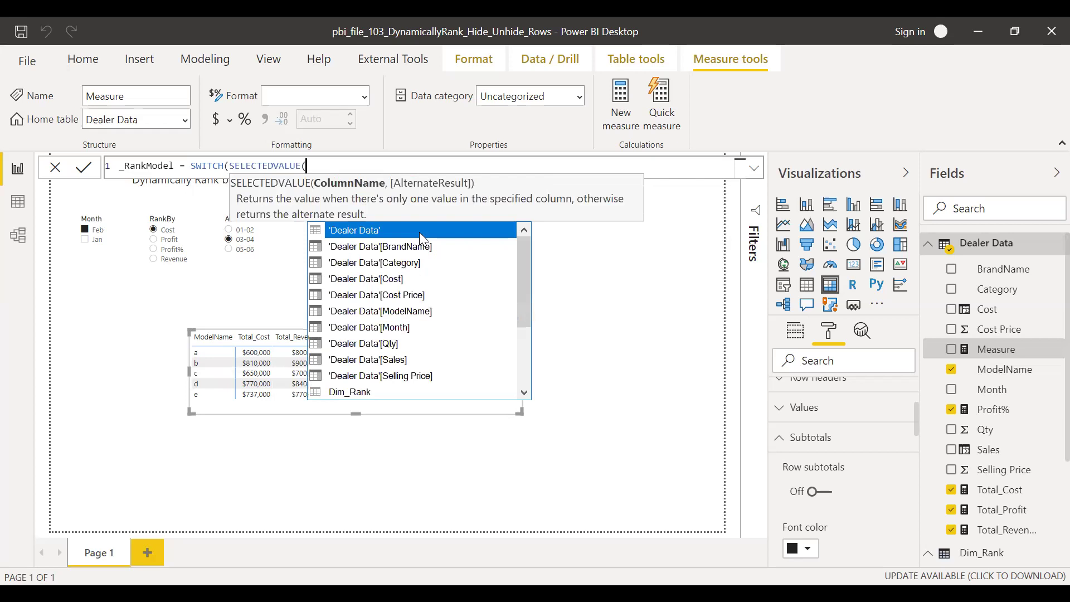
Pass Dim_Rank[ID] to SELECTEDVALUE, close it, and continue on a new line with a comma
text(rank)
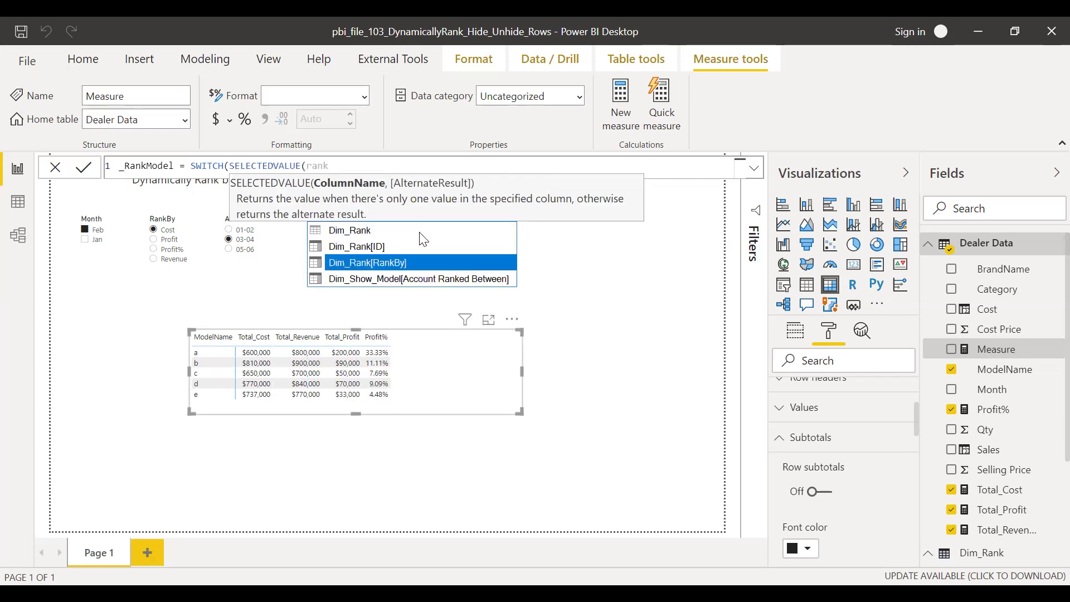
key(Up)
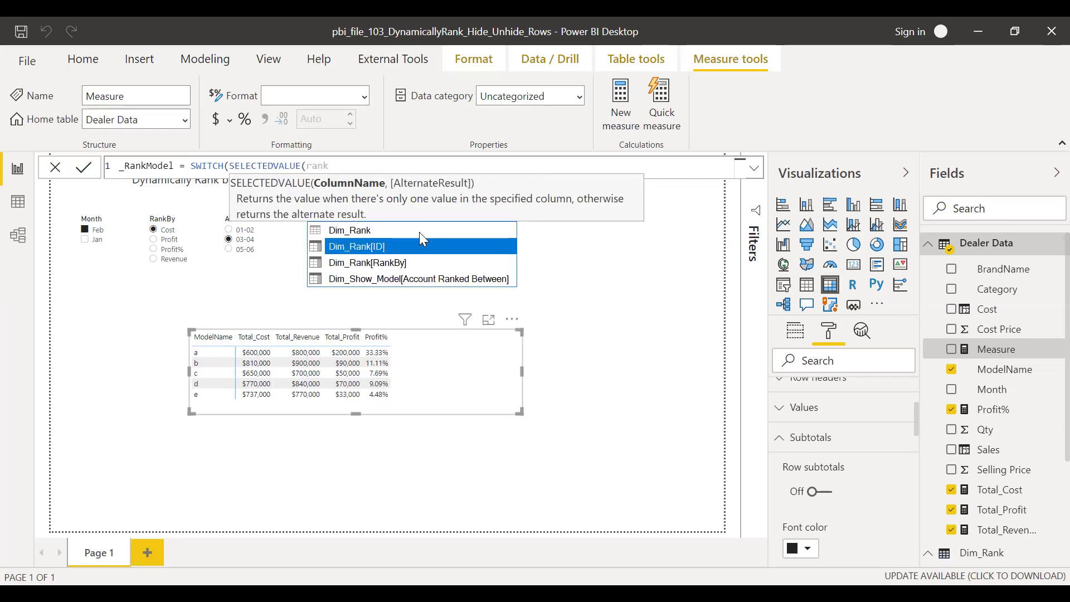
key(Tab)
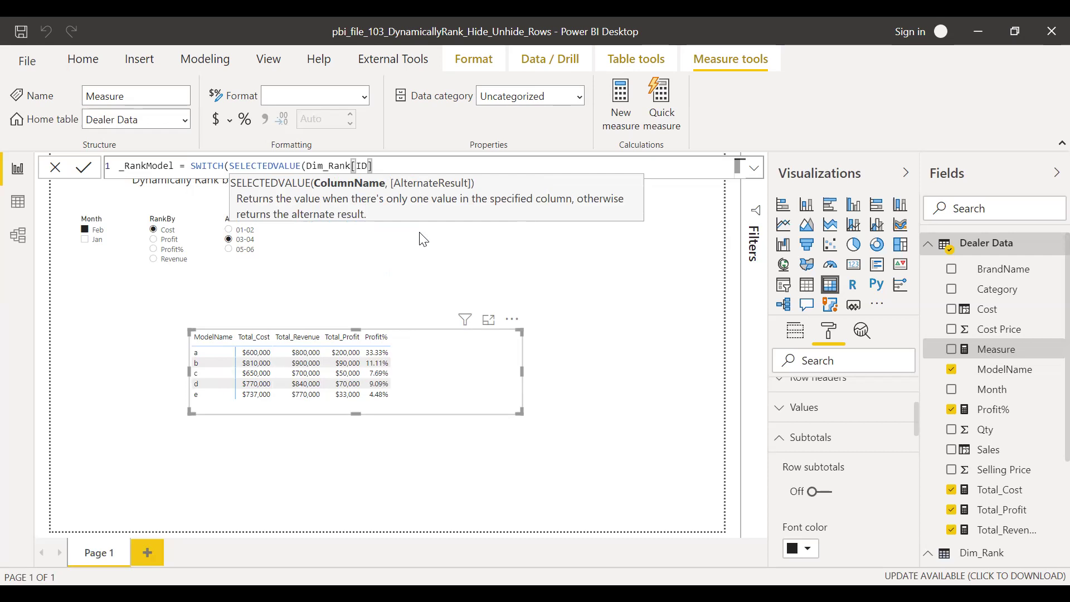
text())
key(shift+Return)
text(,)
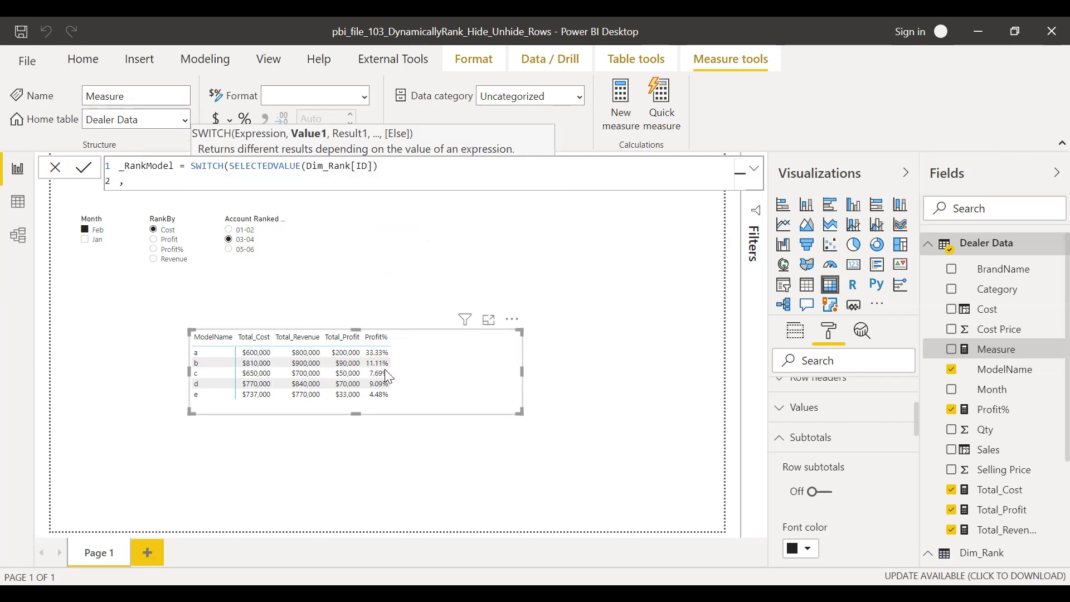
Begin line 2 as ,1,RANKX(ALL('Dealer Data'[ModelName]), over all model names
text(1,)
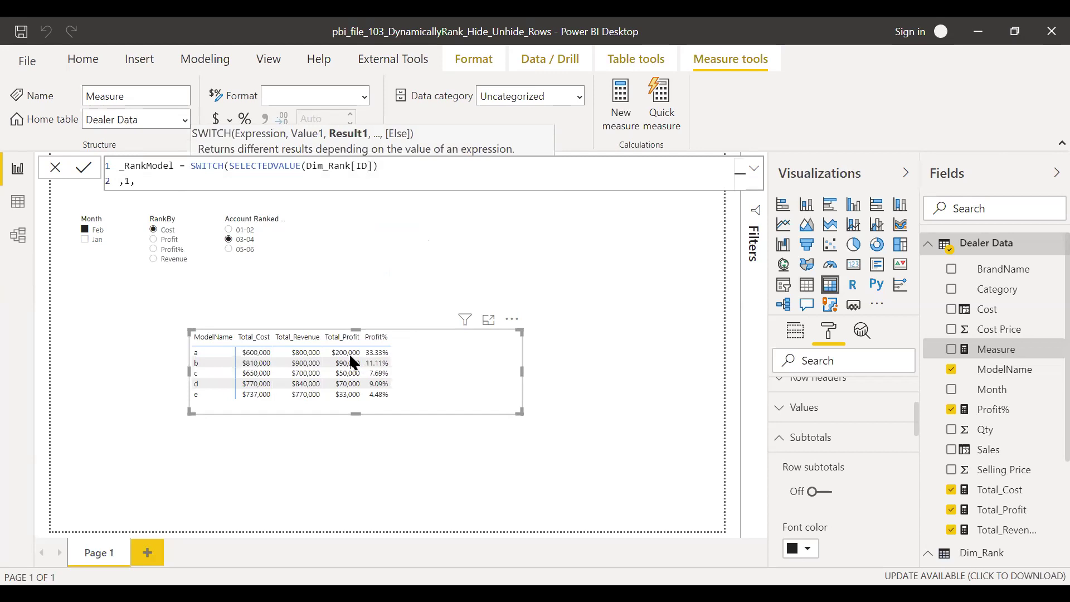
text(RANKX()
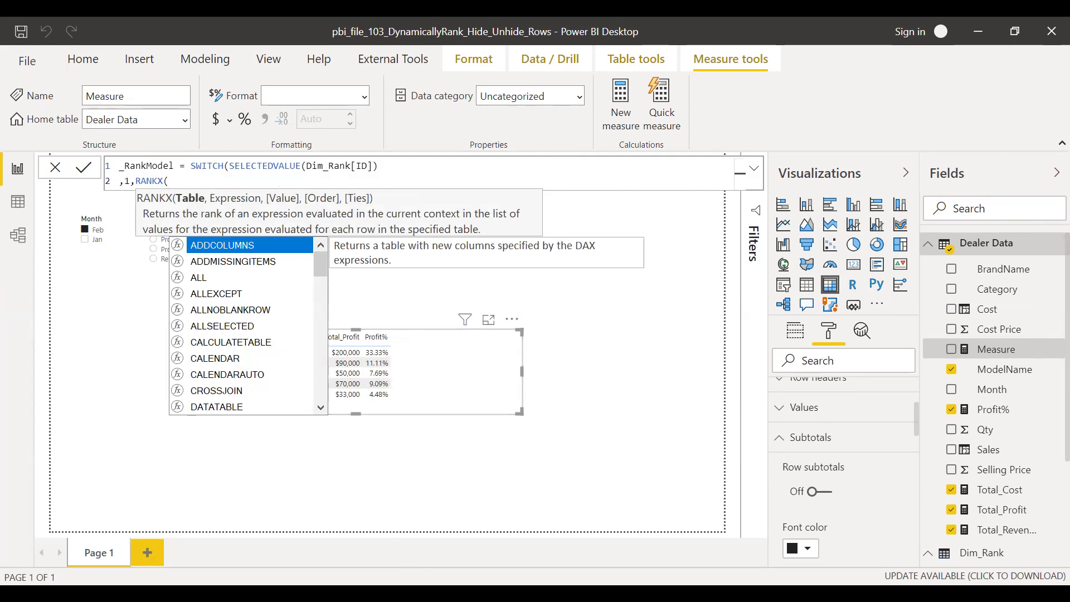
text('Dealer Data')
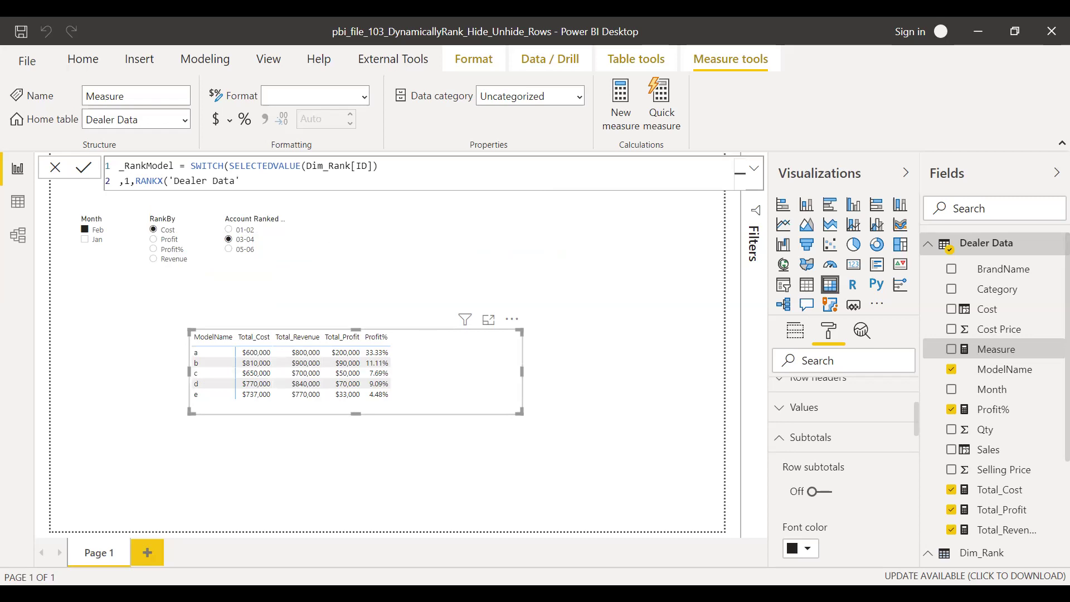
double_click(170, 181)
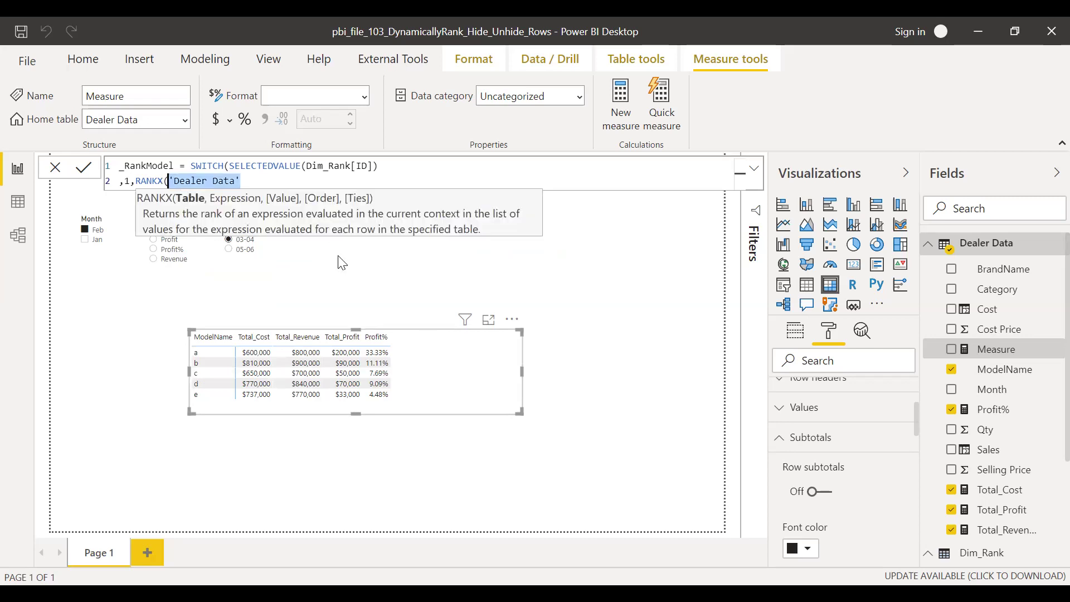
text(MODE)
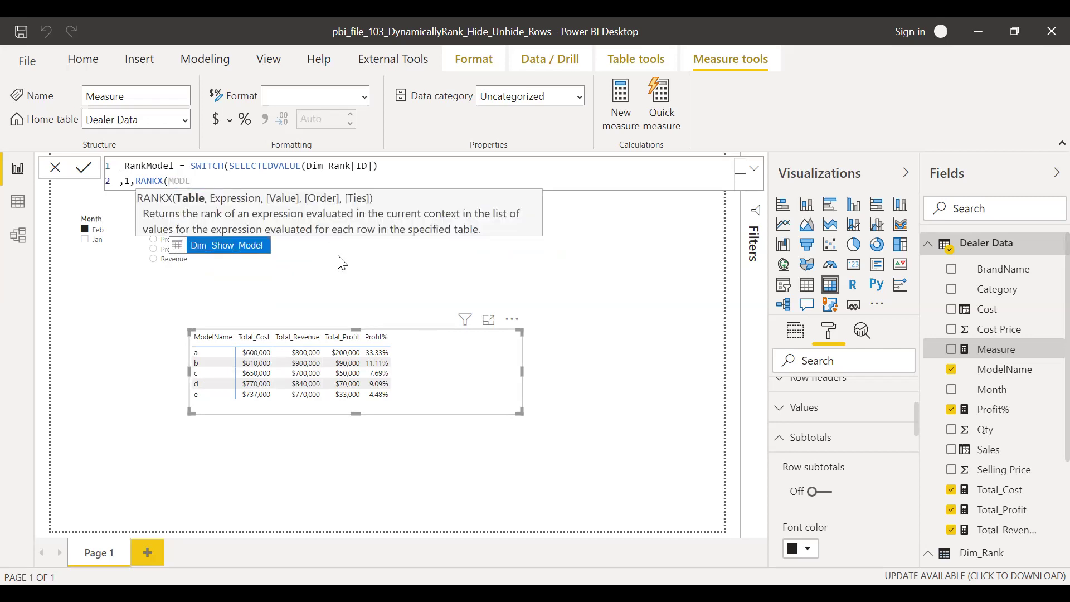
key(BackSpace)
key(BackSpace)
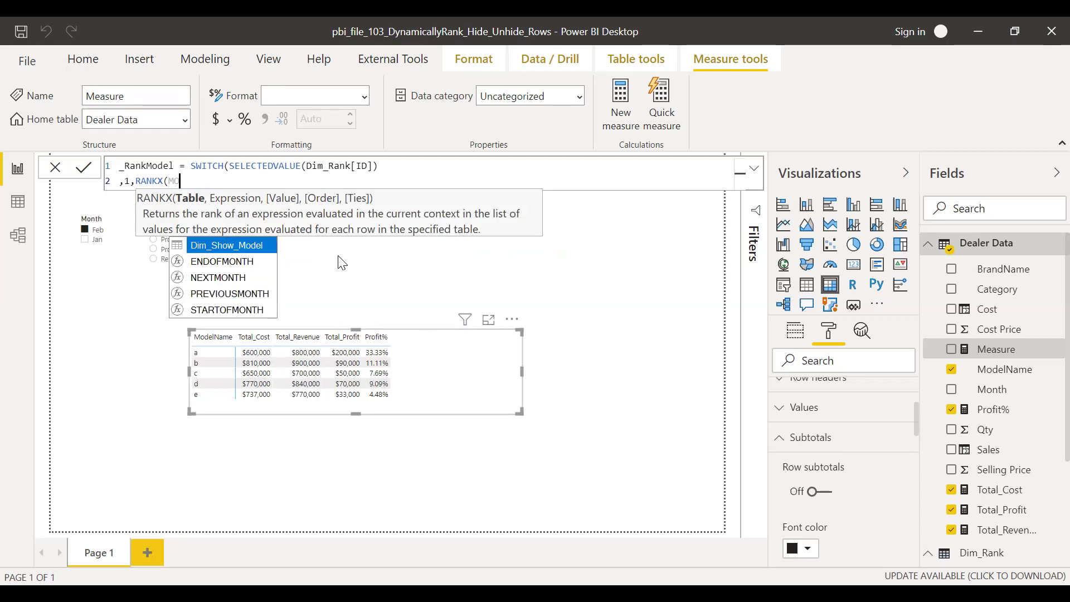
key(BackSpace)
key(BackSpace)
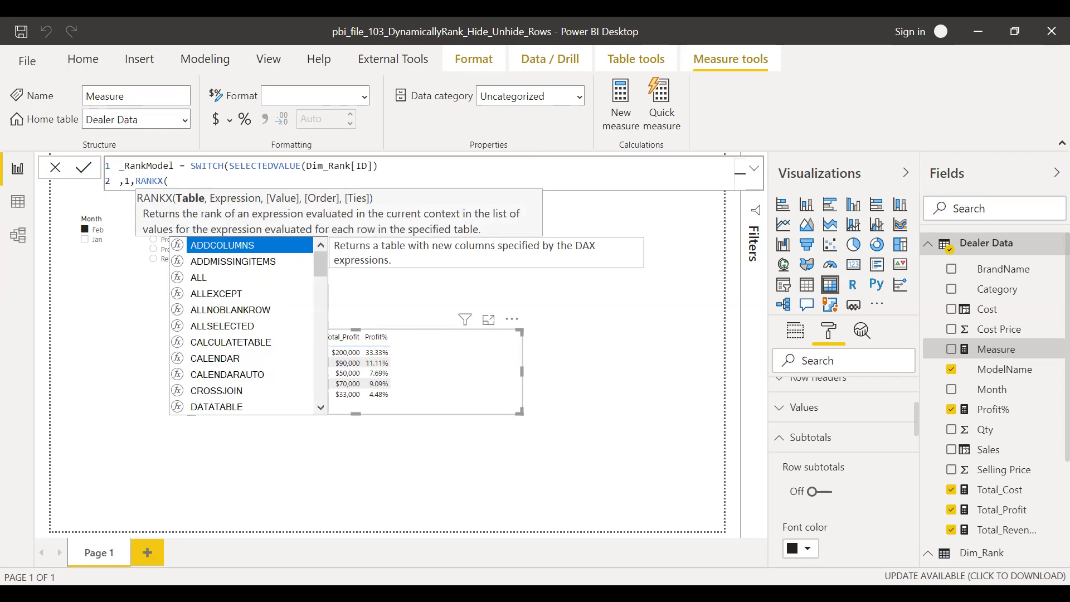
key(Escape)
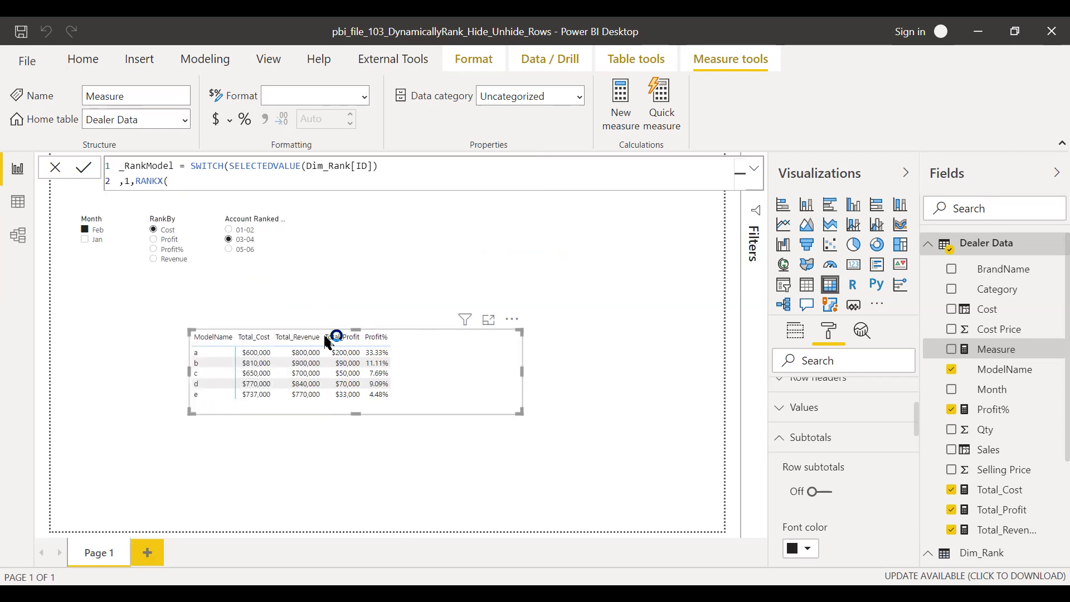
text(ALL()
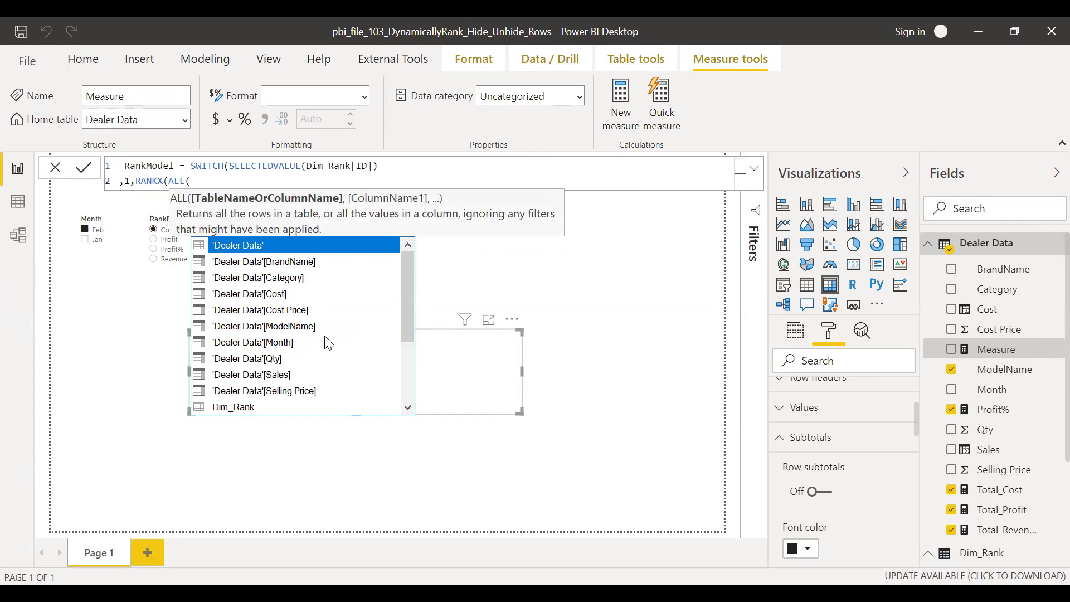
text(MODE)
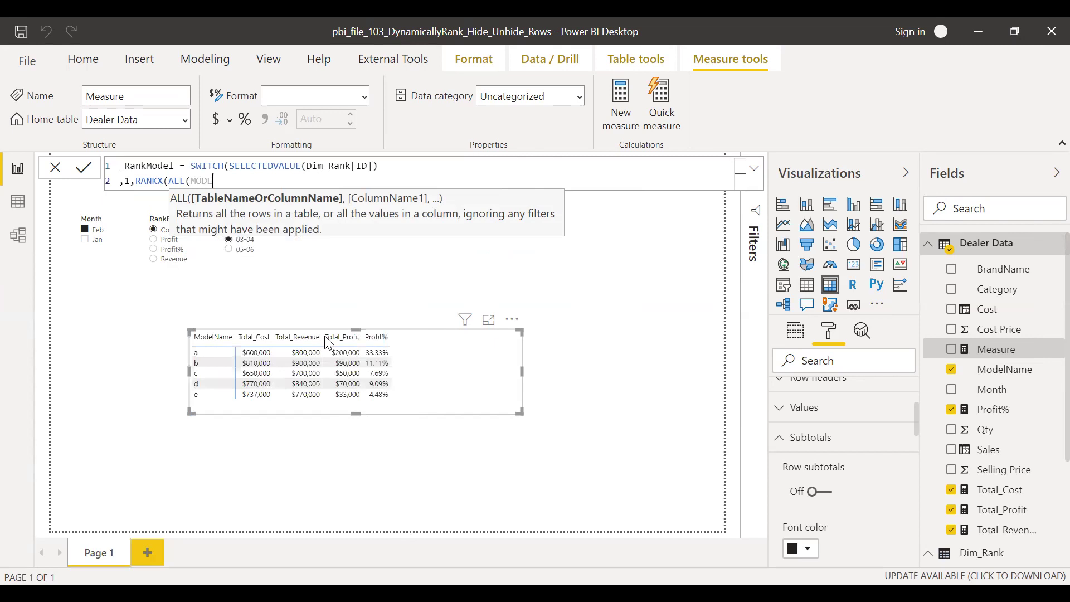
key(Tab)
text())
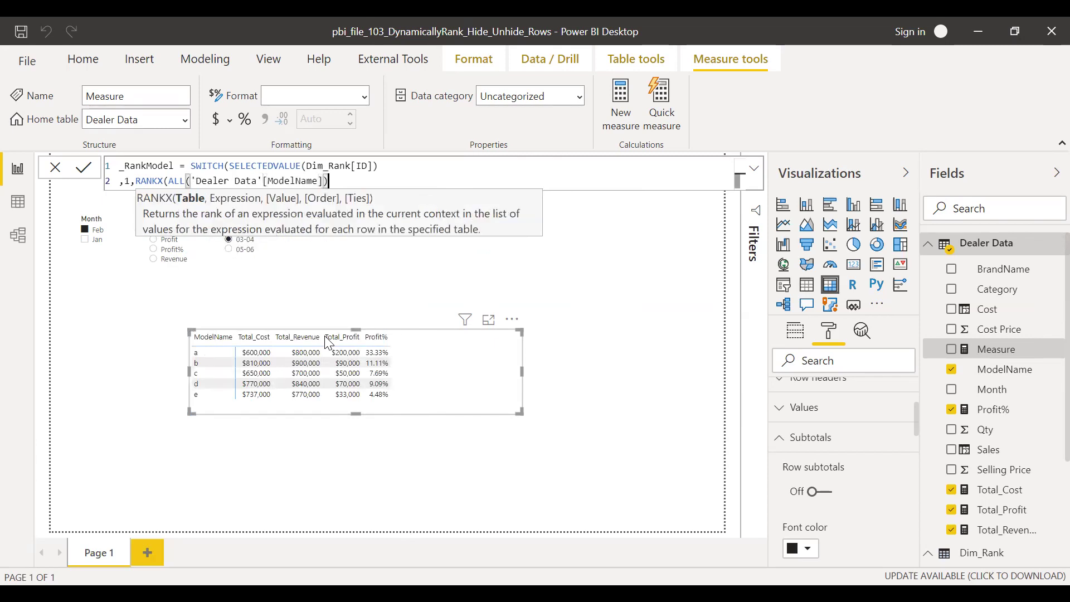
text(,)
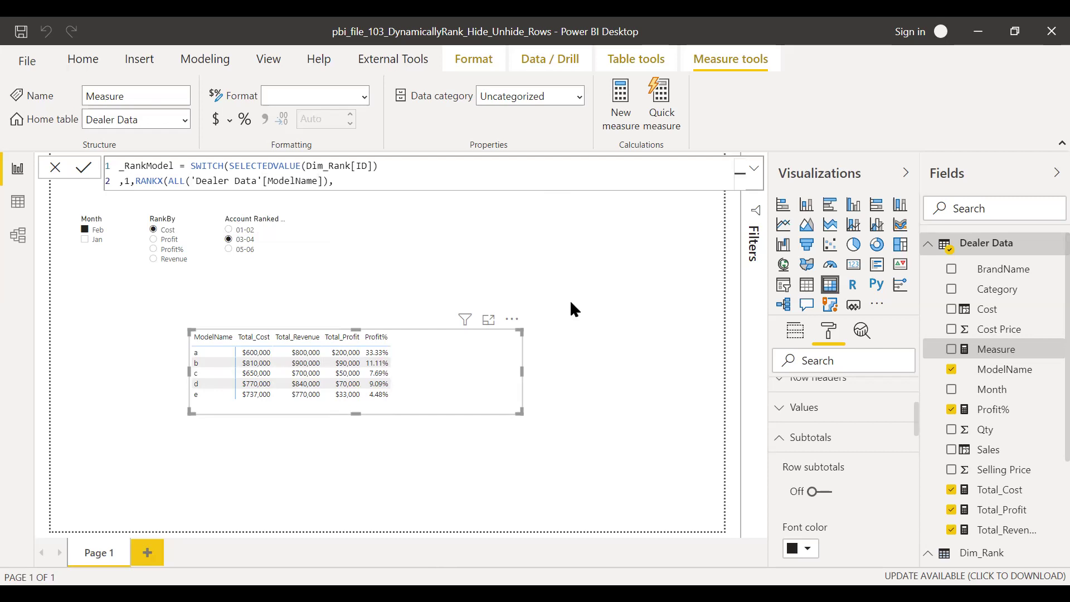
Finish the RANKX with ROUND([Total_Cost],2), DESC order and Dense ties
text(ROUND()
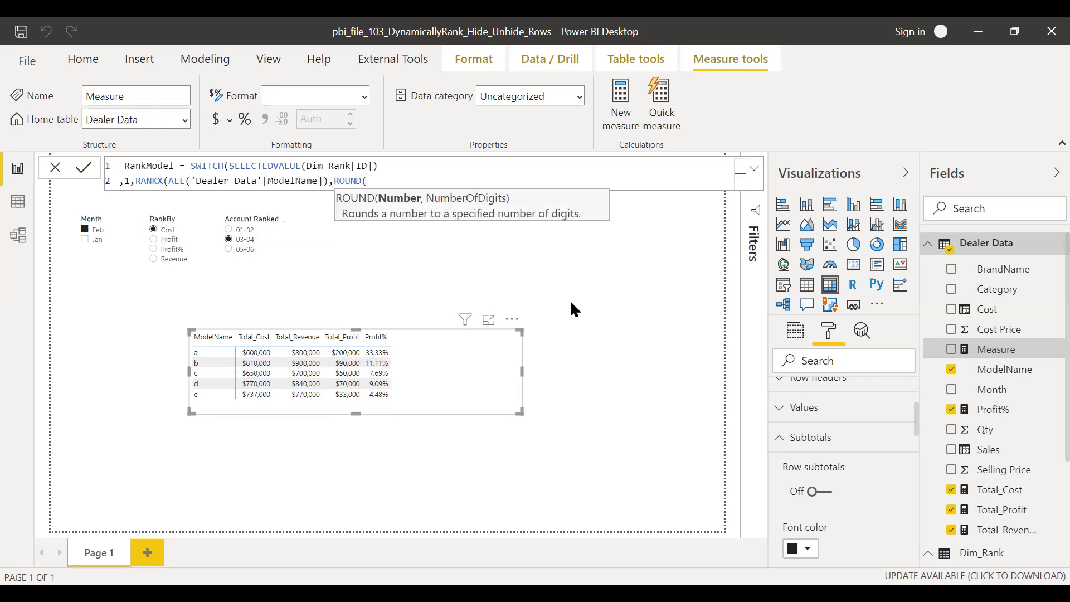
text(TO)
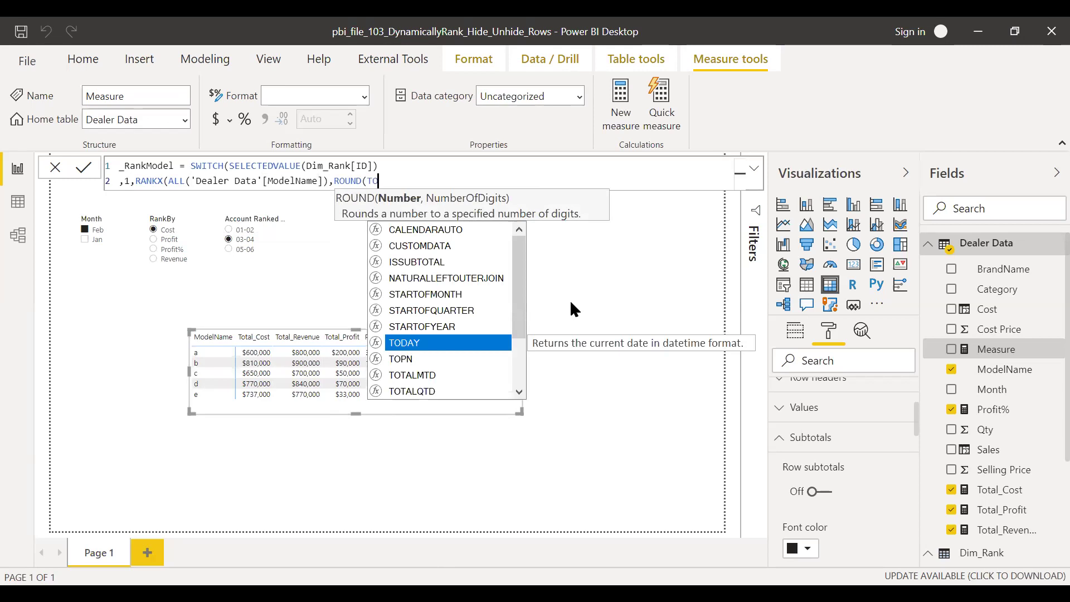
text(TA)
key(Down)
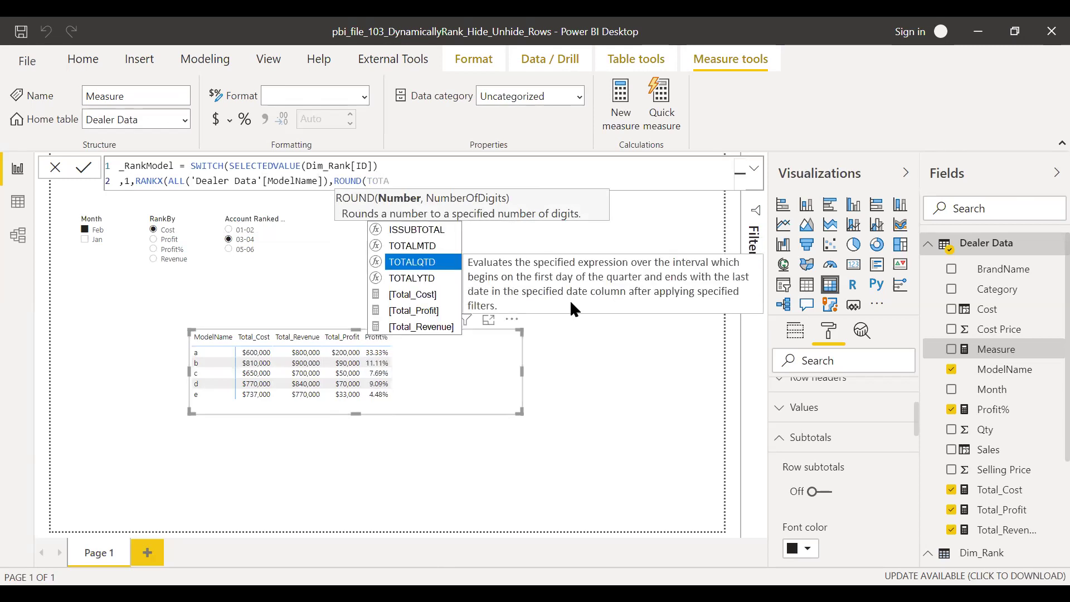
key(Down)
key(Down)
key(Tab)
text(,2))
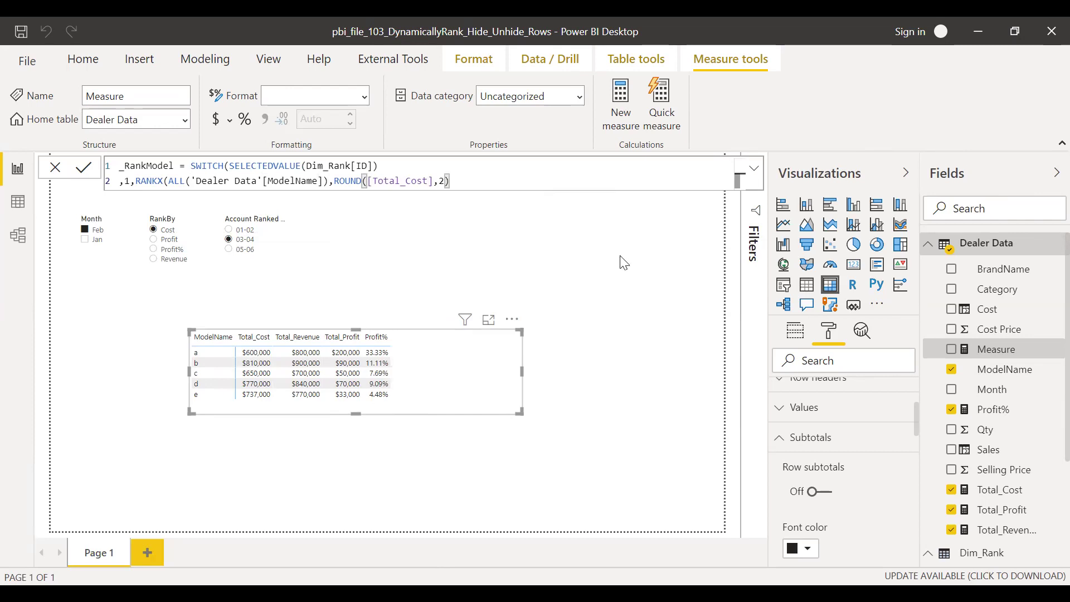
text(,,)
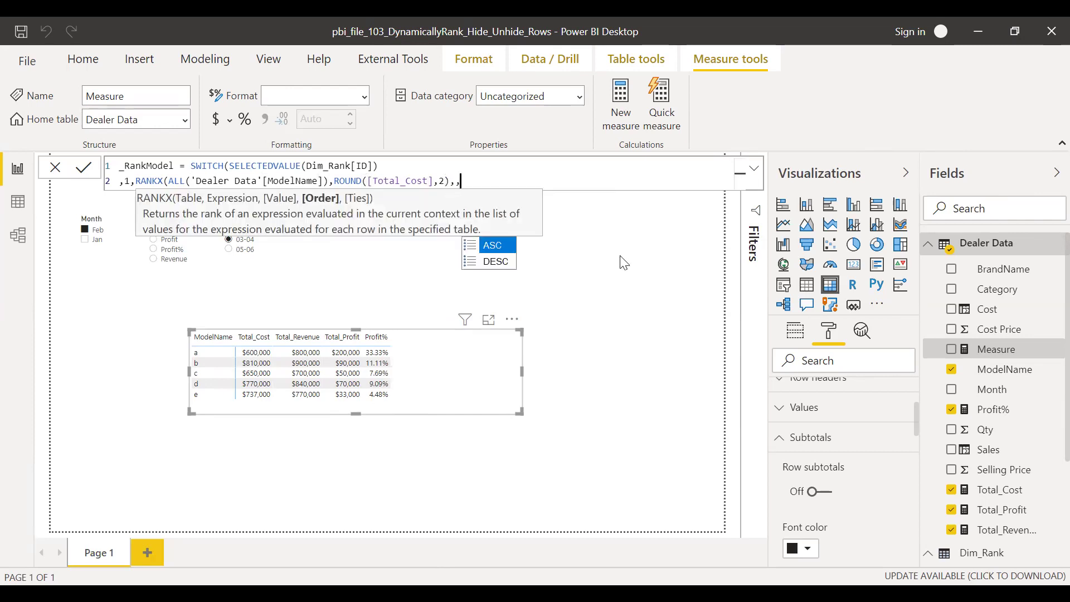
key(Down)
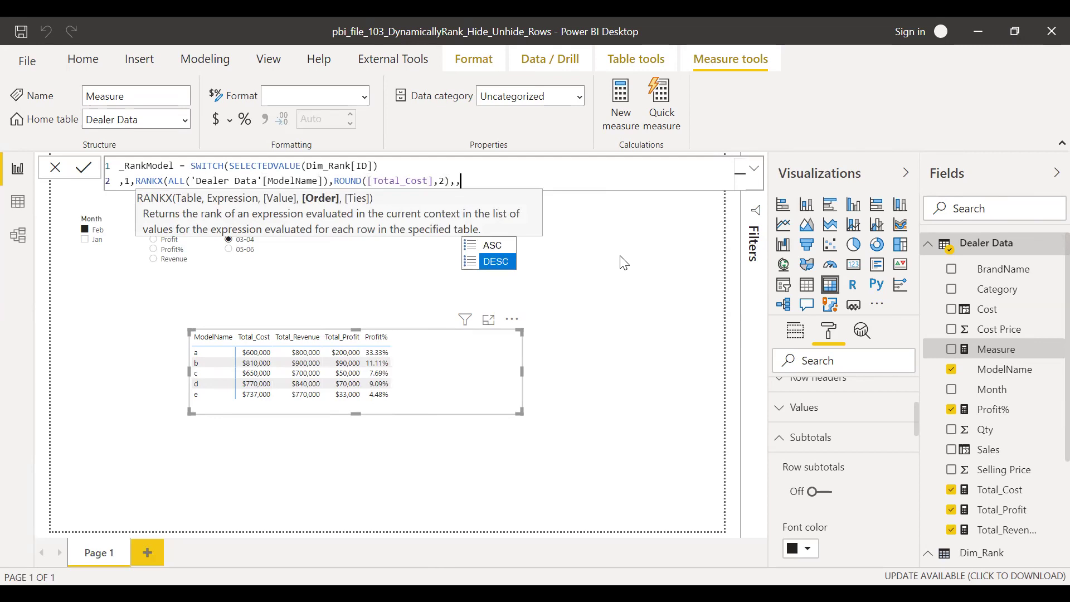
key(Tab)
text(,)
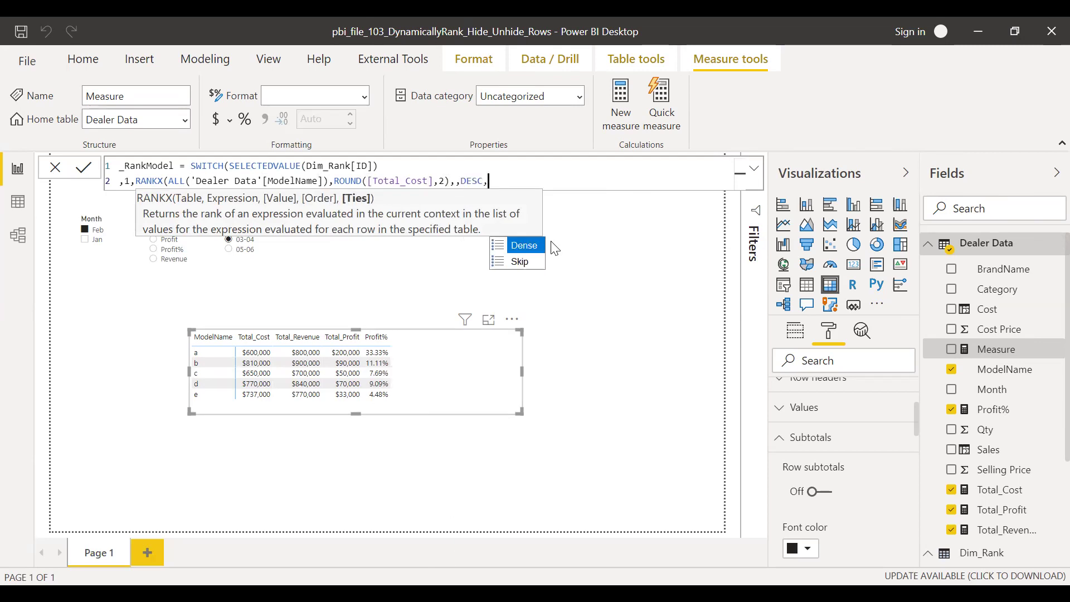
text(DEN)
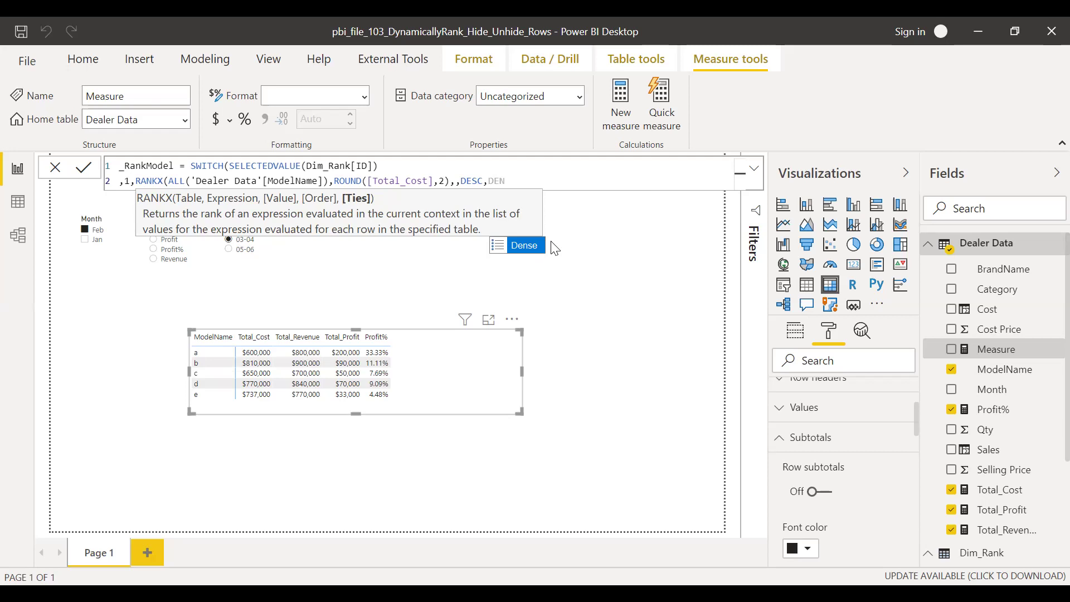
key(Tab)
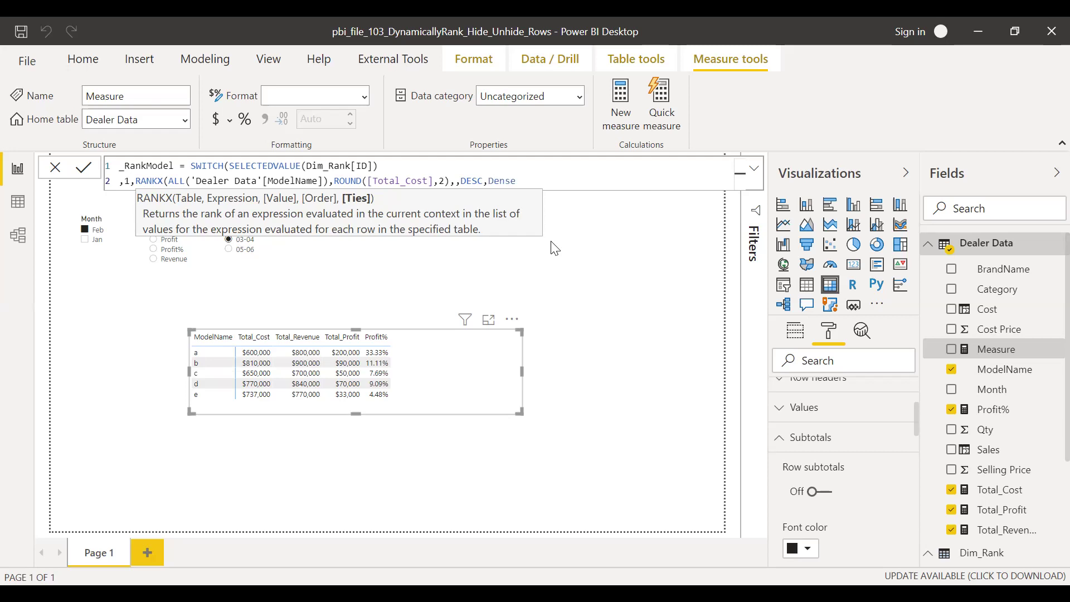
text())
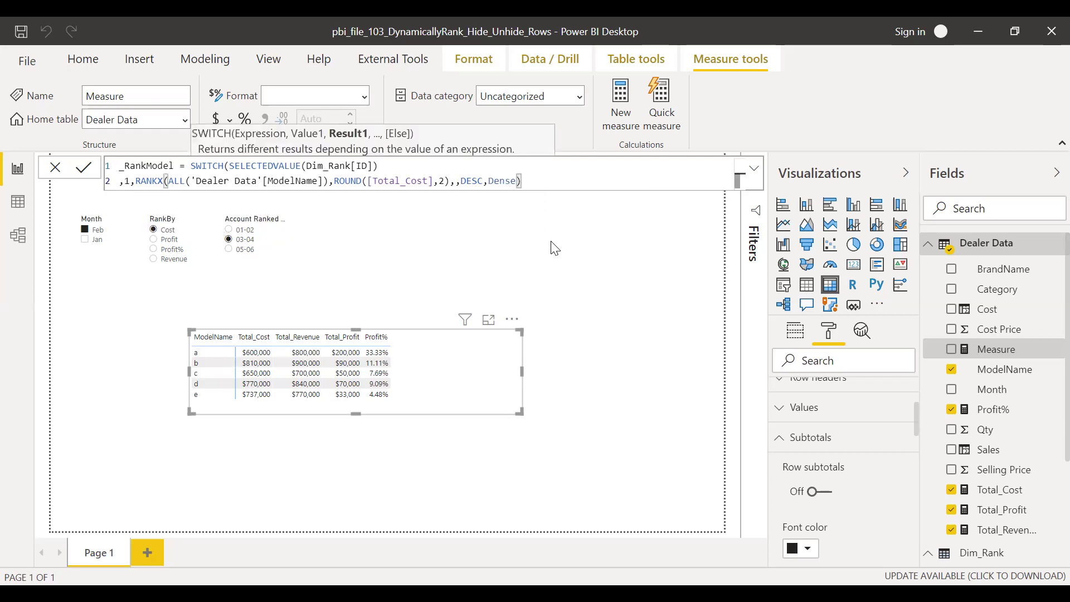
text())
key(BackSpace)
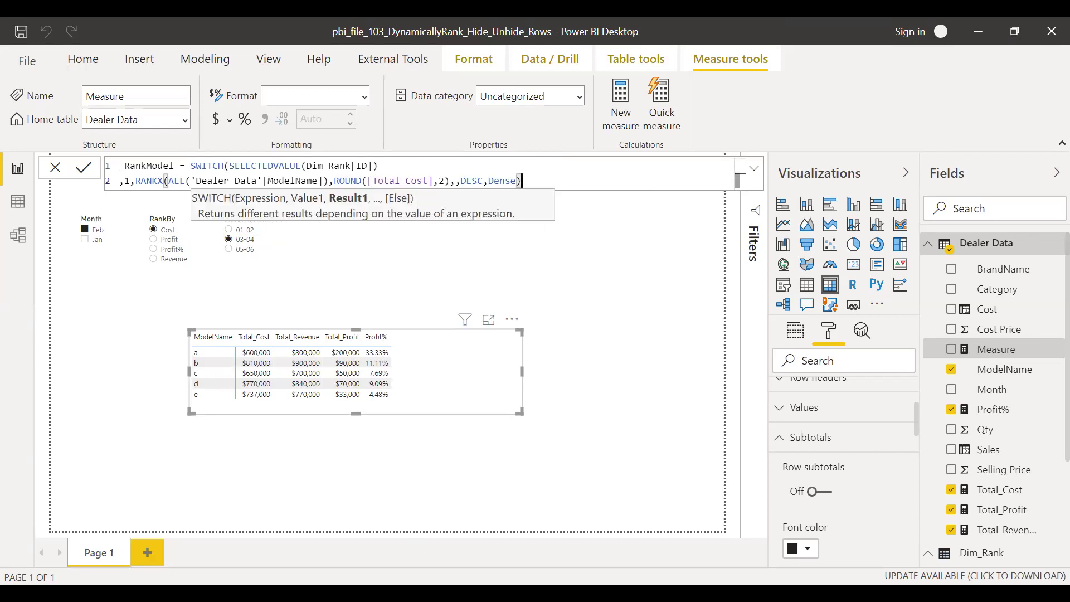
key(Escape)
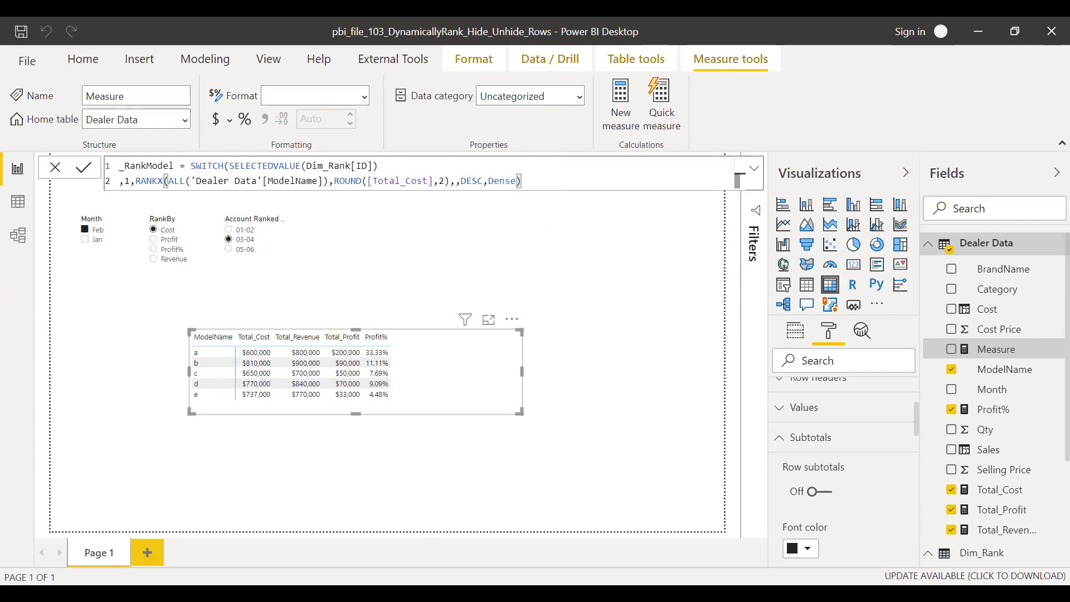
Add case 2 on a new line, ranking models by Total_Revenue
key(shift+Return)
text(,2)
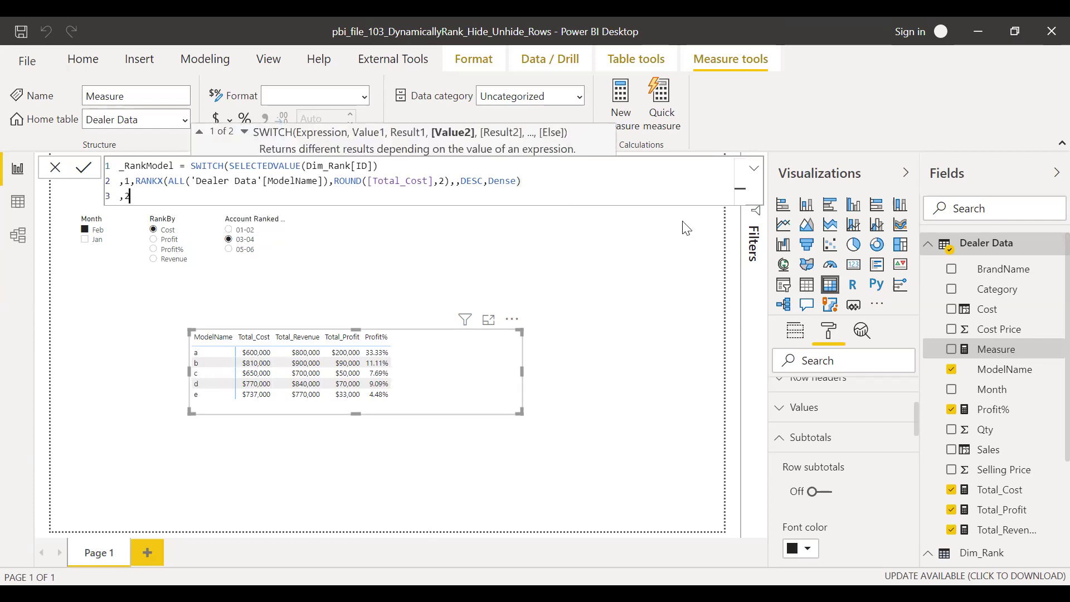
text(,)
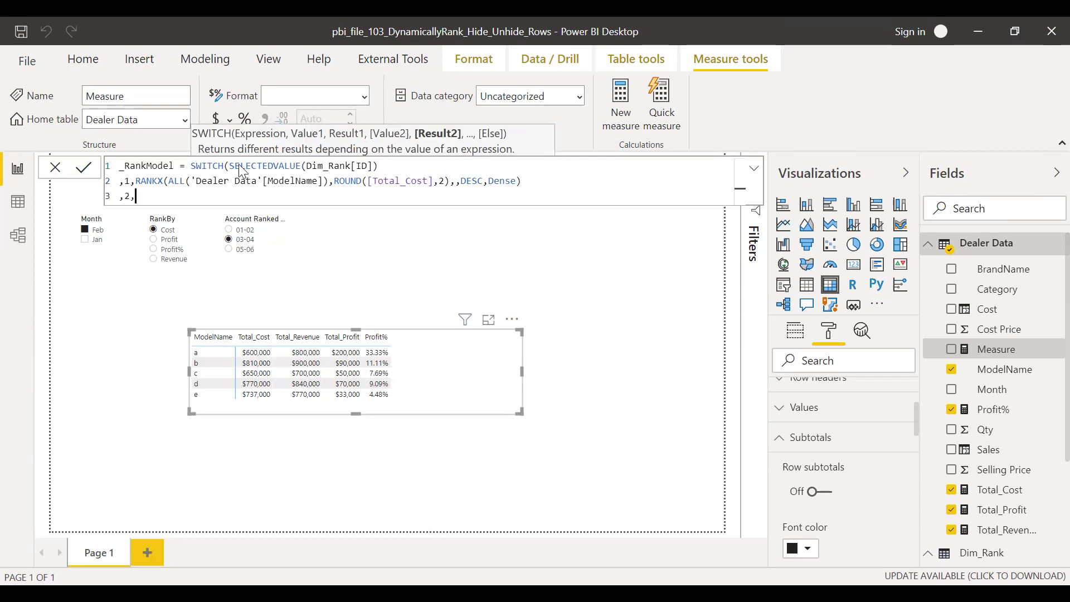
click(521, 181)
shift+click(152, 166)
shift+click(130, 180)
key(ctrl+c)
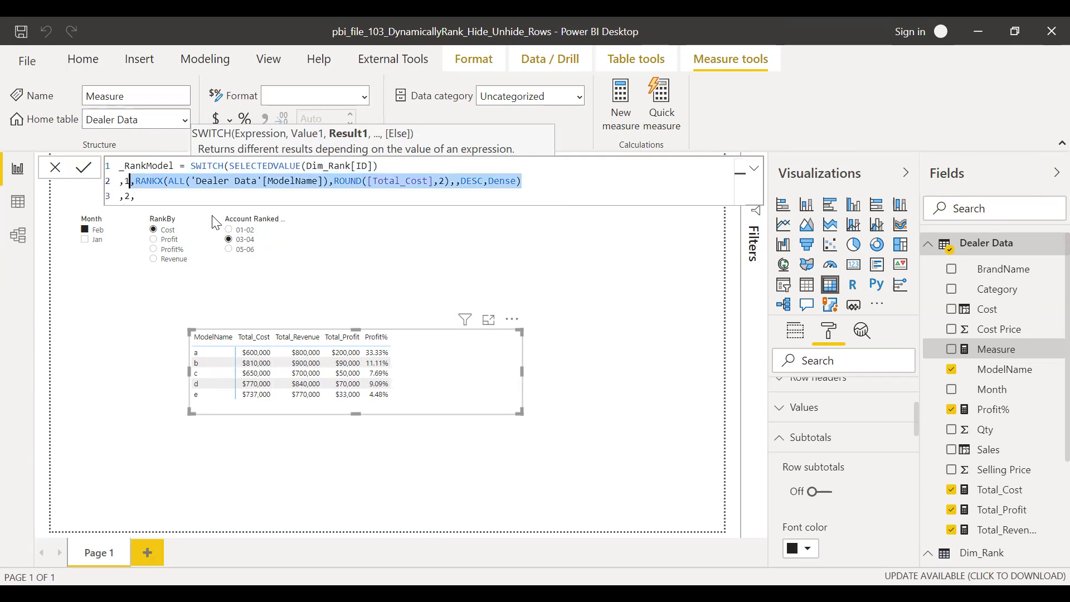
click(156, 197)
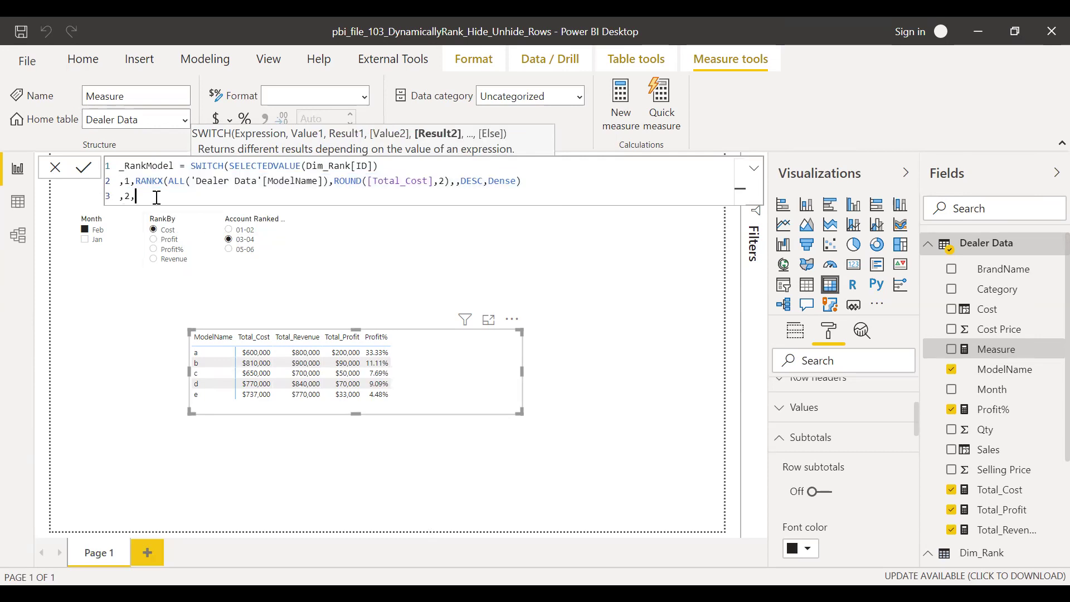
key(ctrl+v)
drag(426, 194, 412, 195)
text(Re)
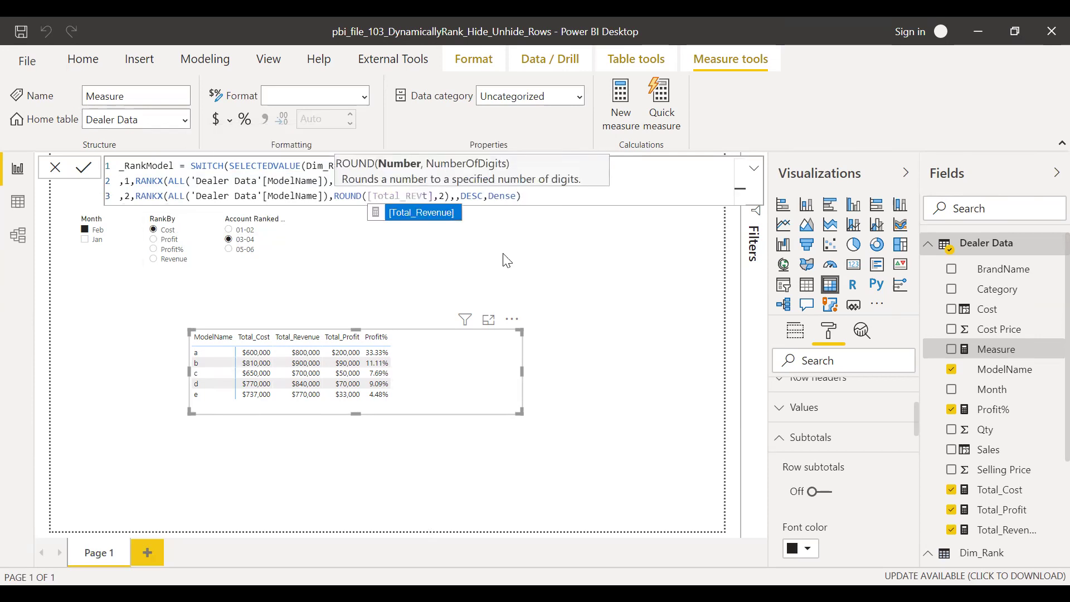
key(Tab)
Duplicate the line as case 3, ranking models by Total_Profit
click(558, 191)
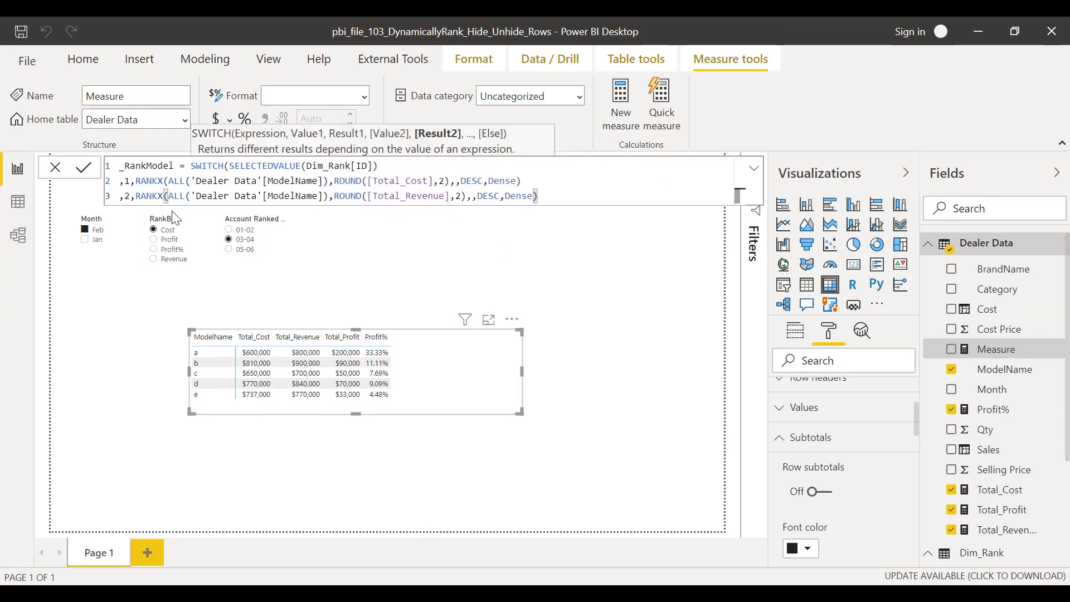
shift+click(125, 194)
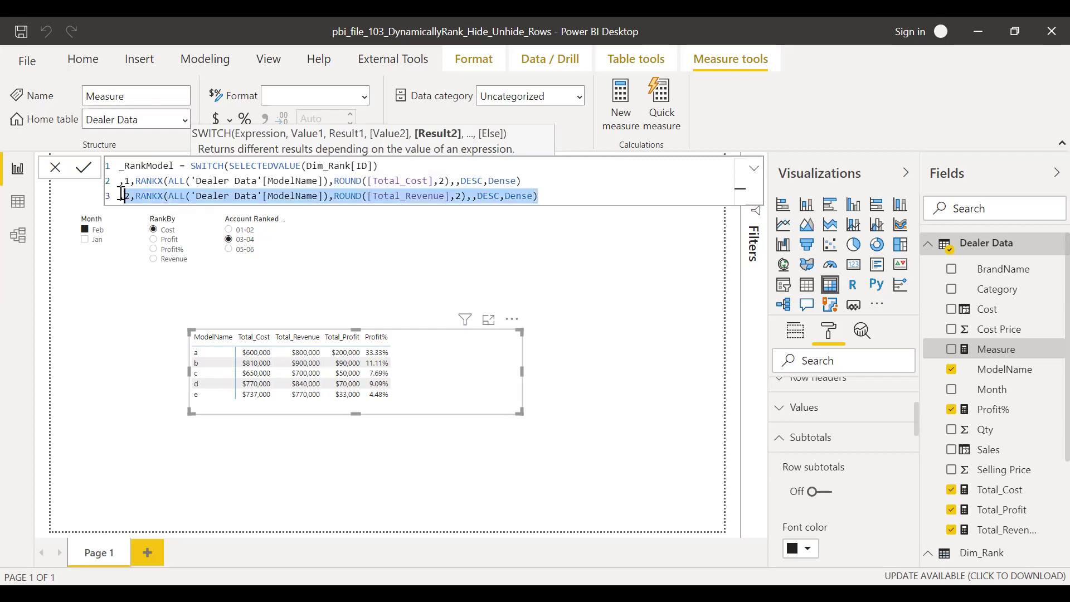
click(550, 196)
key(shift+alt+Down)
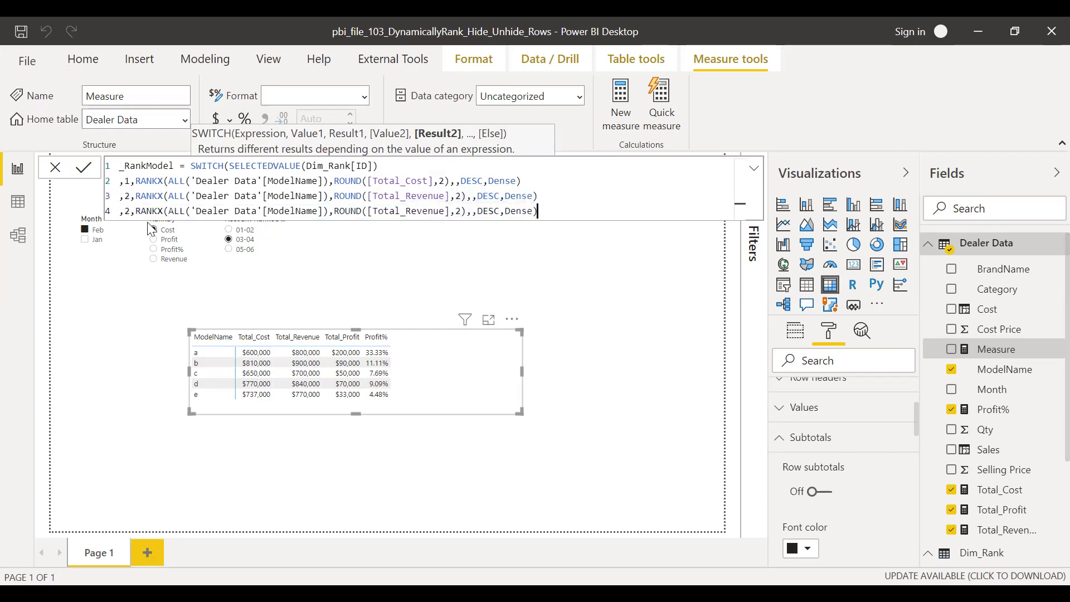
key(Home)
key(Right)
key(Right)
key(BackSpace)
text(3)
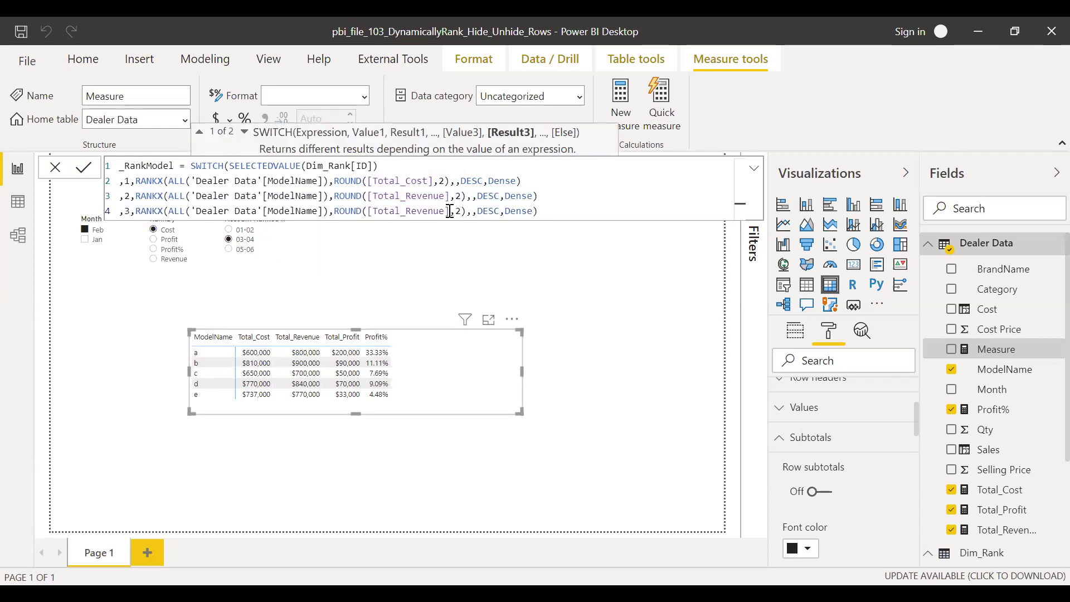
click(409, 206)
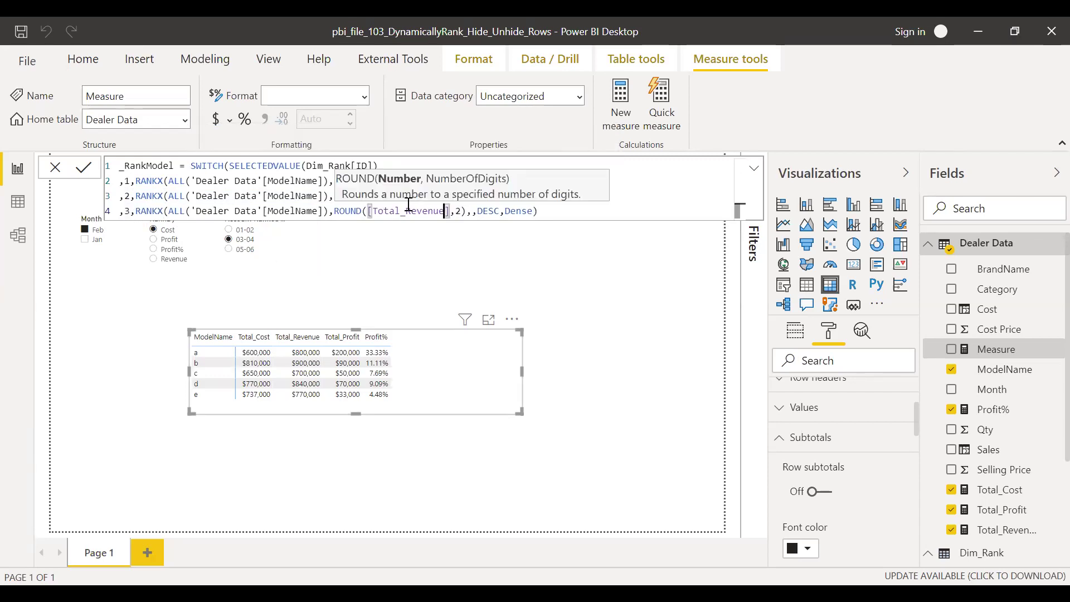
key(ctrl+shift+Right)
text(PROF)
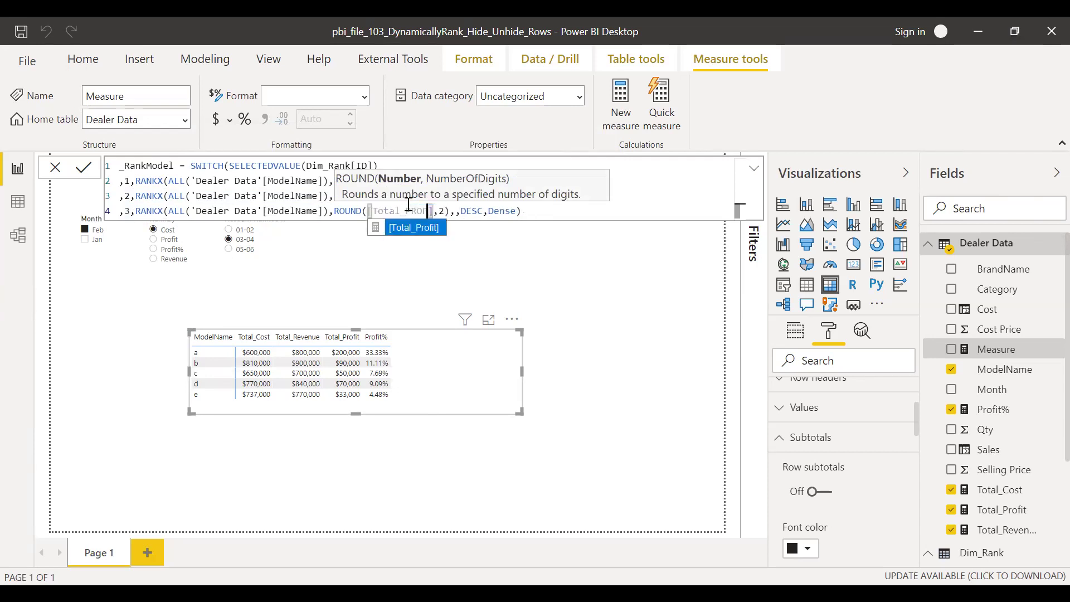
key(Tab)
Duplicate the line as case 4, ranking models by Profit%
click(549, 211)
mouse_move(110, 207)
mouse_down()
mouse_move(107, 197)
mouse_move(109, 211)
mouse_up()
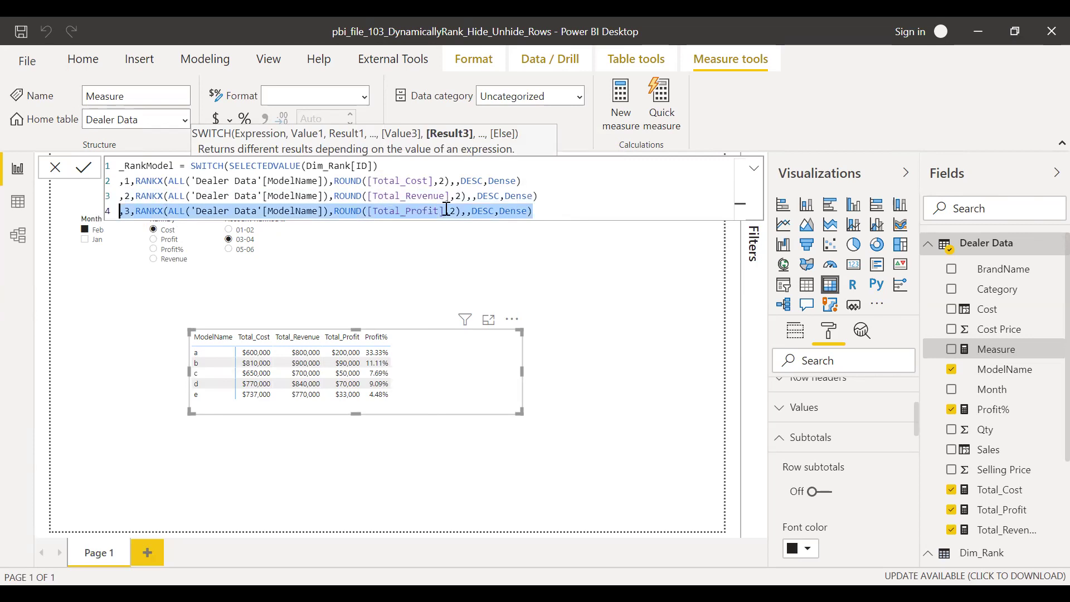
click(550, 207)
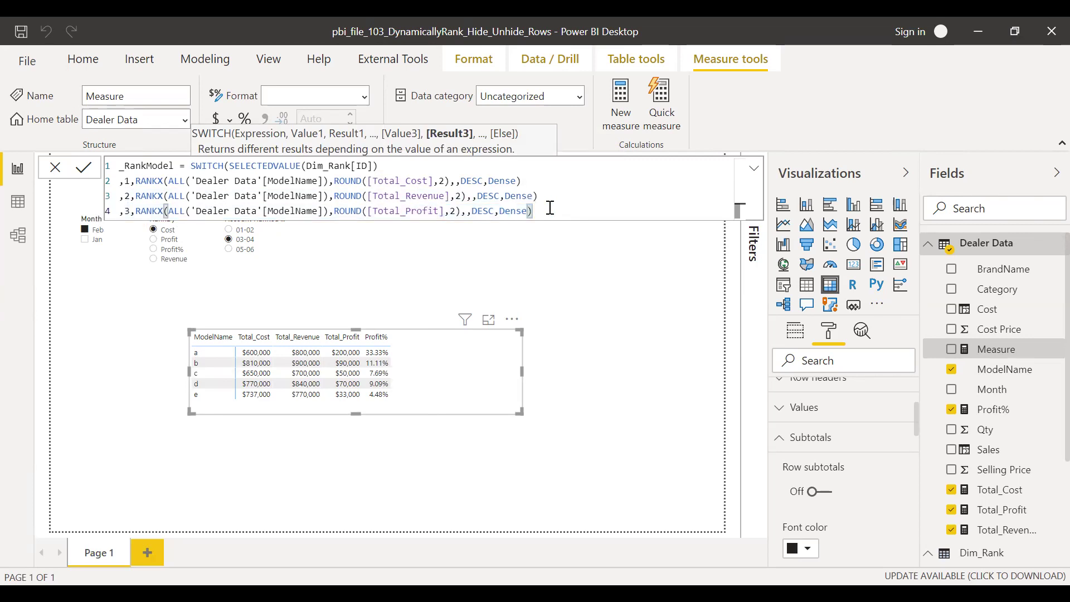
key(shift+alt+Down)
key(Home)
key(Right)
key(Right)
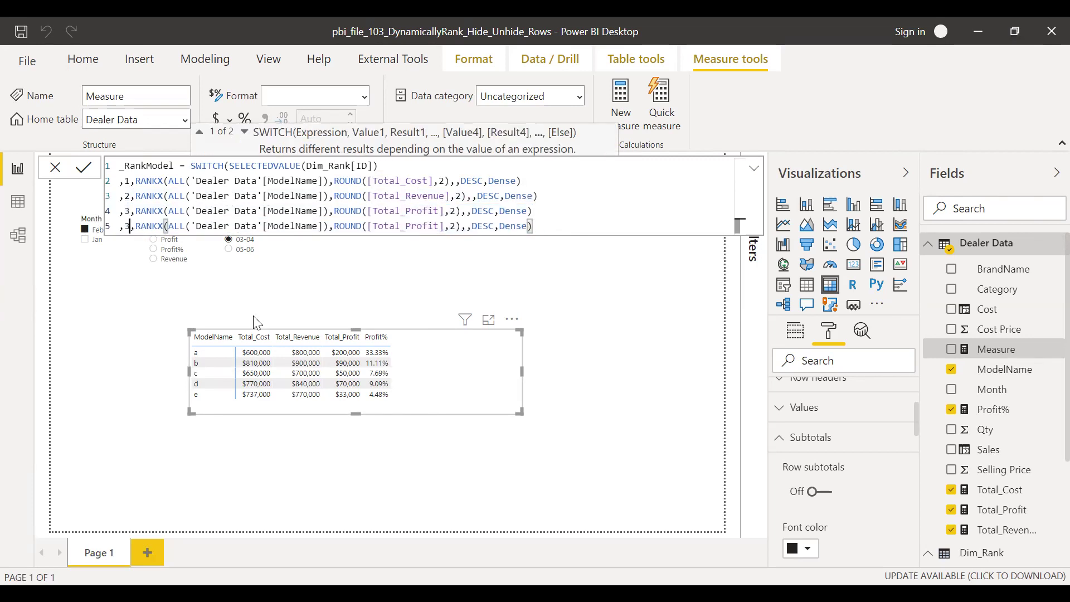
key(BackSpace)
drag(440, 226, 373, 226)
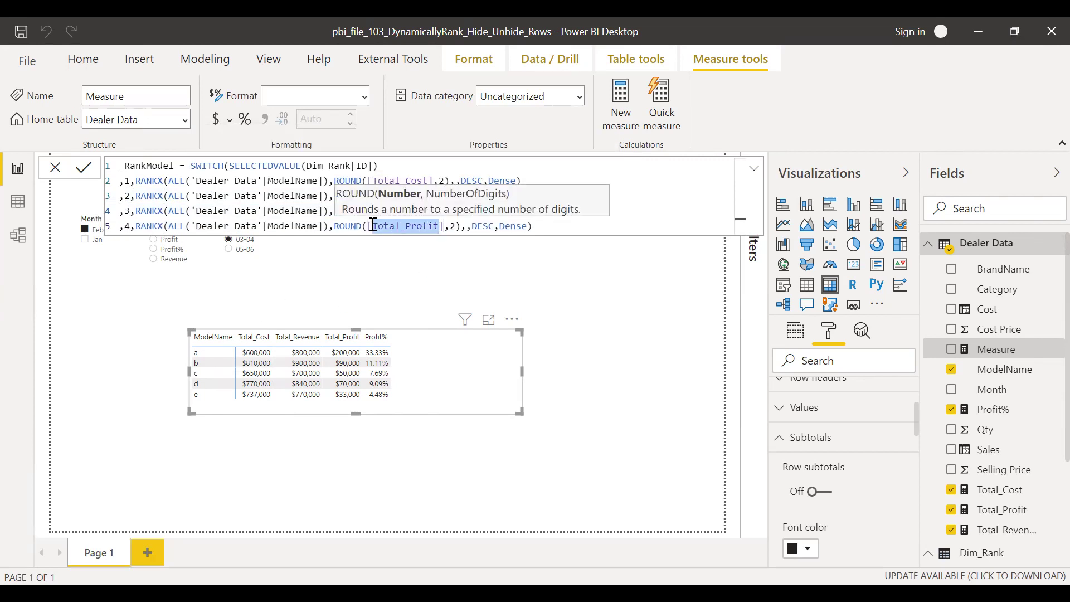
text(Pro)
key(Tab)
click(518, 223)
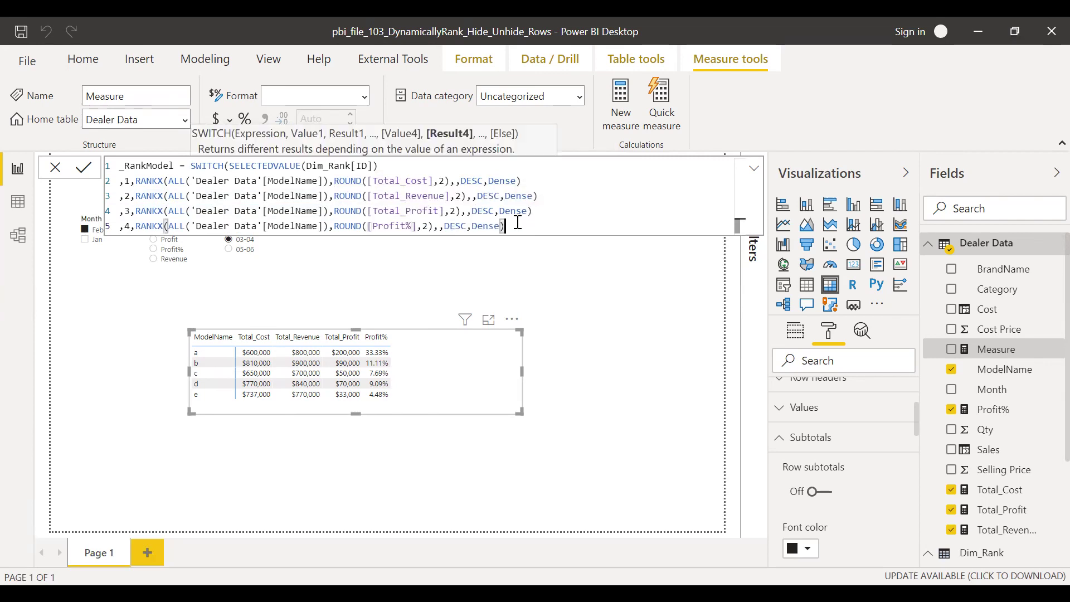
Close the SWITCH with a parenthesis and commit the _RankModel measure
text())
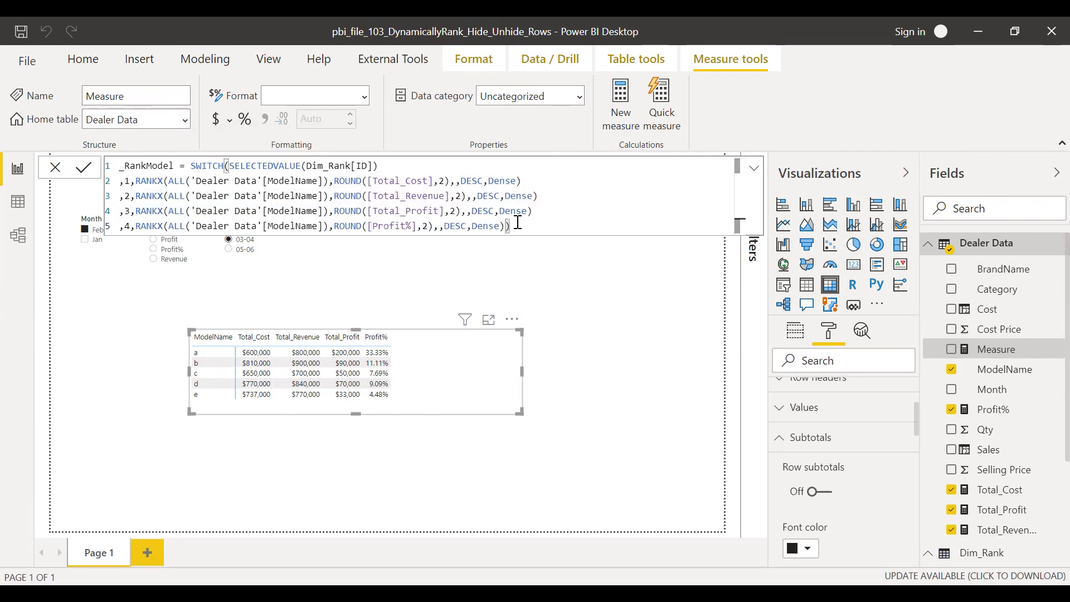
key(shift+Return)
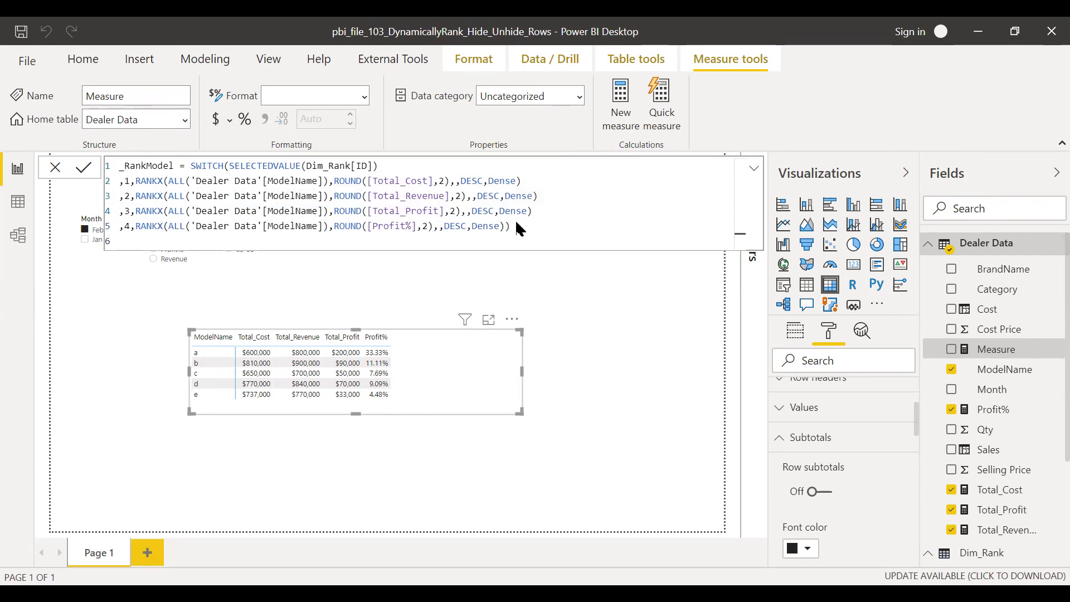
key(Return)
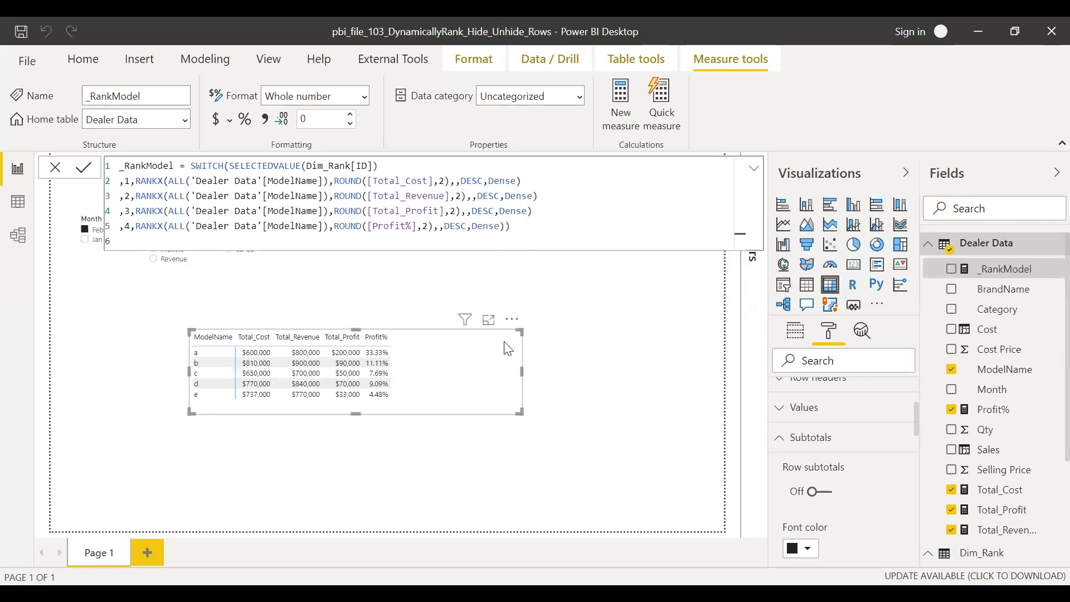
Add _RankModel as a table column, then pick Profit% in the RankBy slicer
drag(918, 413, 922, 336)
click(795, 332)
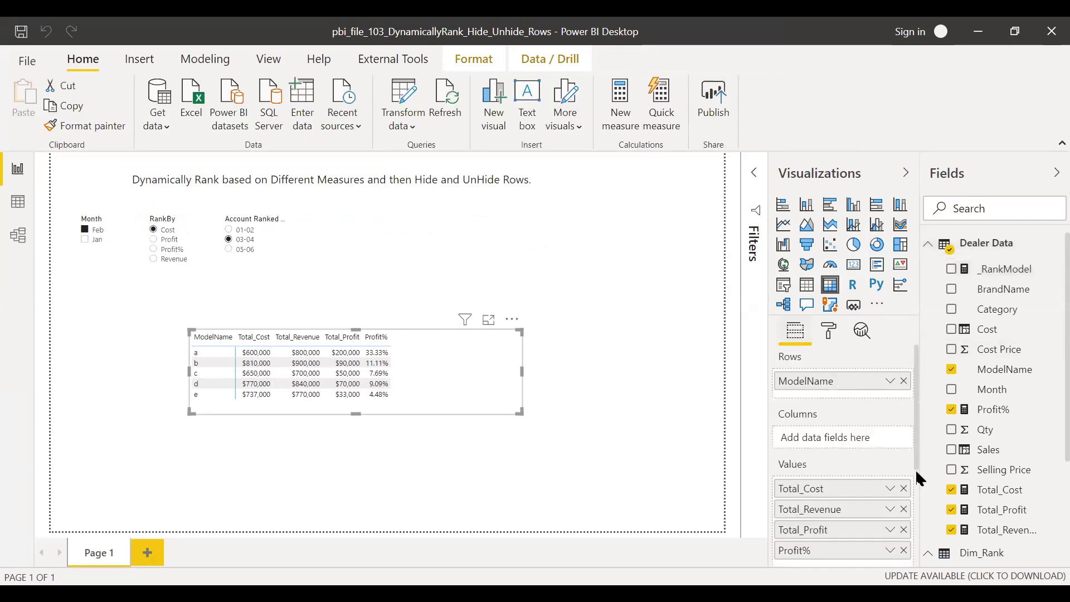
drag(915, 470, 917, 493)
drag(1006, 274, 832, 482)
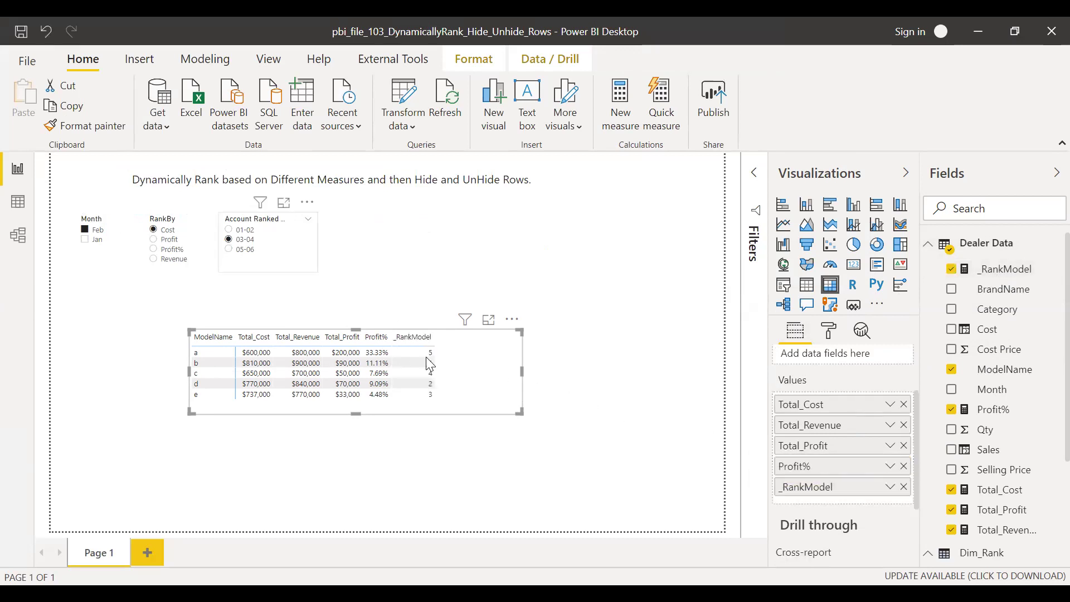
mouse_move(198, 361)
mouse_down()
mouse_move(295, 365)
mouse_move(262, 371)
mouse_up()
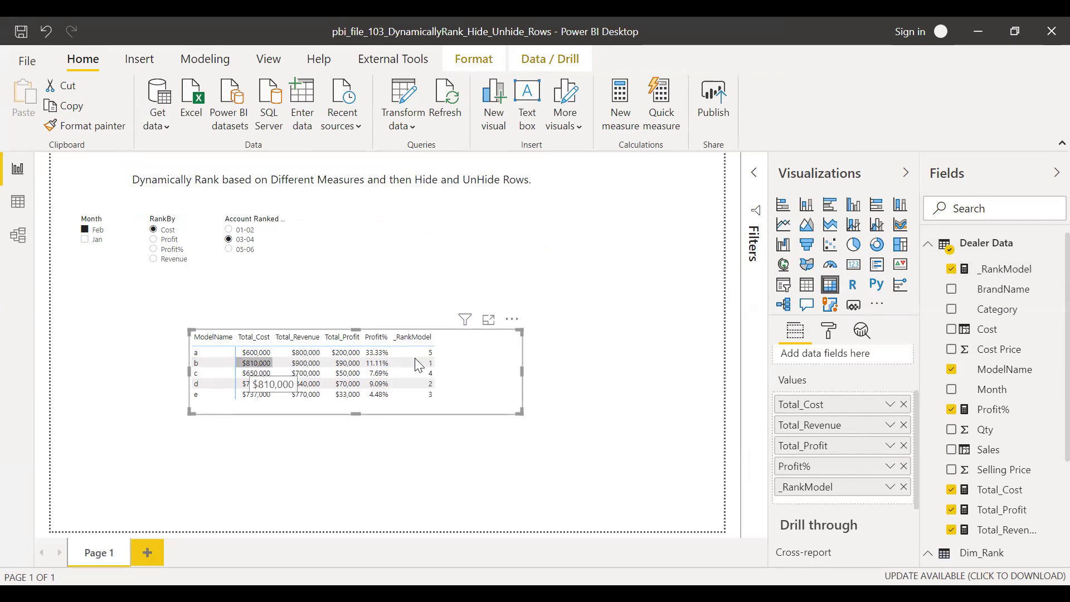
click(157, 252)
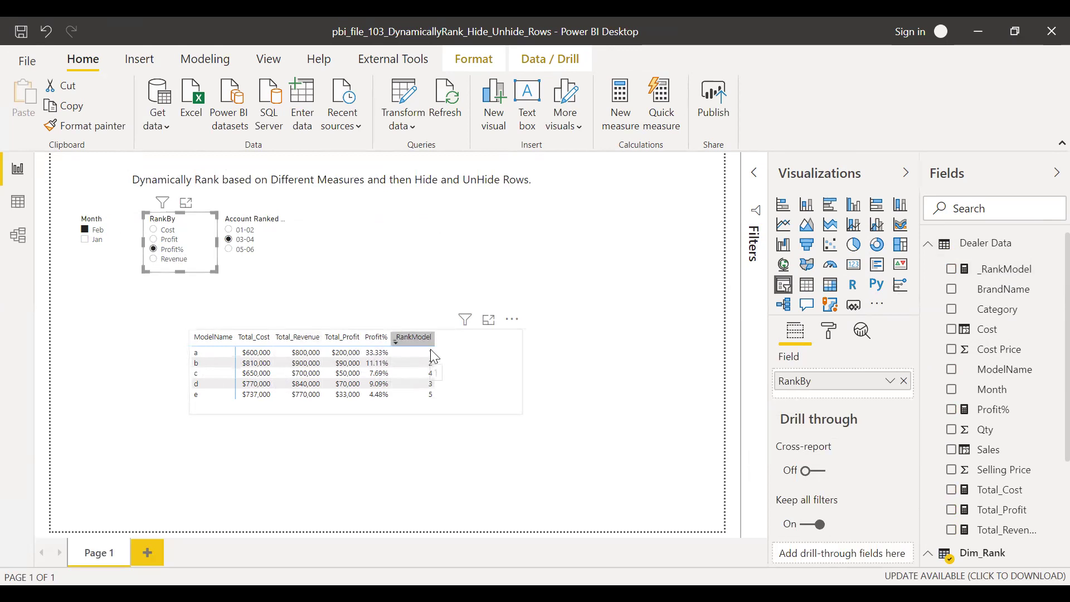
click(477, 338)
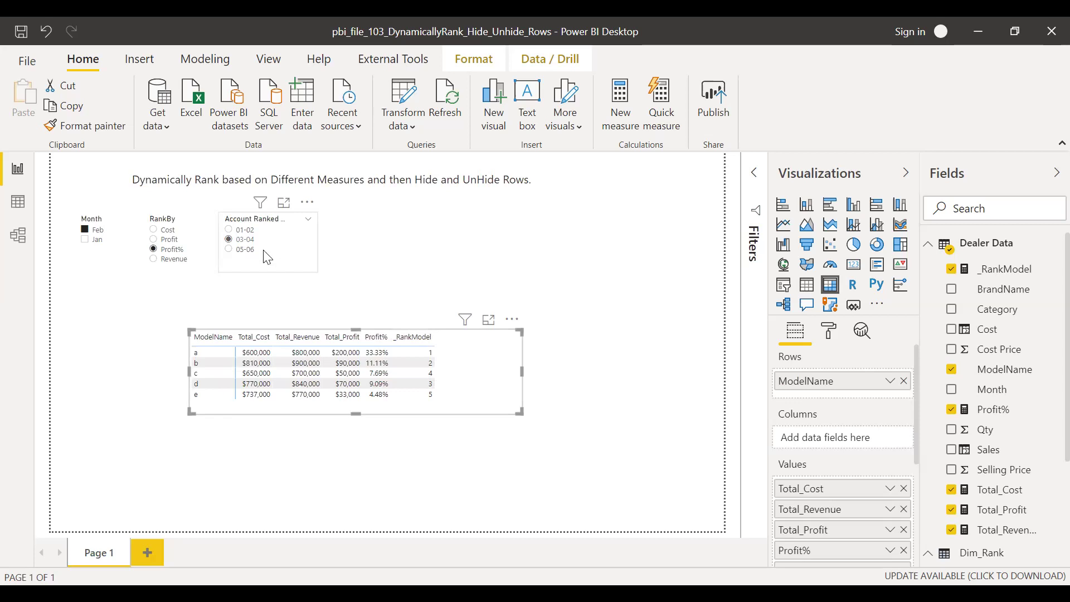
click(231, 231)
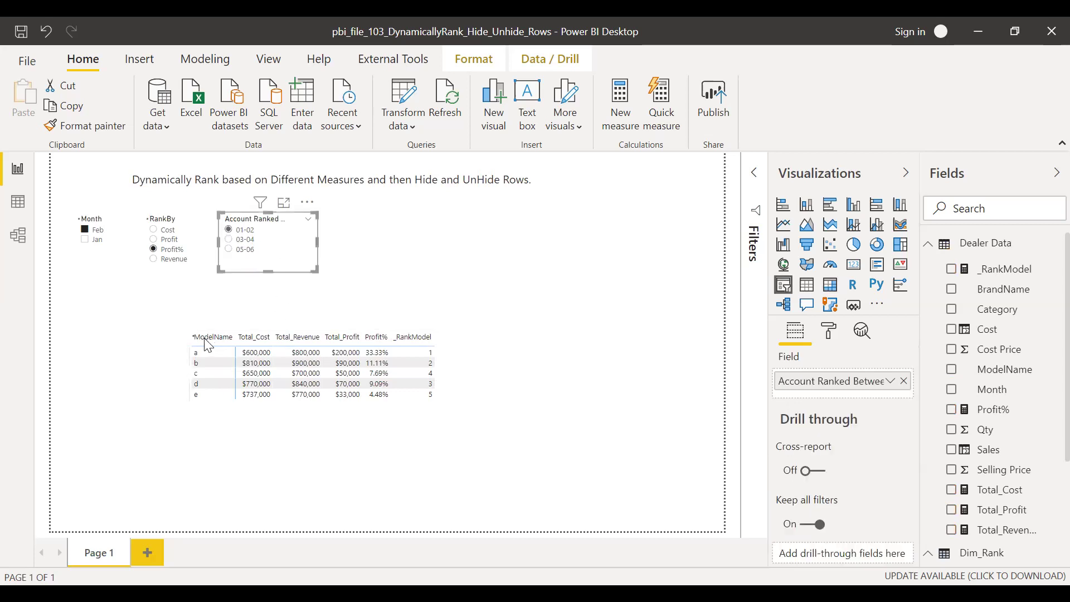
click(429, 352)
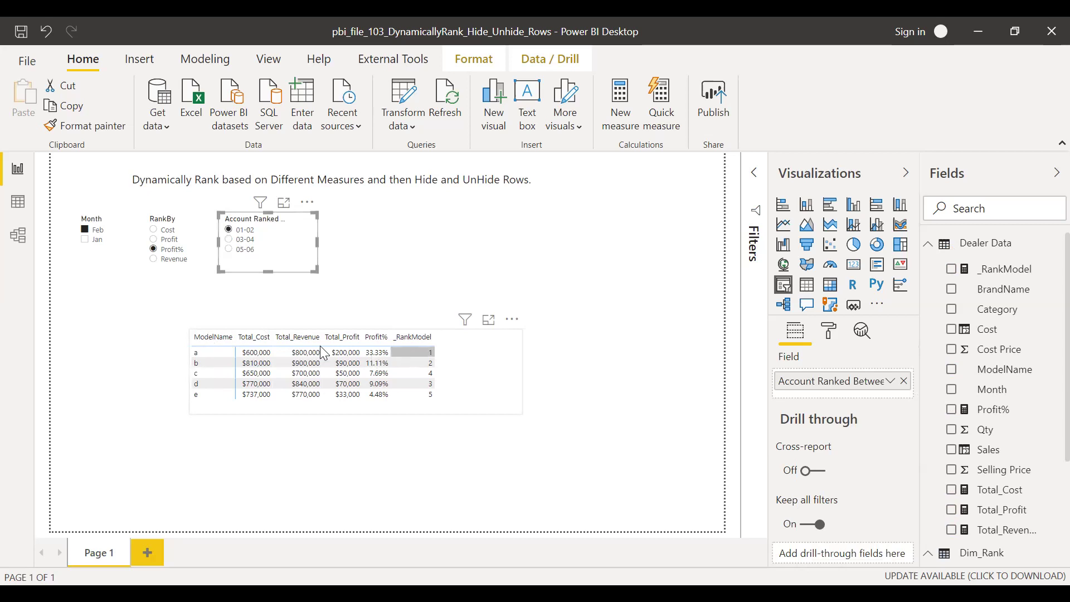
click(428, 366)
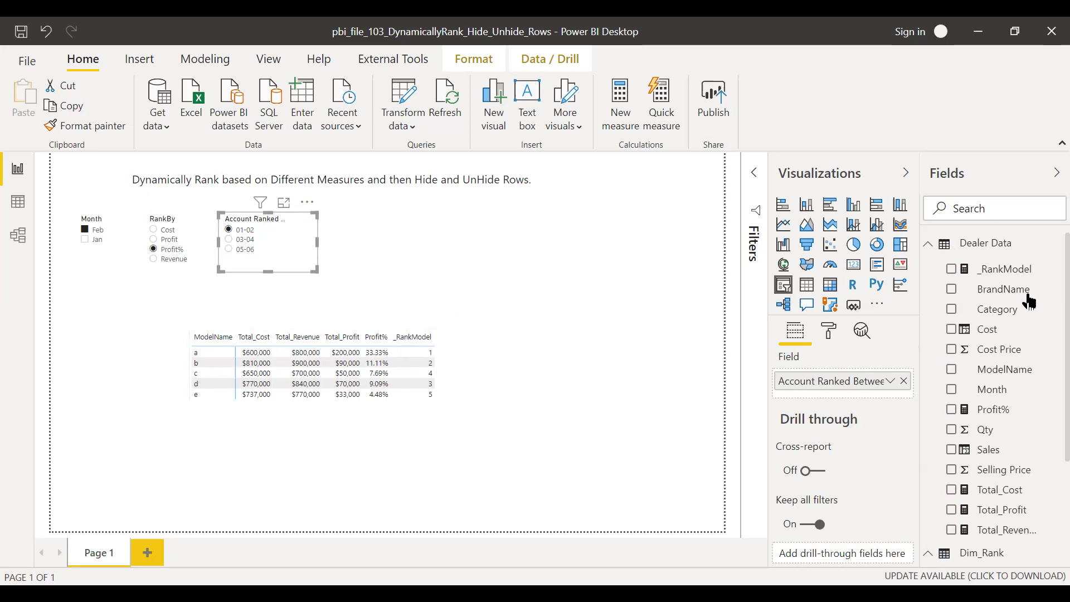
Create a new Dealer Data measure named _Show_Models
right_click(986, 251)
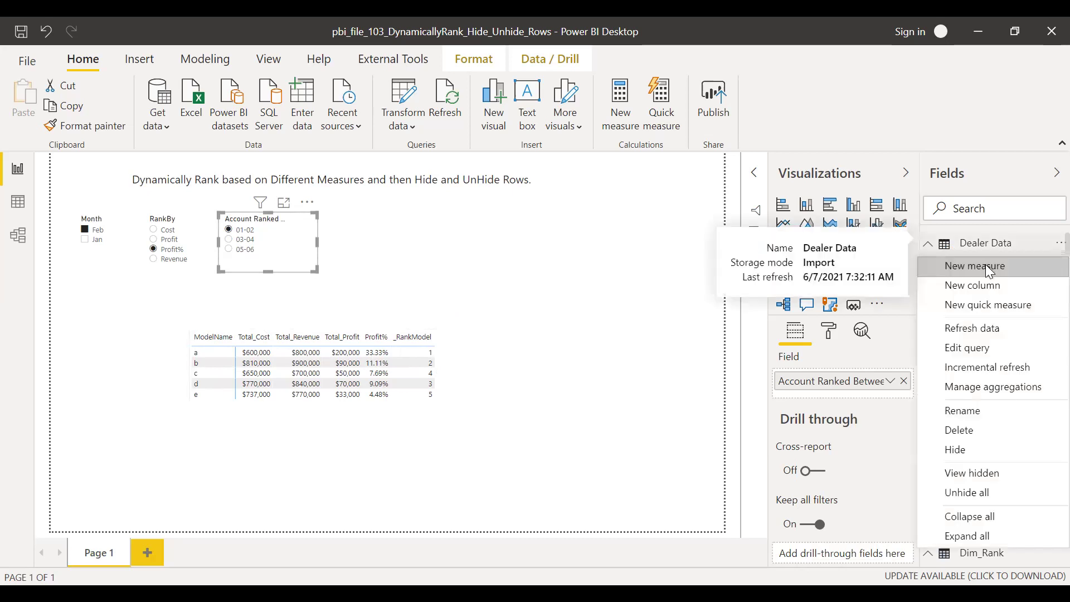
click(990, 268)
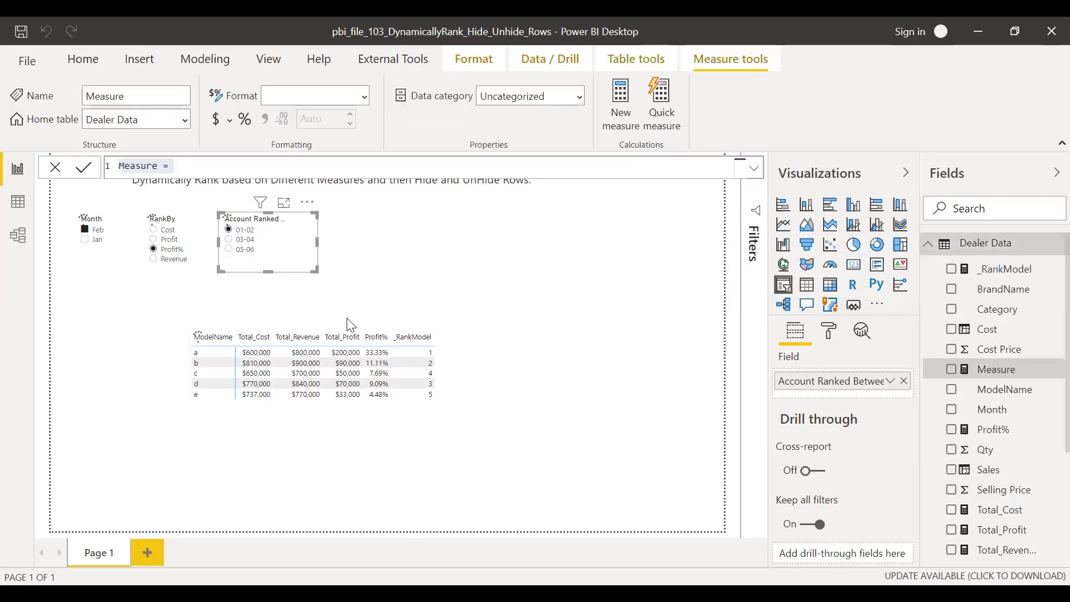
text(_sHOW)
key(BackSpace)
key(BackSpace)
key(BackSpace)
key(BackSpace)
text(Show_)
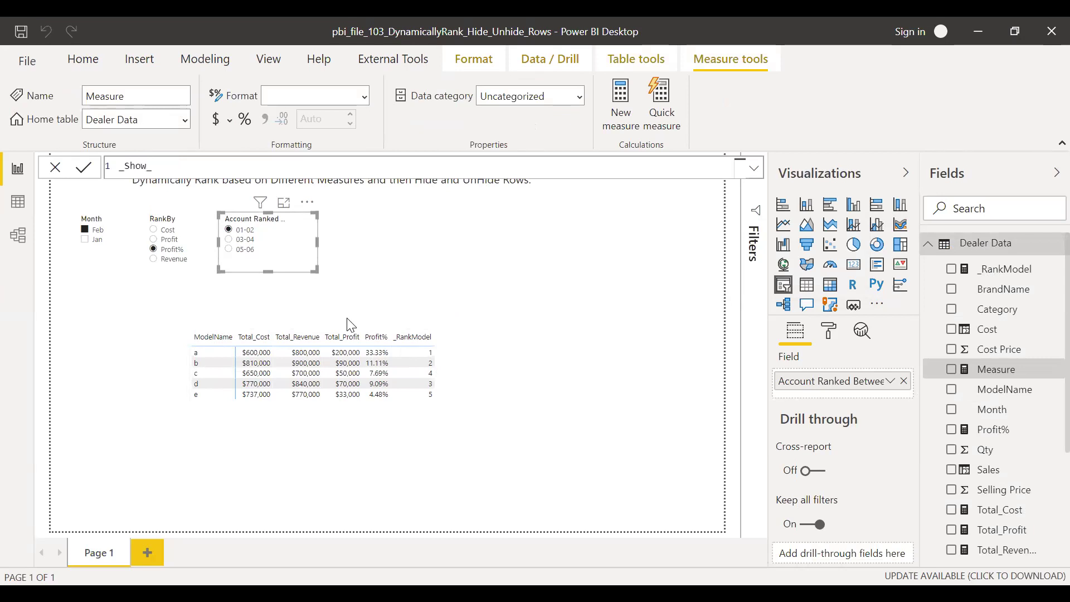
text(_Models =)
Start the formula as IF(AND([_RankModel]
text(i)
key(Tab)
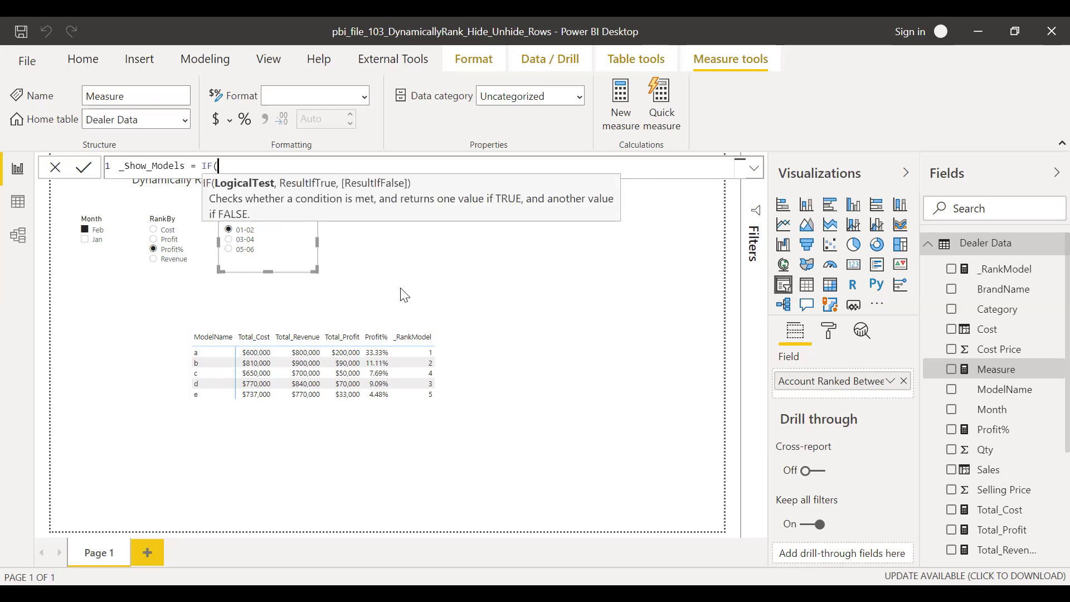
text(AND(sel)
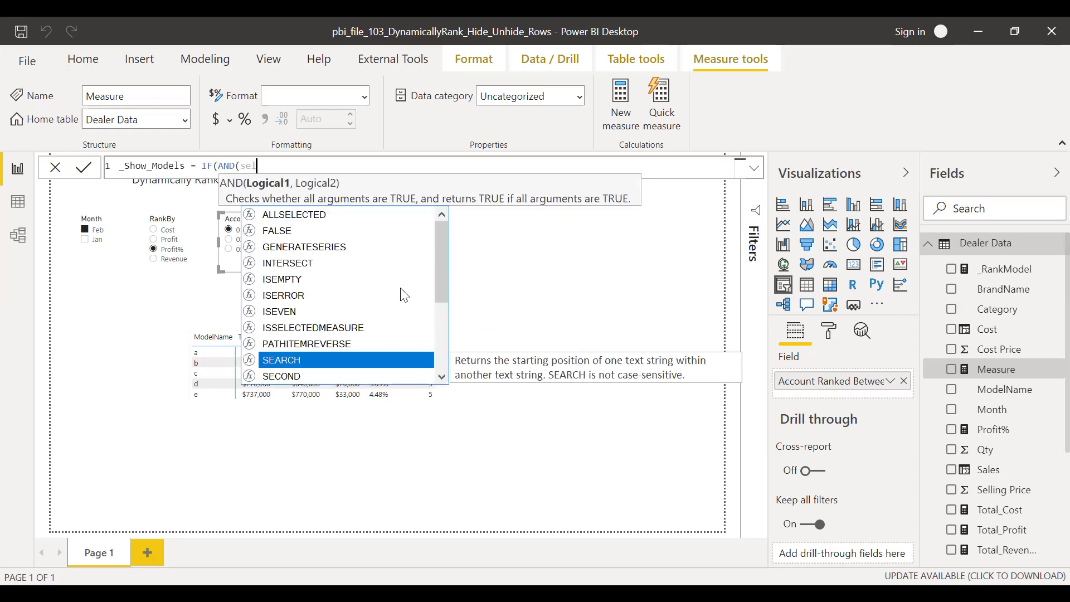
text(e)
key(Down)
key(Down)
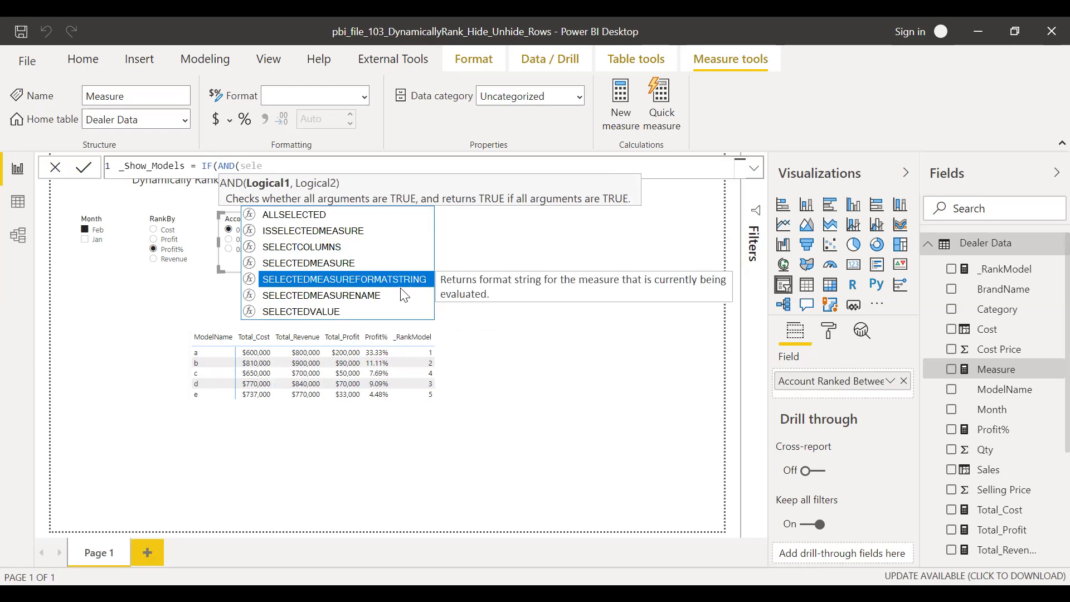
key(Down)
key(Down)
key(Tab)
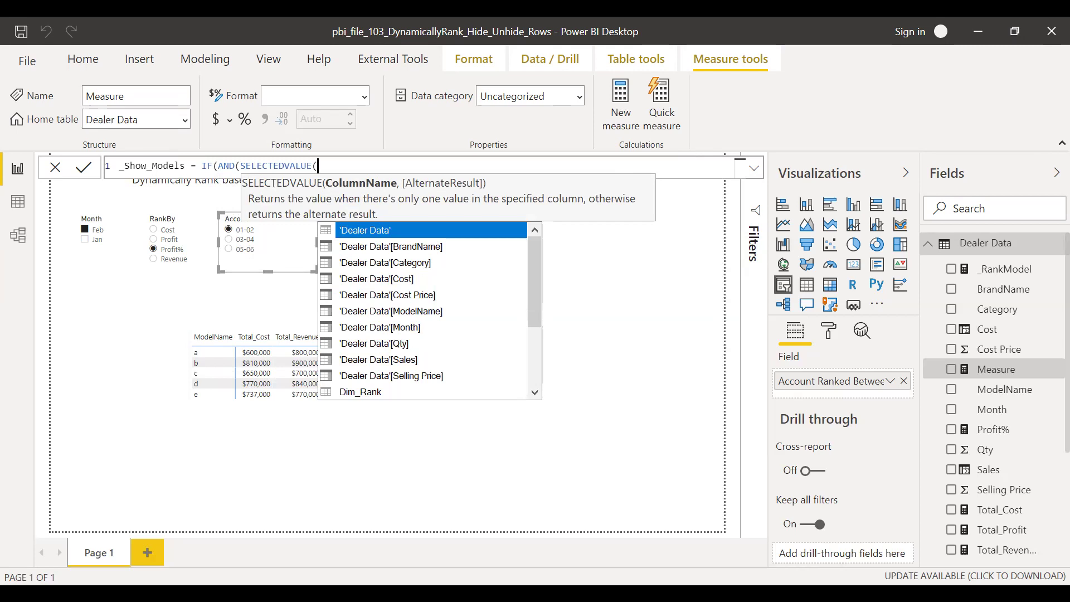
key(Escape)
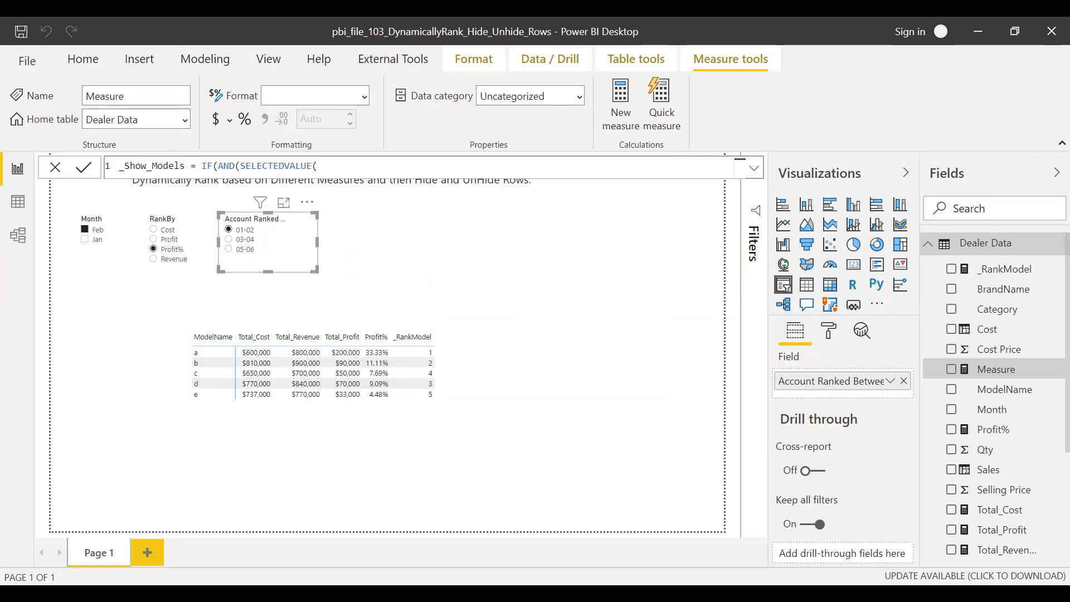
click(929, 246)
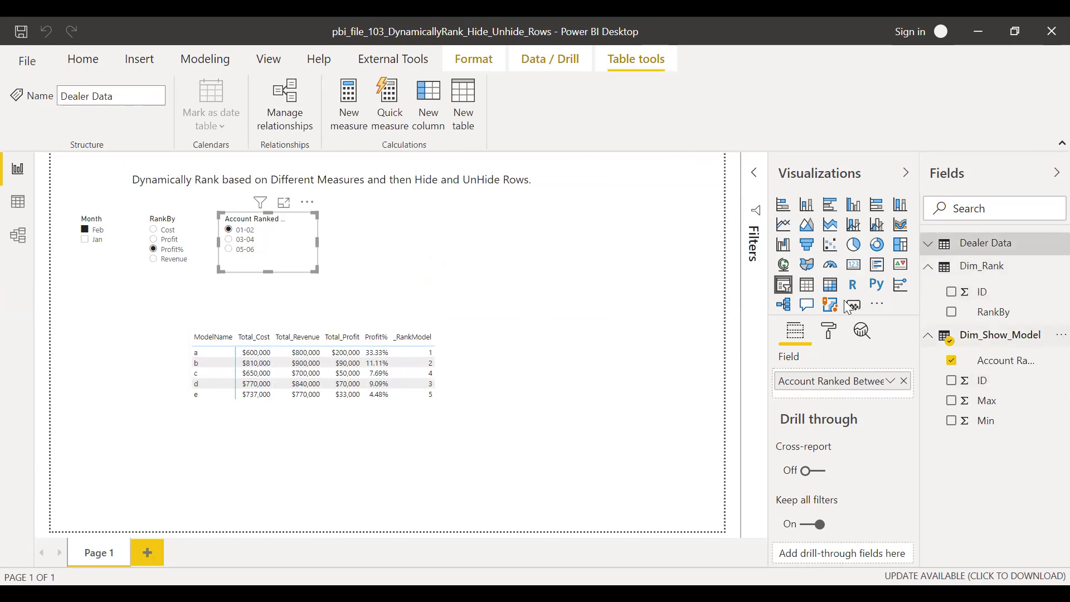
click(929, 252)
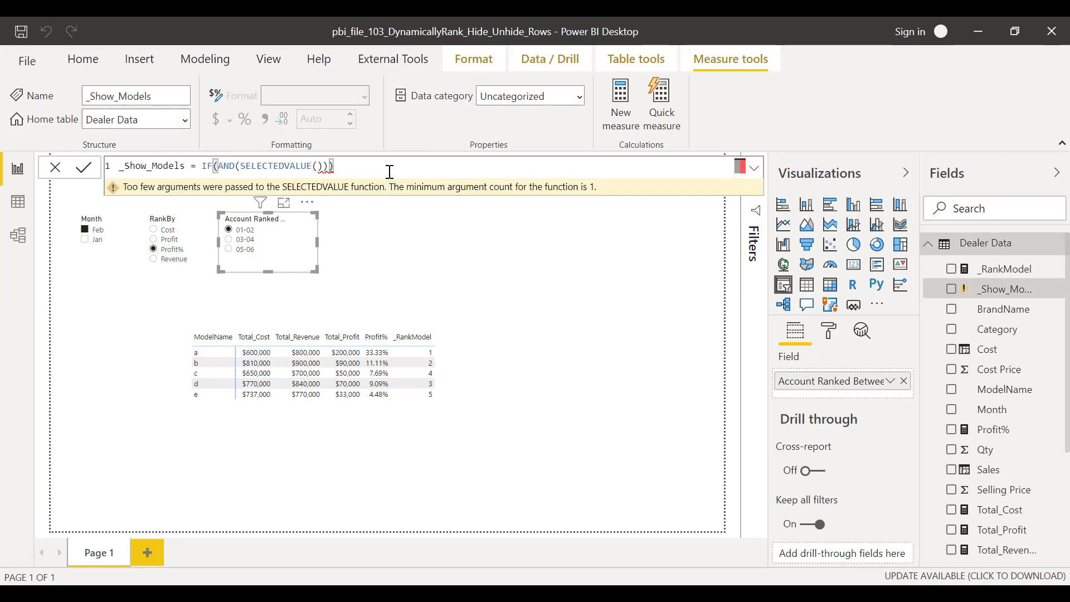
key(BackSpace)
key(BackSpace)
key(BackSpace)
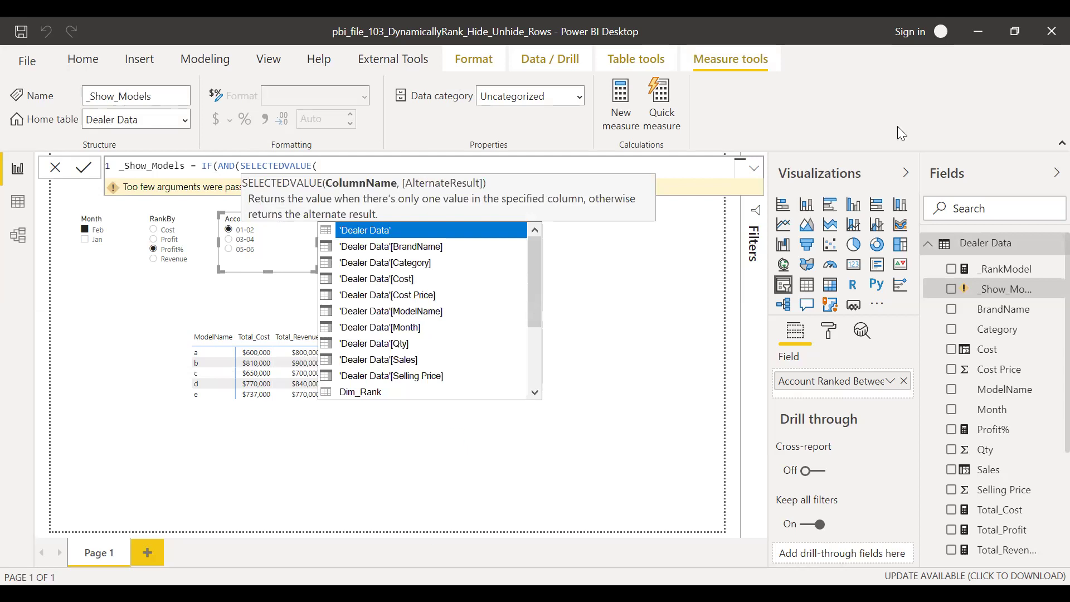
key(BackSpace)
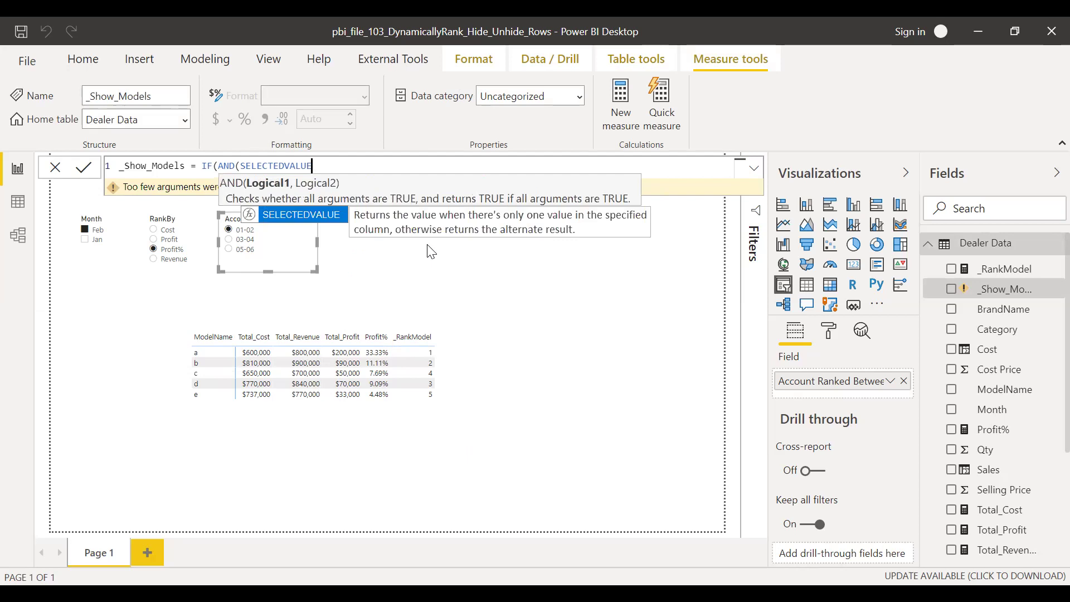
key(BackSpace)
key(BackSpace)
key(BackSpace)
key(BackSpace)
key(BackSpace)
key(BackSpace)
key(BackSpace)
key(BackSpace)
key(BackSpace)
key(BackSpace)
key(BackSpace)
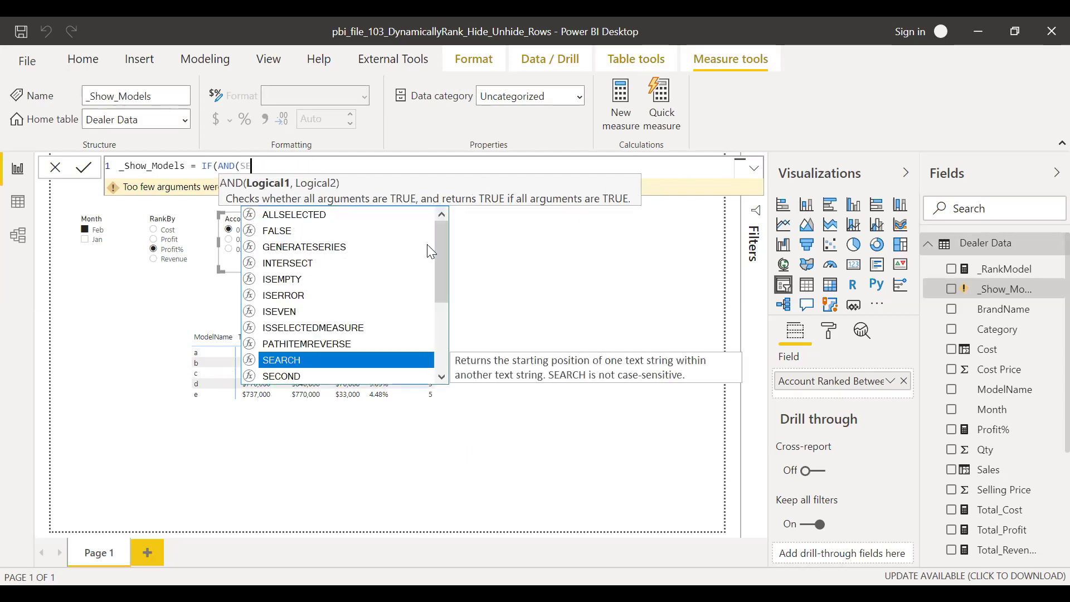
key(BackSpace)
key(BackSpace)
text(rank)
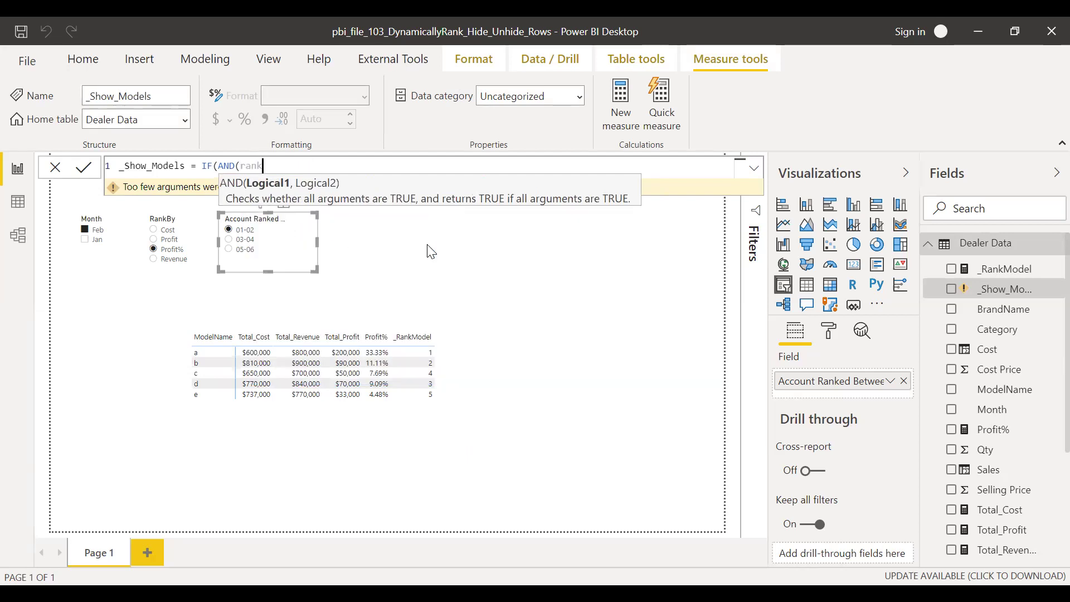
key(Down)
key(Down)
key(Tab)
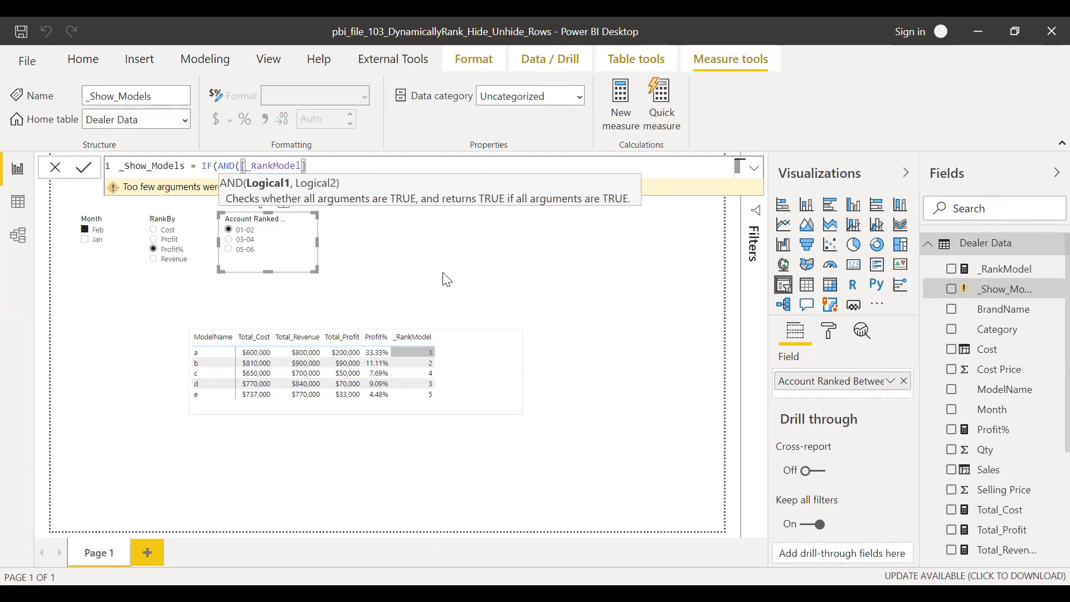
Add the lower bound >= SELECTEDVALUE(Dim_Show_Model[Min]) and a second [_RankModel] condition
text(>= s)
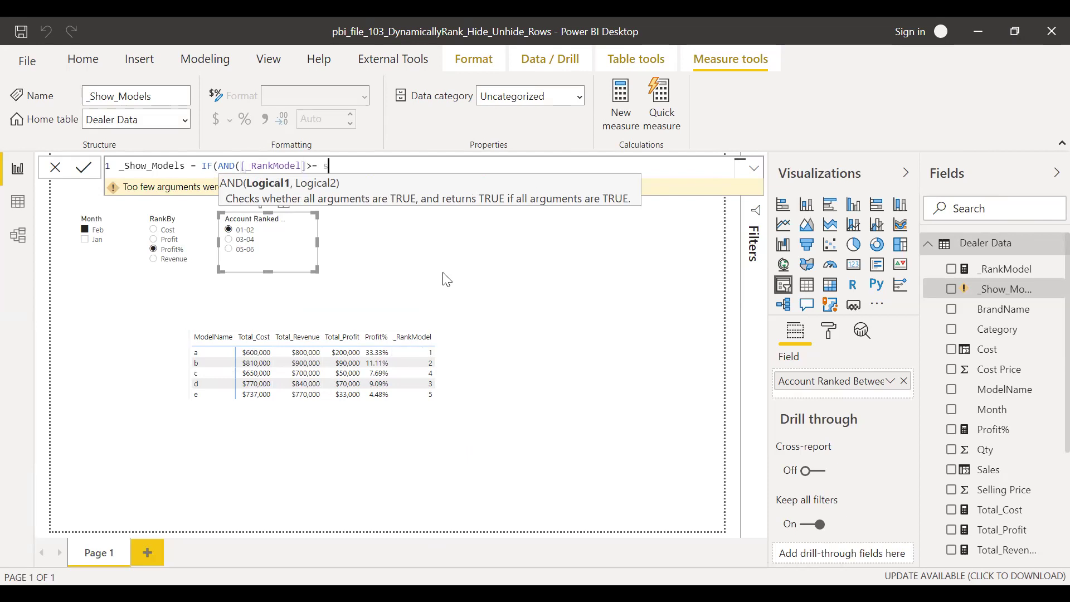
text(ele)
key(Down)
key(Down)
key(Down)
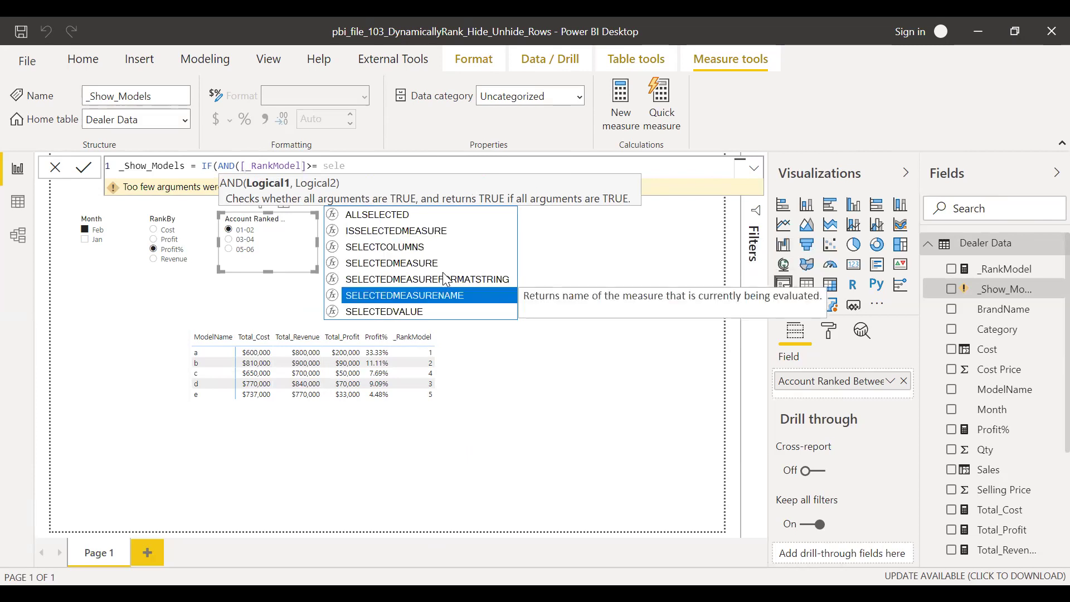
key(Down)
key(Tab)
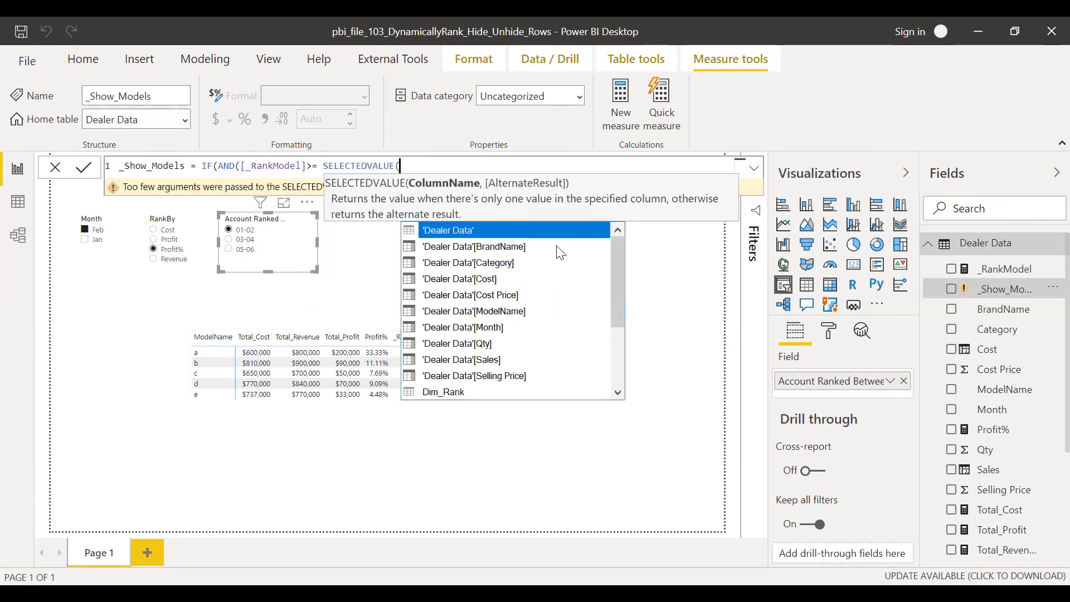
text(min)
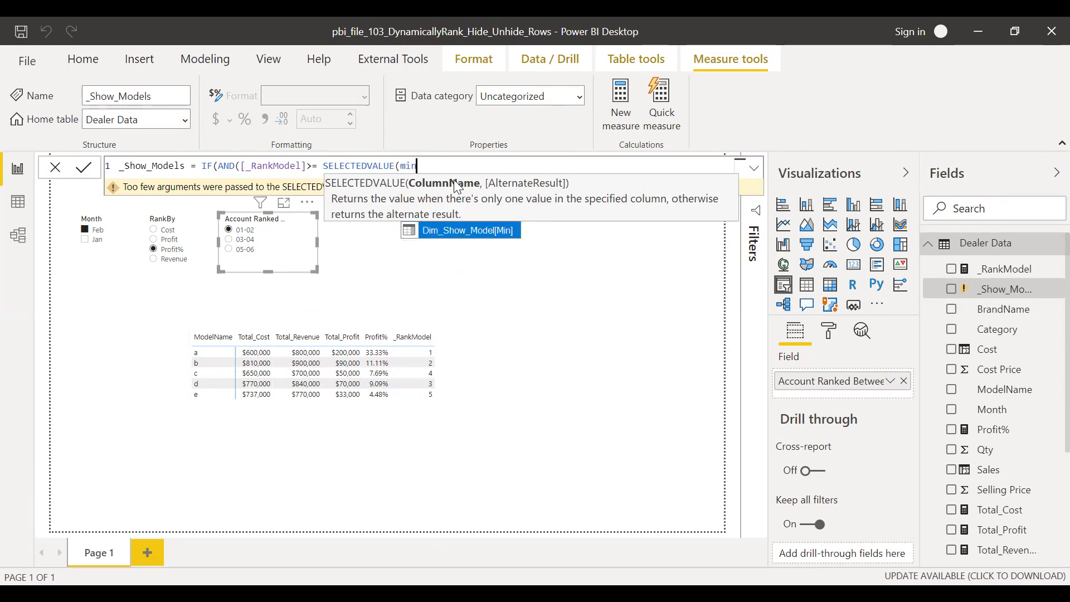
key(Tab)
text())
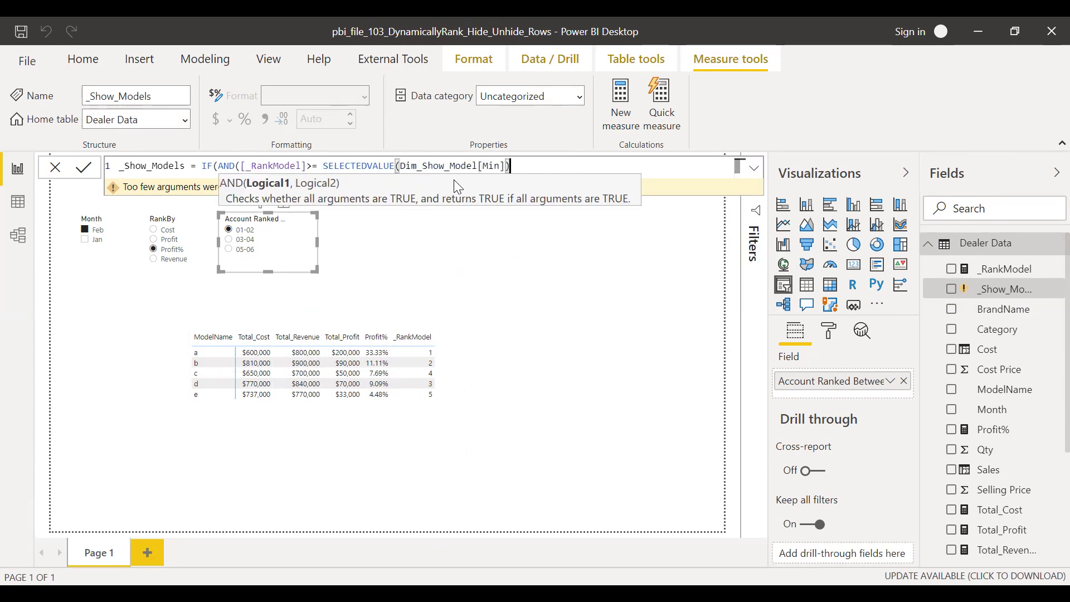
text(,rank)
key(Down)
key(Down)
key(Tab)
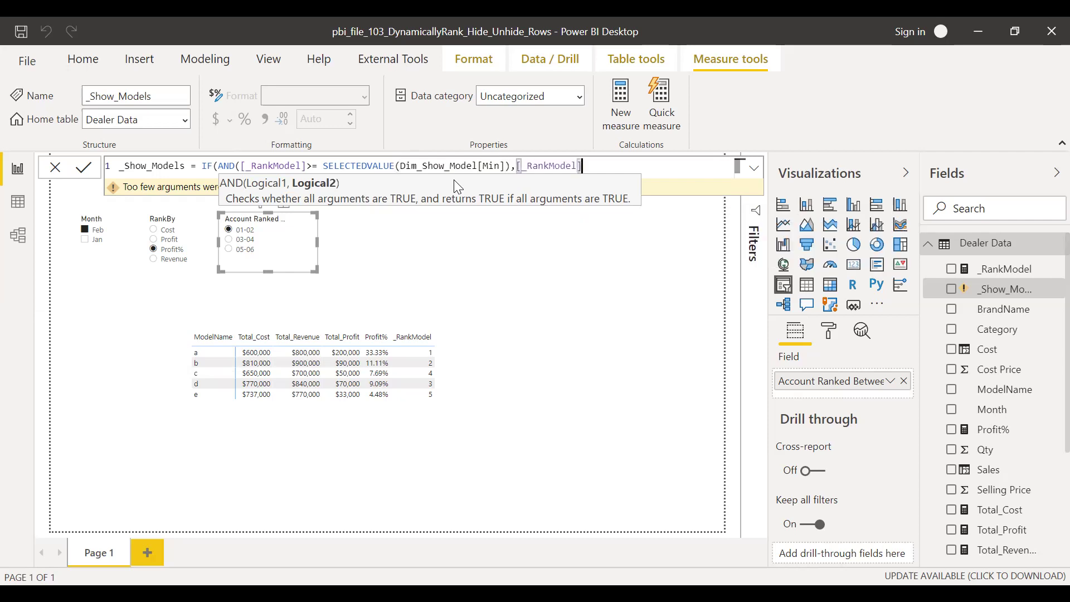
Add the upper bound <= SELECTEDVALUE(Dim_Show_Model[Max]), finish with ,1,0), and commit
text(<= max)
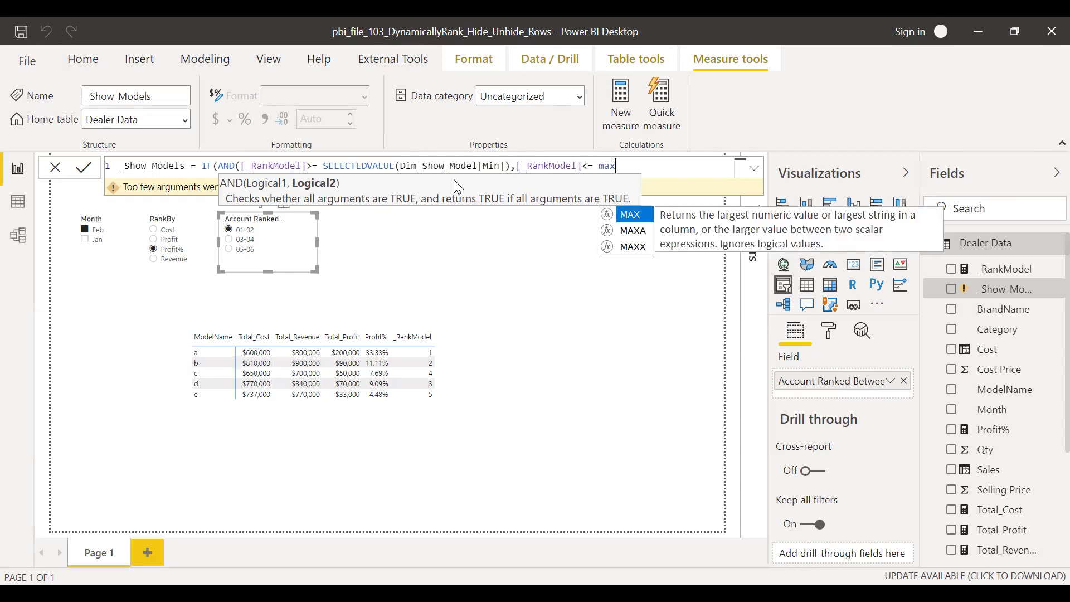
key(Tab)
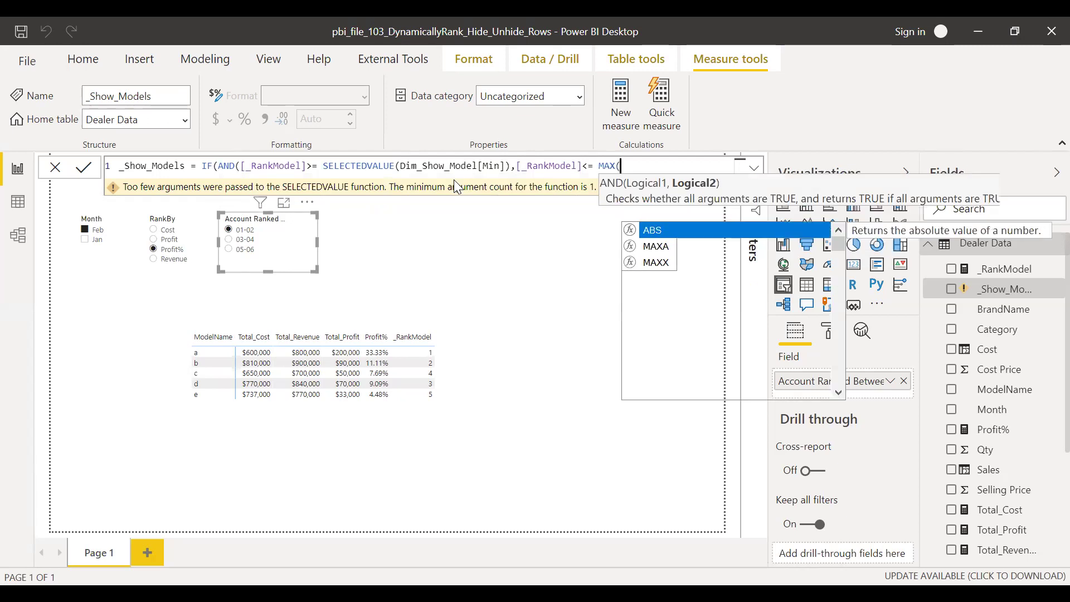
key(BackSpace)
key(BackSpace)
key(BackSpace)
key(BackSpace)
text(max)
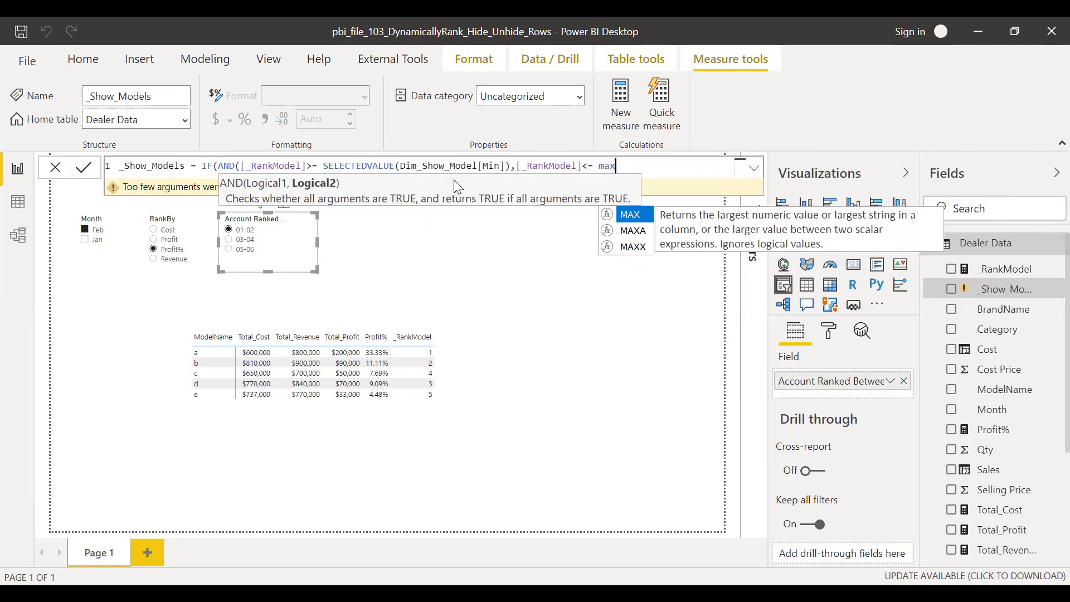
key(BackSpace)
key(BackSpace)
key(BackSpace)
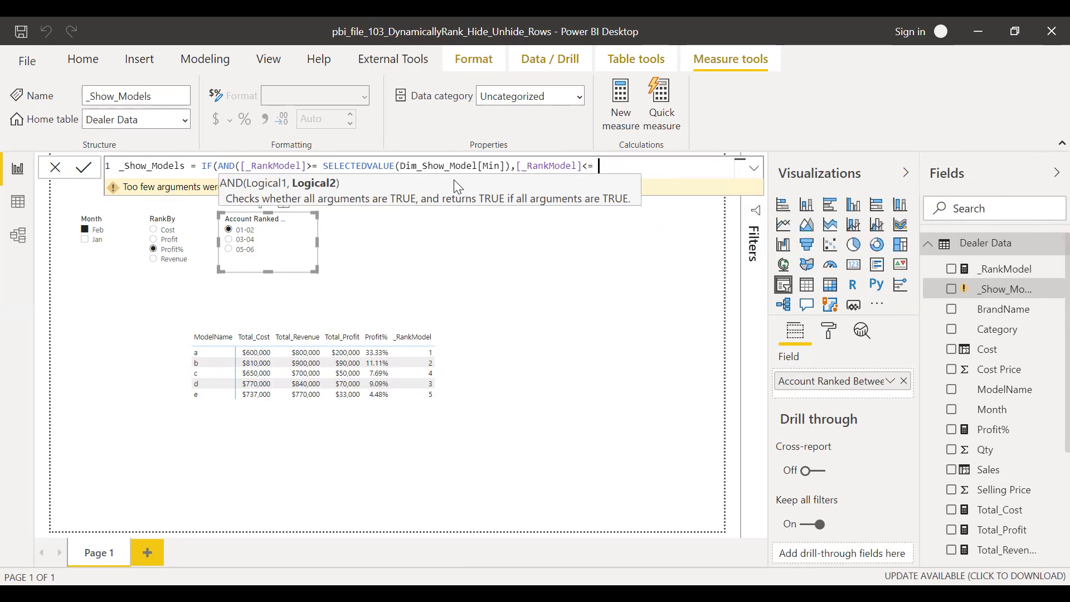
text(sele)
key(Down)
key(Down)
key(Down)
key(Down)
key(Tab)
text(max)
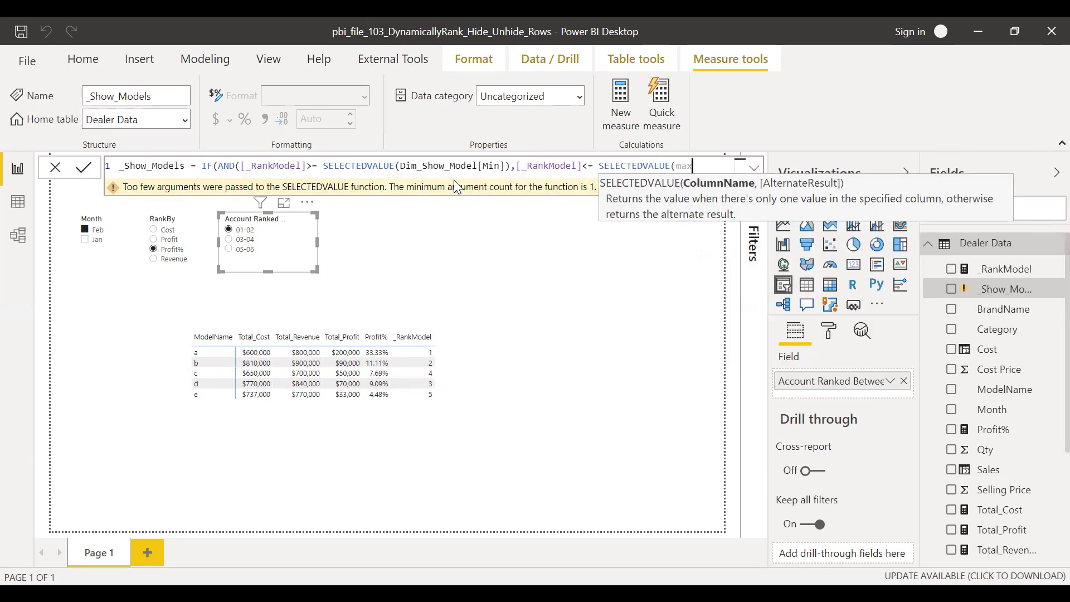
key(Tab)
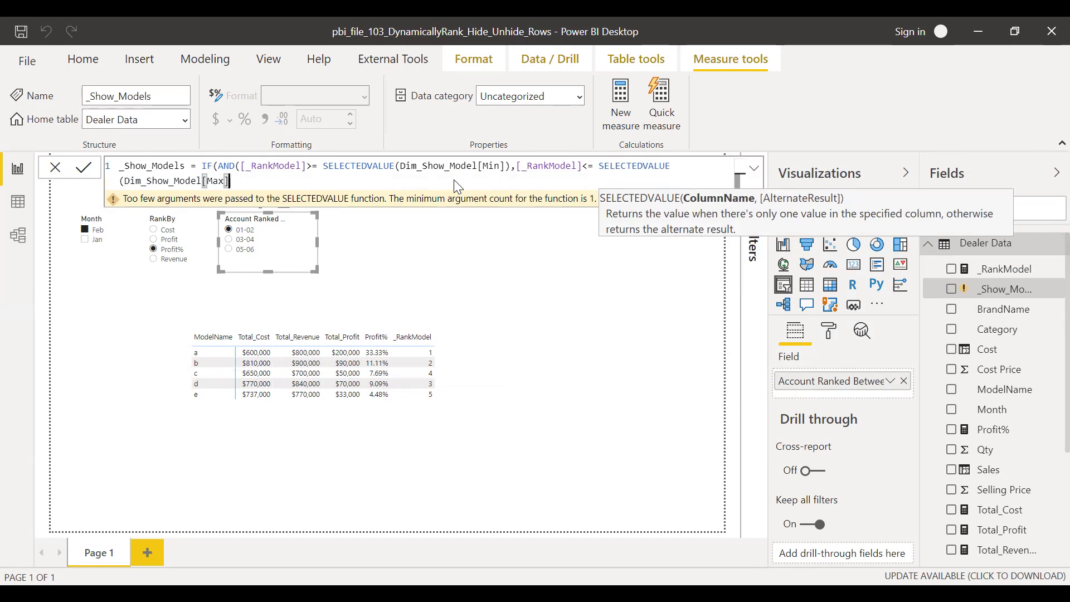
text())
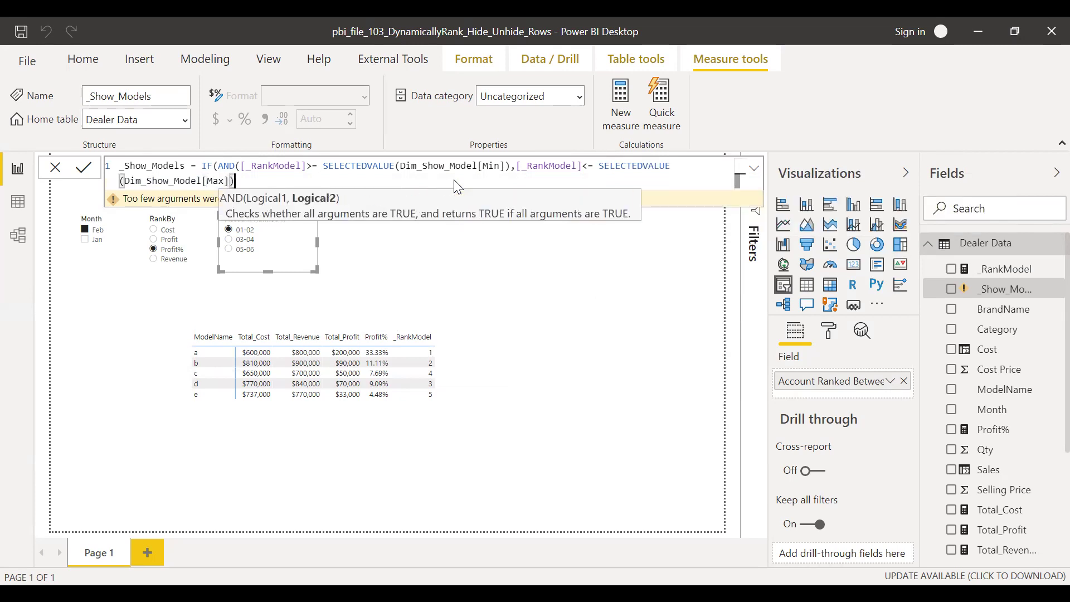
text())
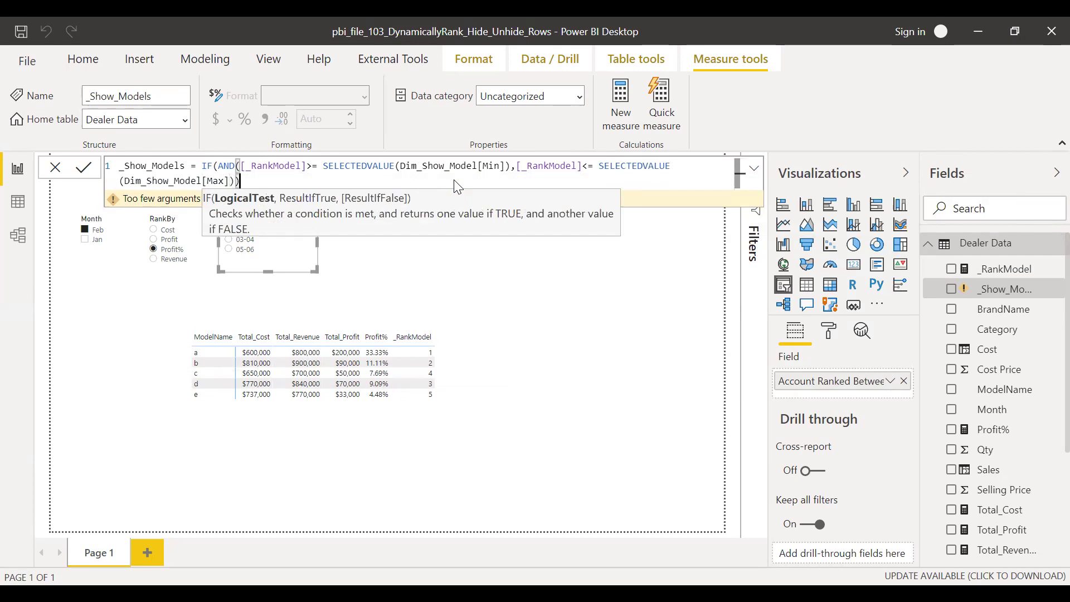
text(,1)
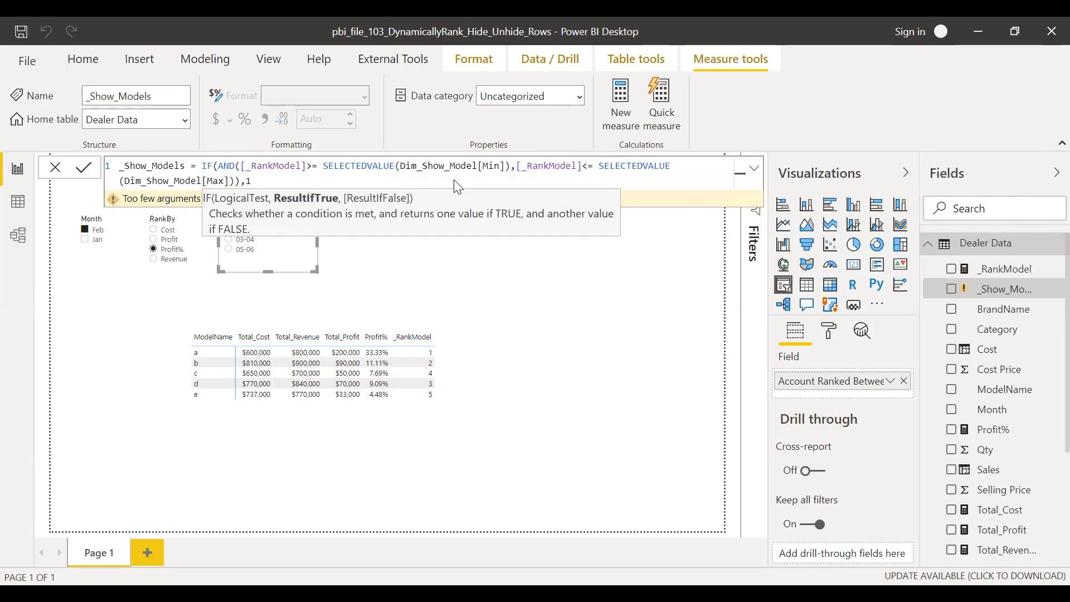
text(,0))
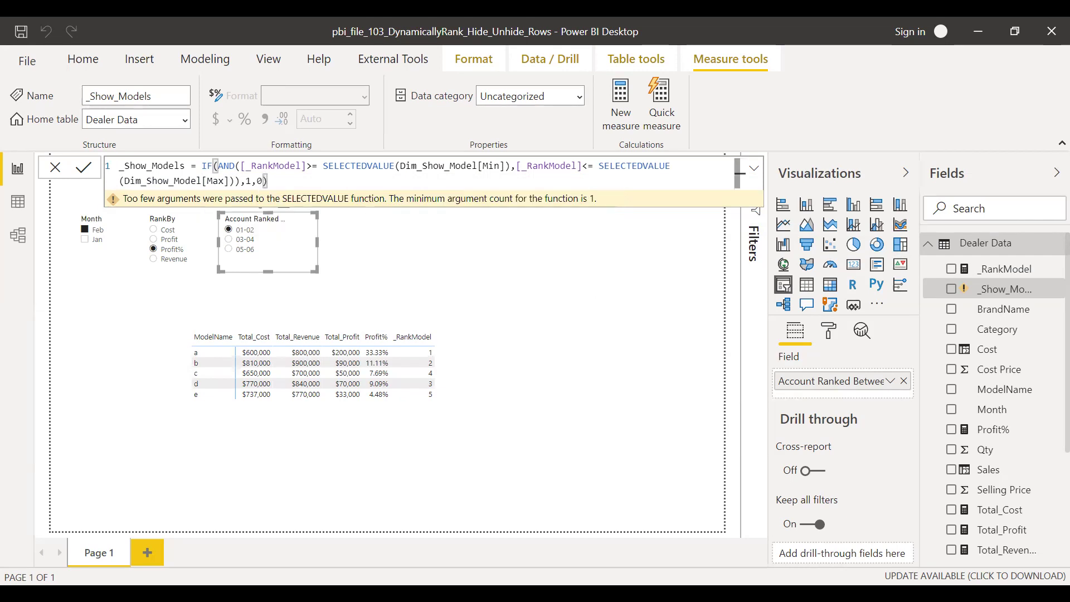
key(Return)
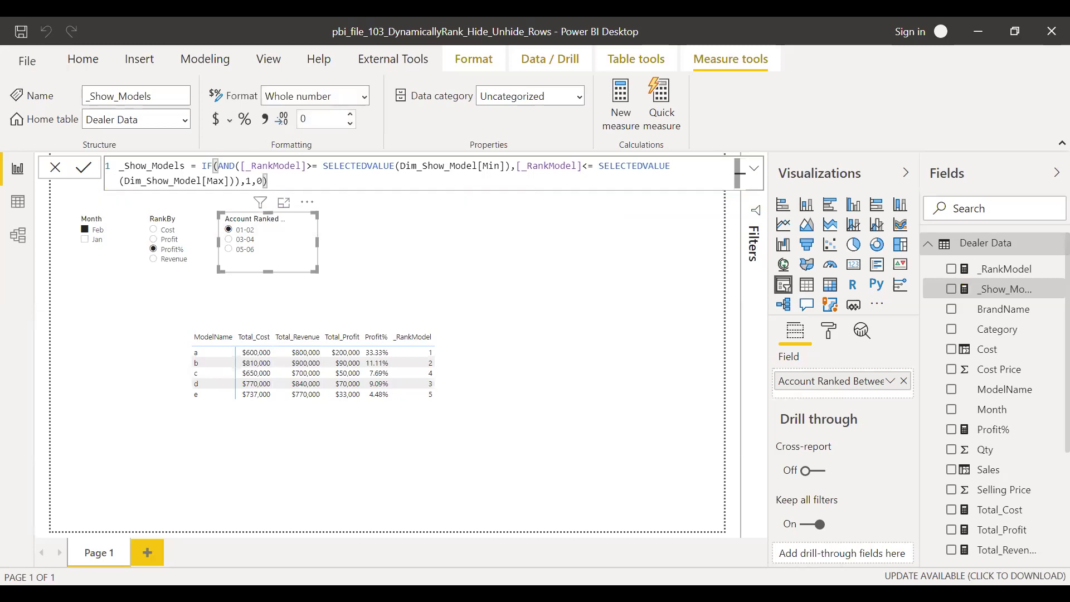
Add _Show_Models as a column in the model table
click(480, 342)
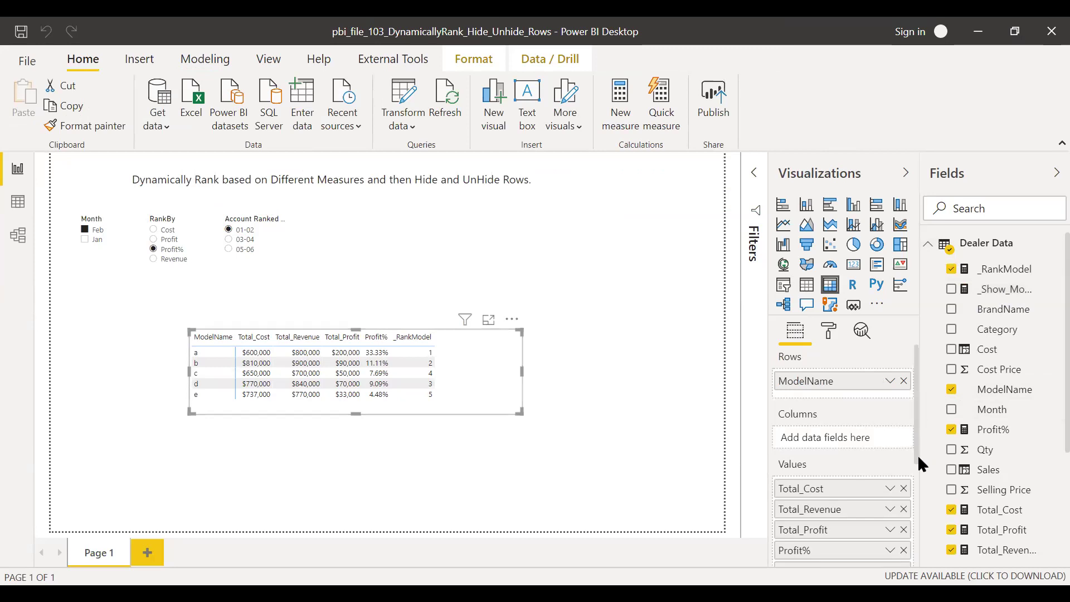
scroll(917, 455, down, 2)
drag(999, 299, 857, 478)
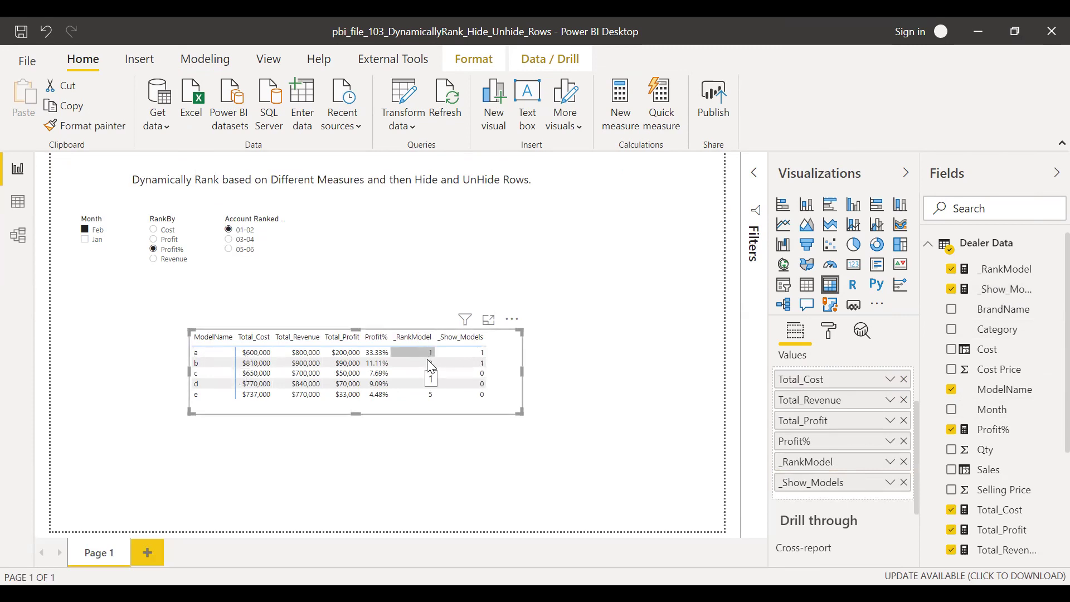
Test the flags by choosing 03-04, 05-06, then 01-02 in Account Ranked
click(231, 244)
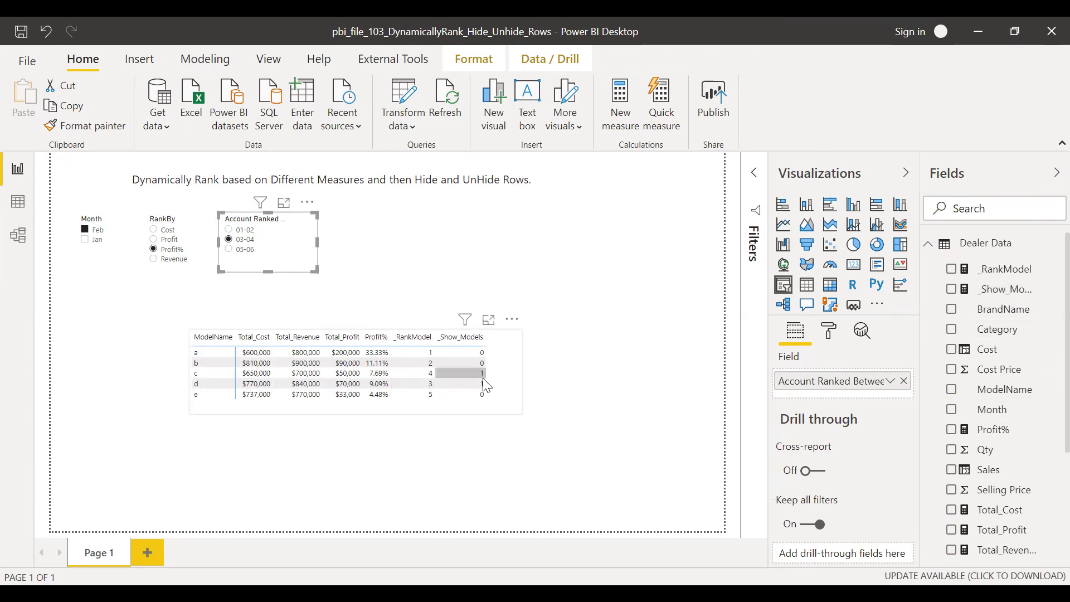
click(232, 252)
click(228, 230)
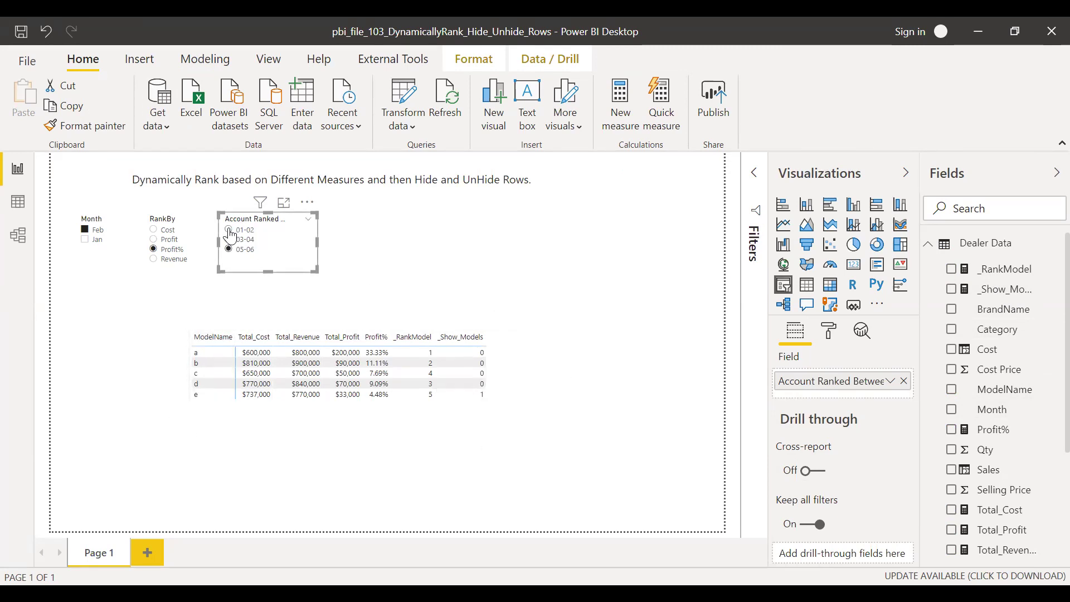
click(505, 341)
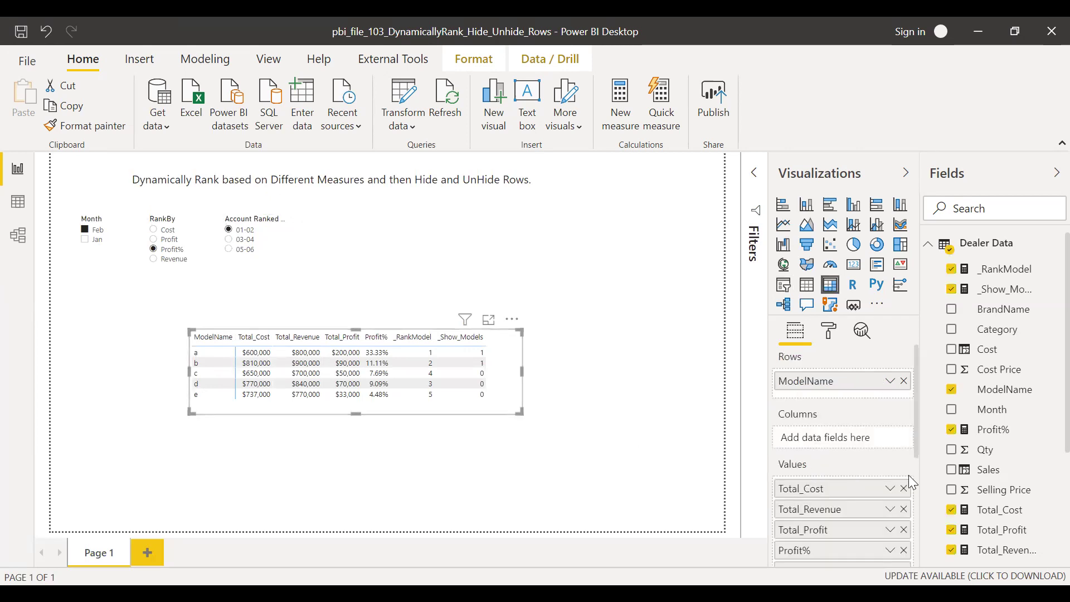
click(753, 175)
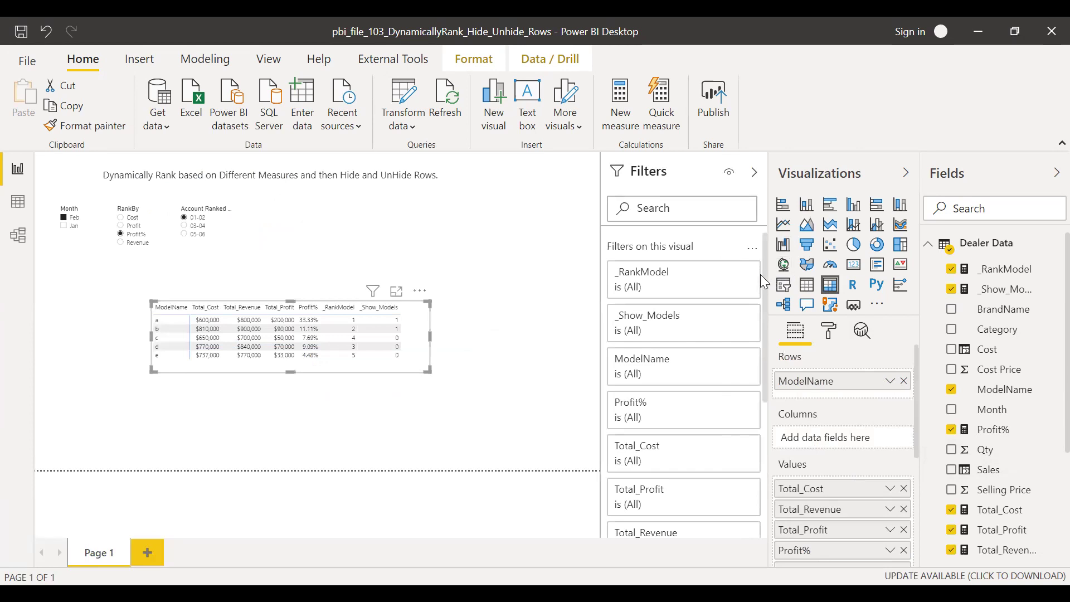
Remove _Show_Models from the table's Values and drop it into Filters on this visual
drag(763, 277, 770, 390)
drag(667, 385, 669, 385)
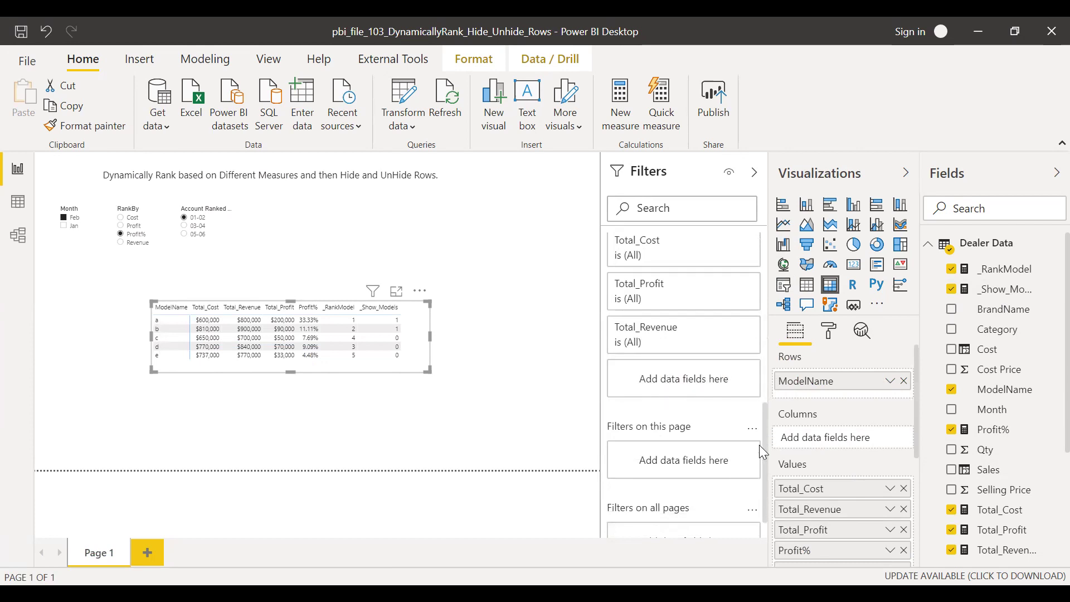
scroll(764, 451, up, 1)
drag(1008, 290, 690, 420)
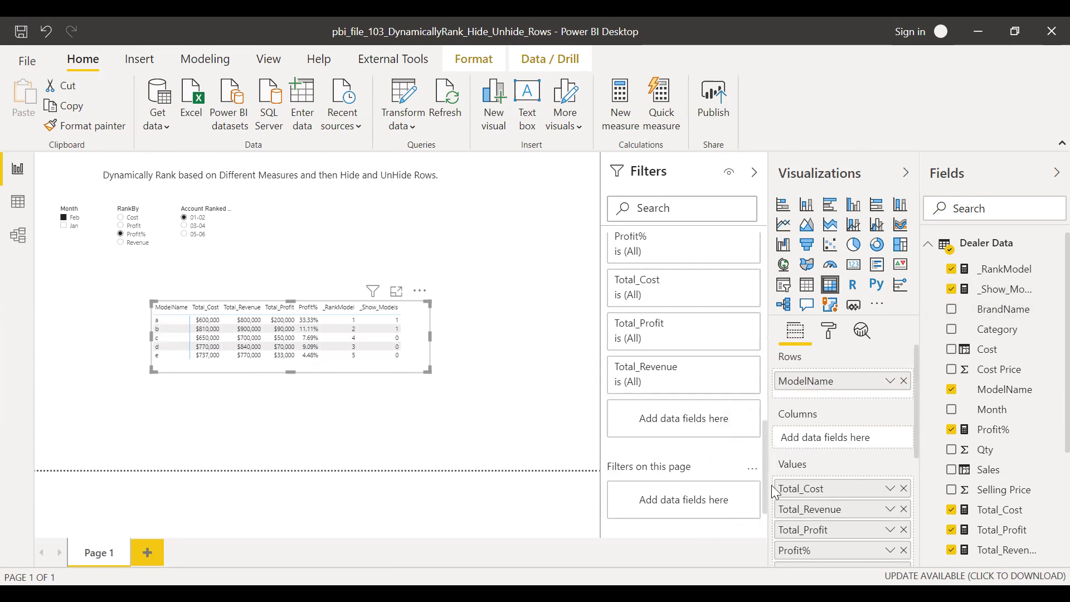
drag(919, 437, 915, 477)
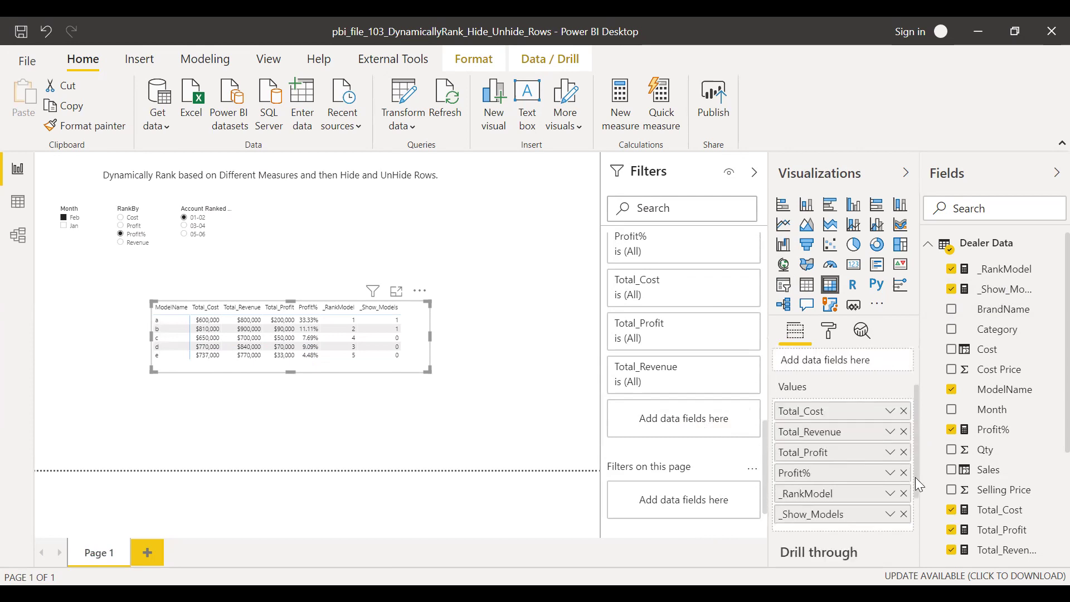
click(904, 512)
drag(1018, 289, 717, 372)
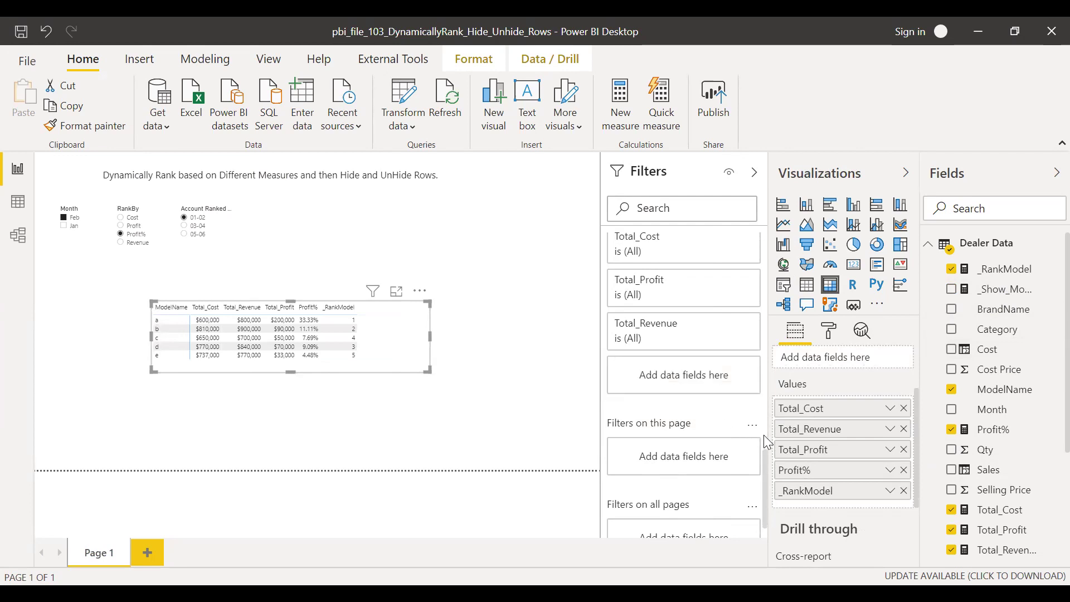
Delete the duplicate _Show_Models filter cards and add _Show_Models as a visual filter again
drag(770, 481, 789, 255)
mouse_move(732, 323)
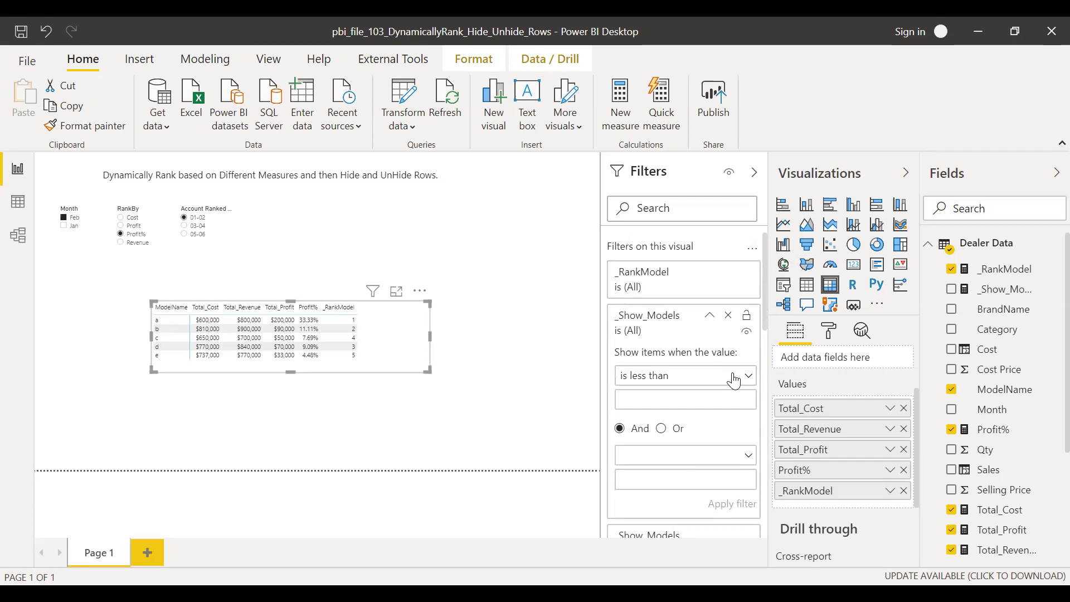
click(729, 317)
click(729, 316)
drag(768, 351, 763, 396)
drag(990, 301, 691, 469)
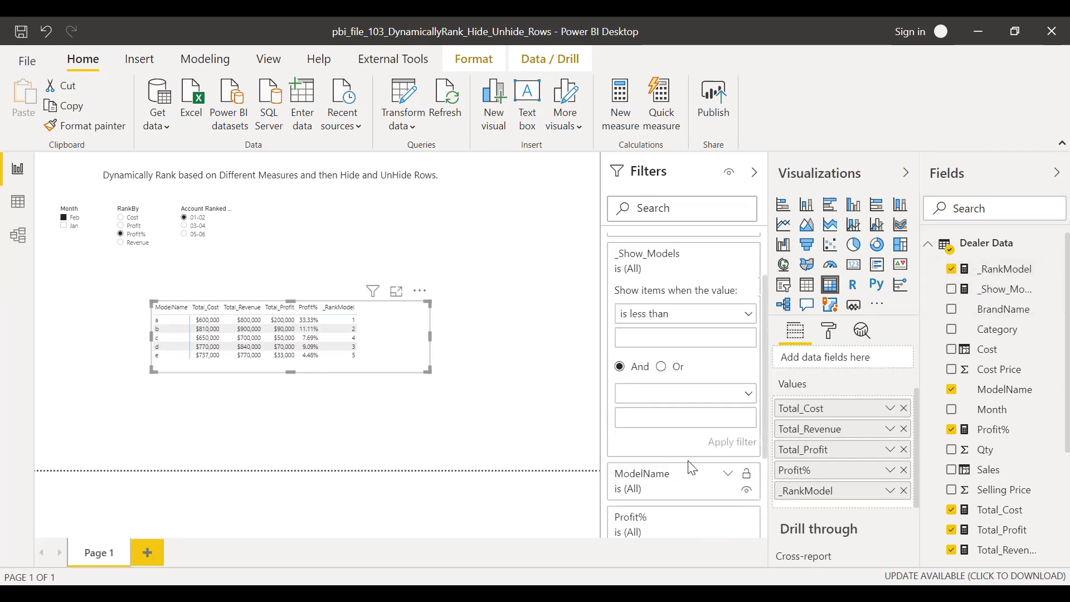
Set the filter to 'is' 1, apply it, and collapse the Filters and Visualizations panes
click(749, 313)
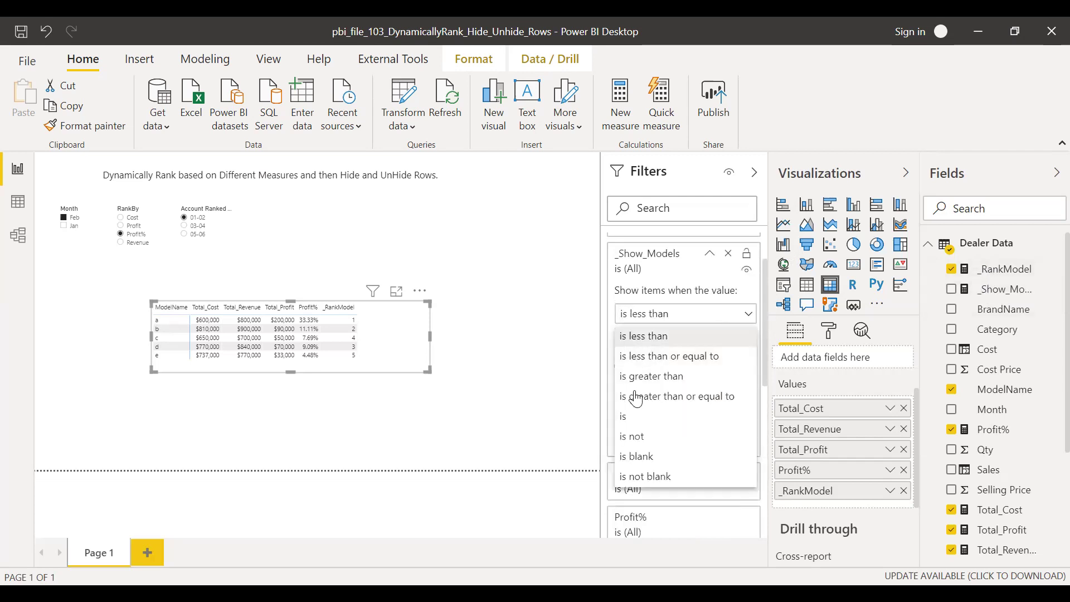
click(631, 416)
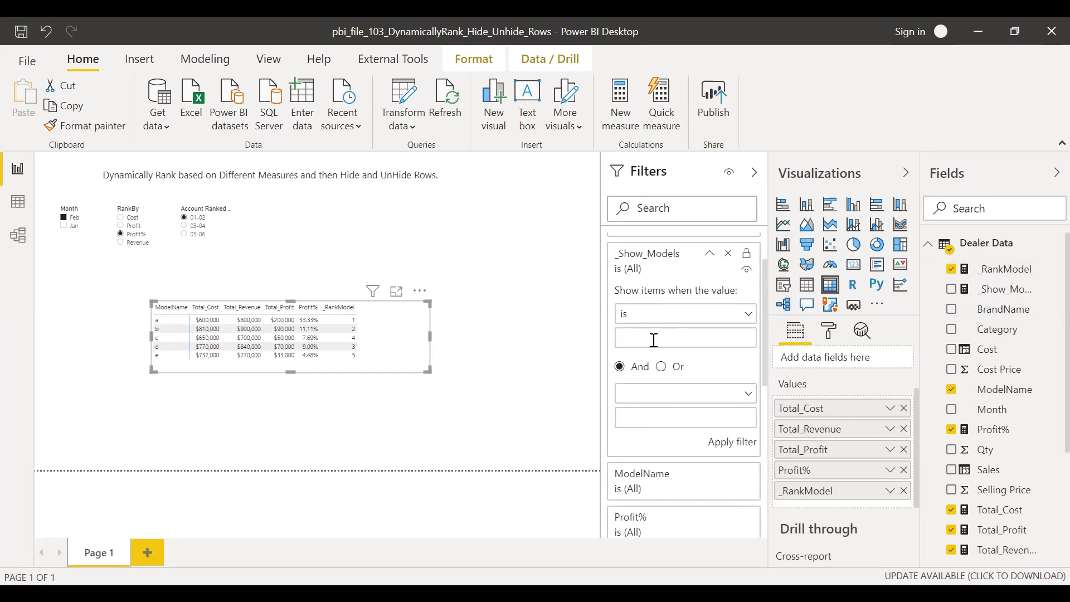
click(733, 446)
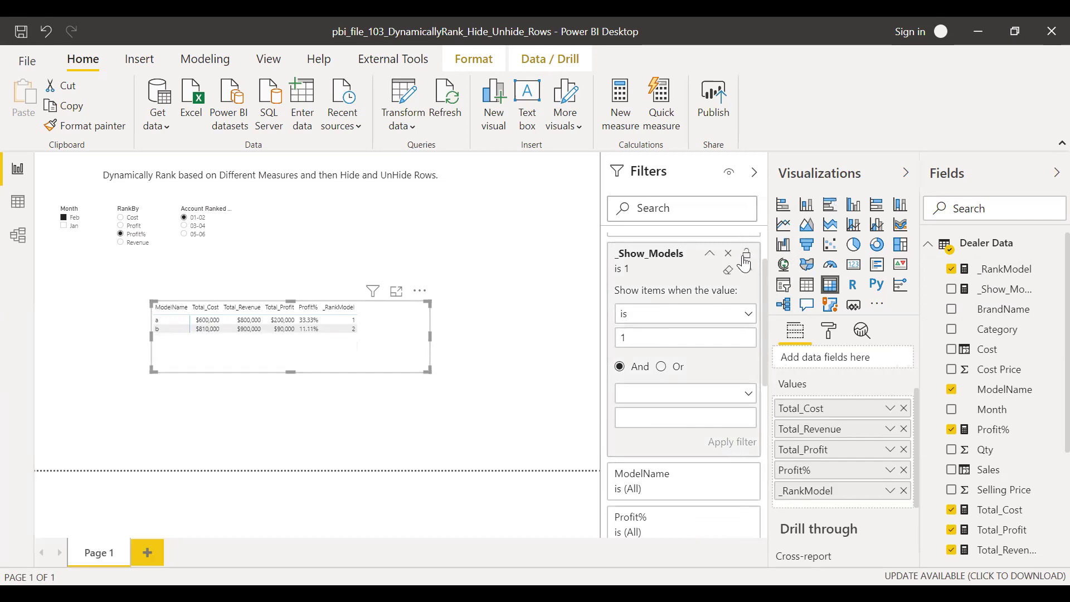
click(754, 172)
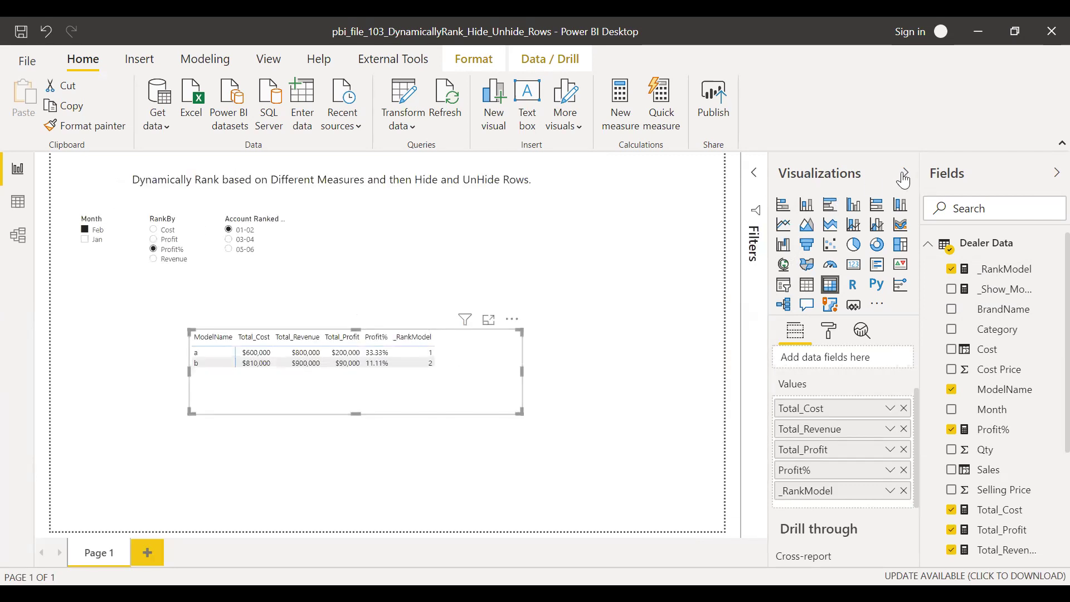
click(907, 172)
Try the Account Ranked ranges 03-04, 01-02 and 05-06 with models ranked by Revenue
click(669, 377)
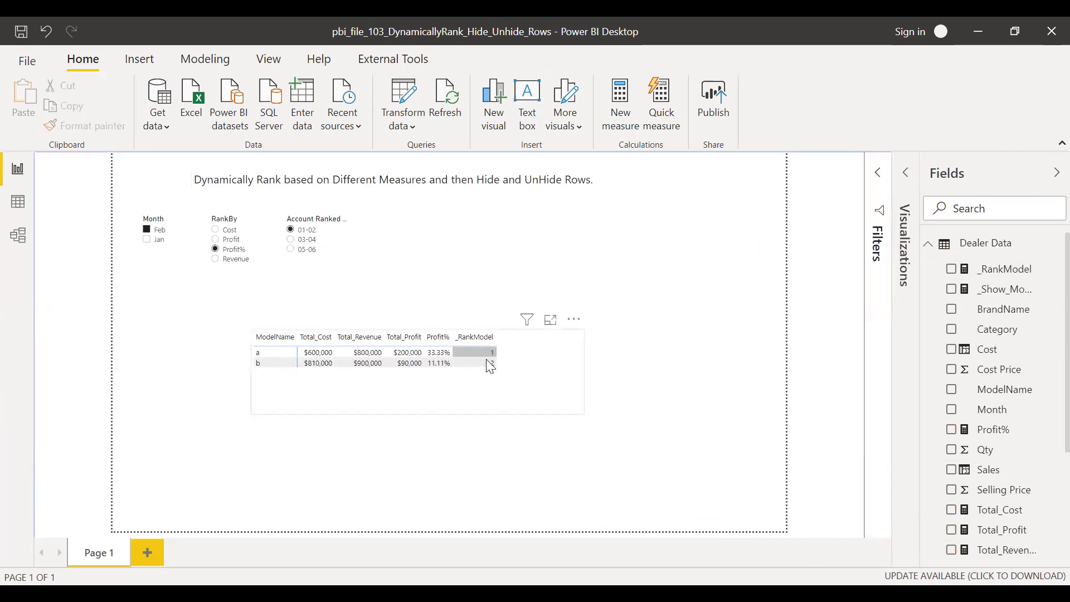
click(290, 240)
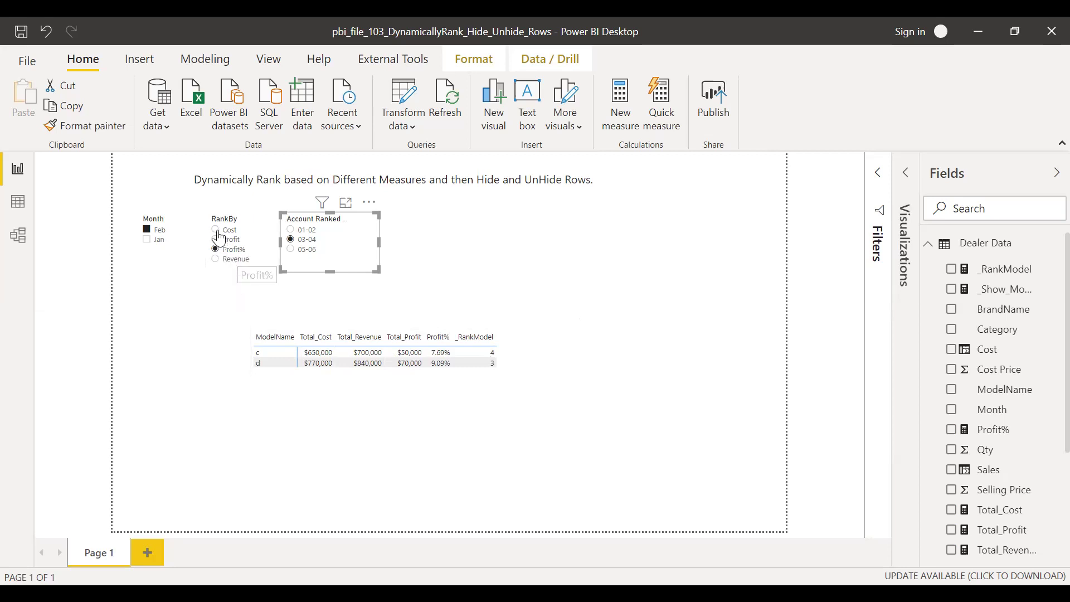
click(216, 260)
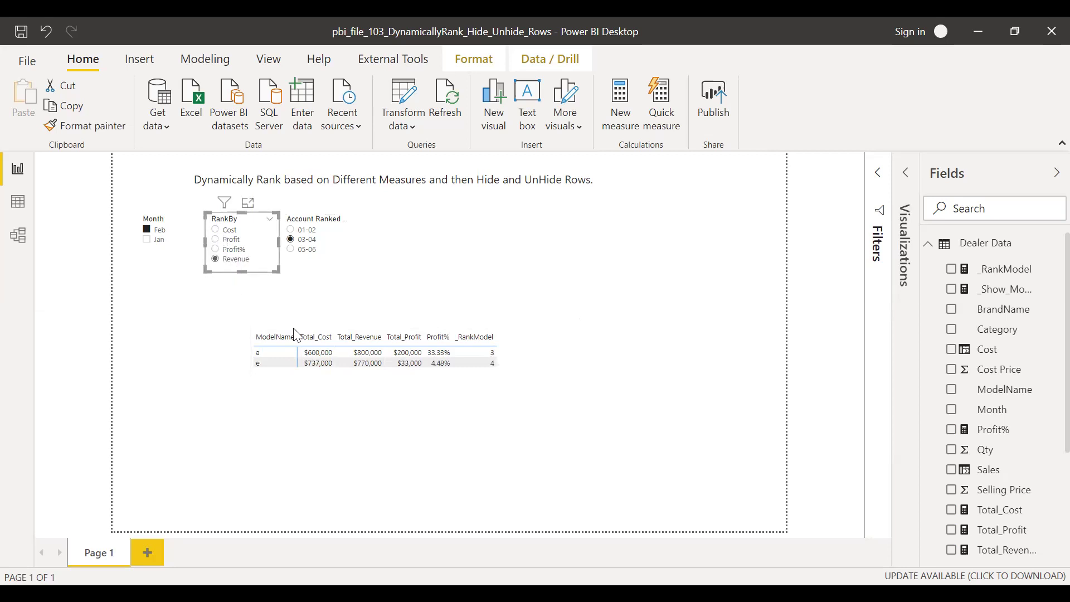
click(292, 230)
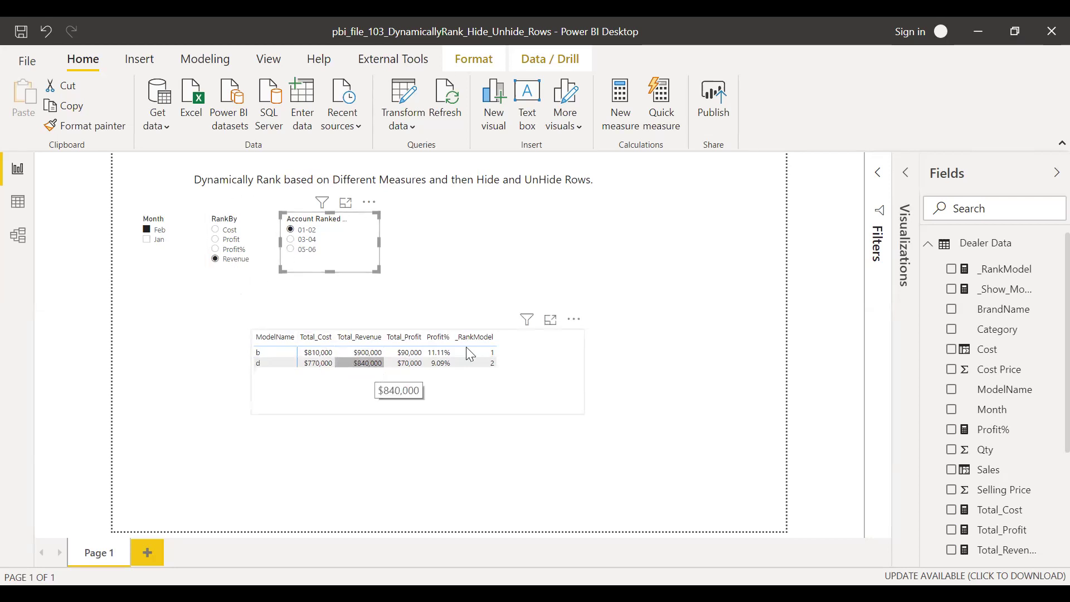
click(290, 250)
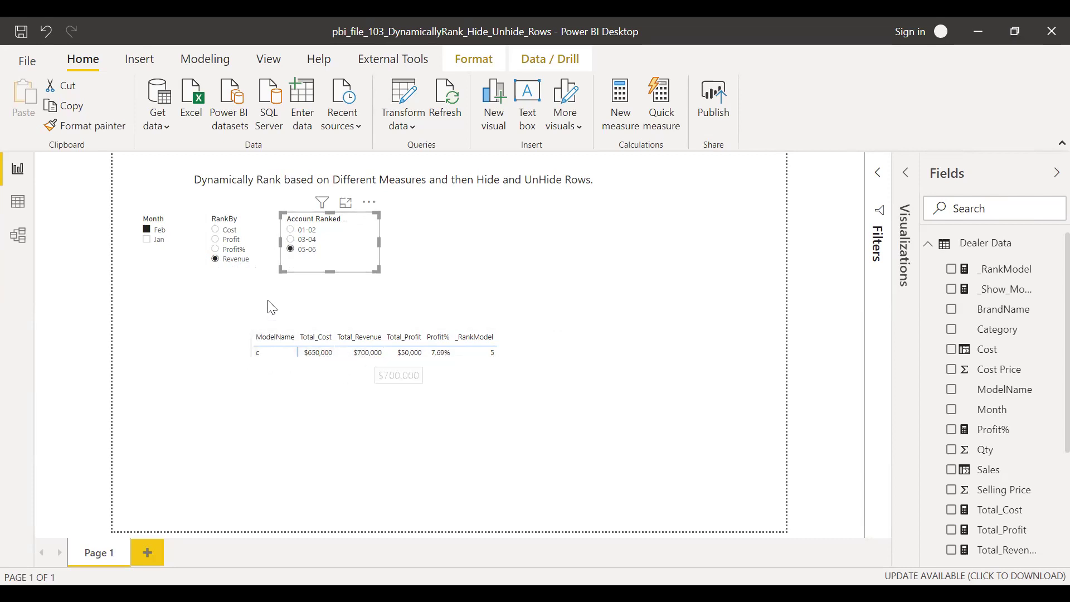
Rank by Profit with range 01-02 so the table lists only models a (1) and b (2)
click(217, 240)
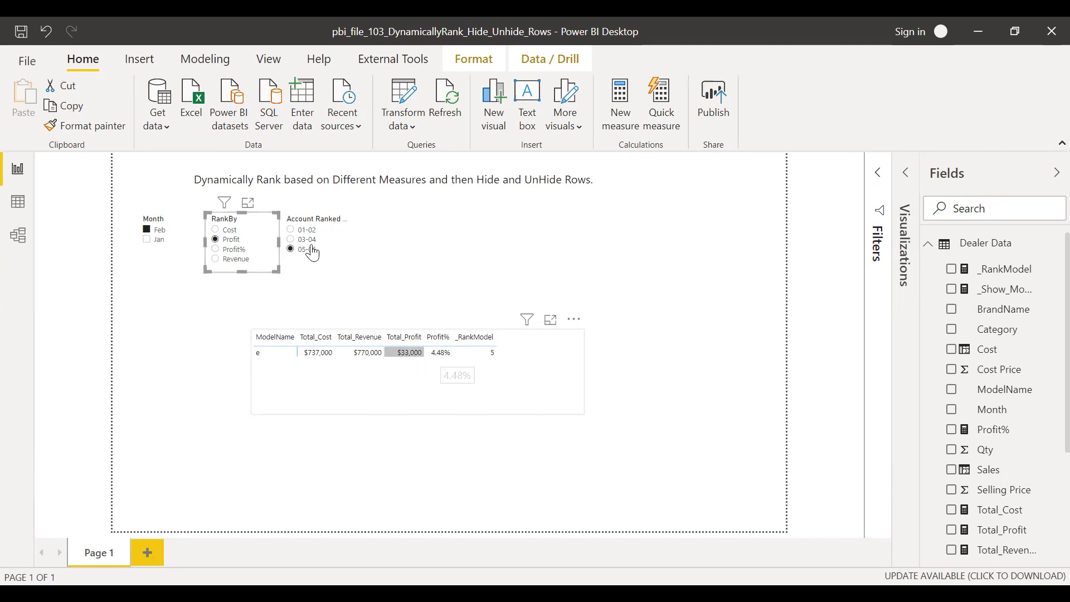
click(291, 231)
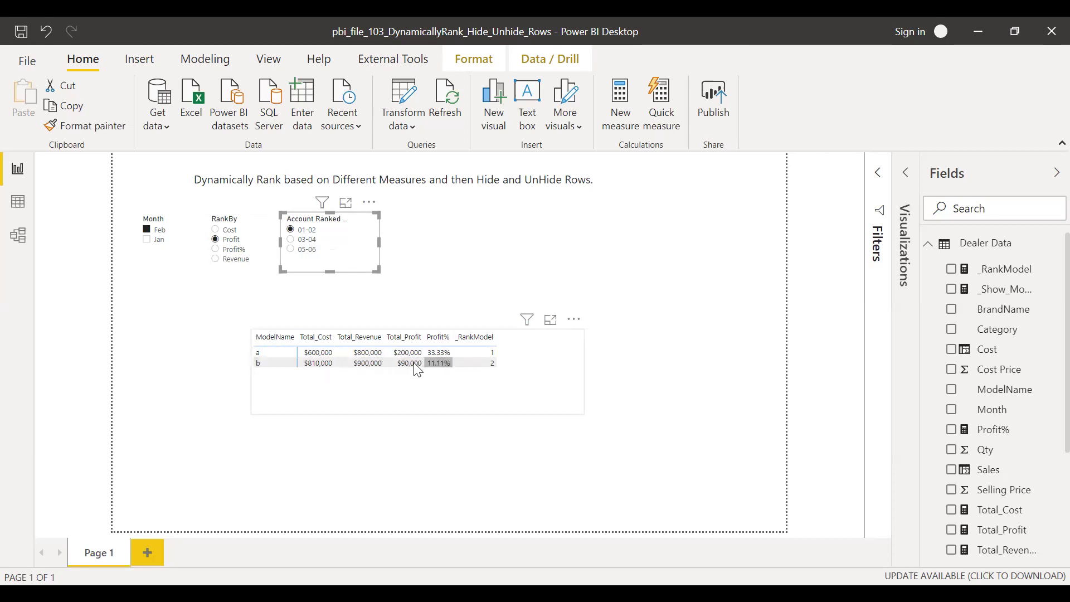
click(716, 325)
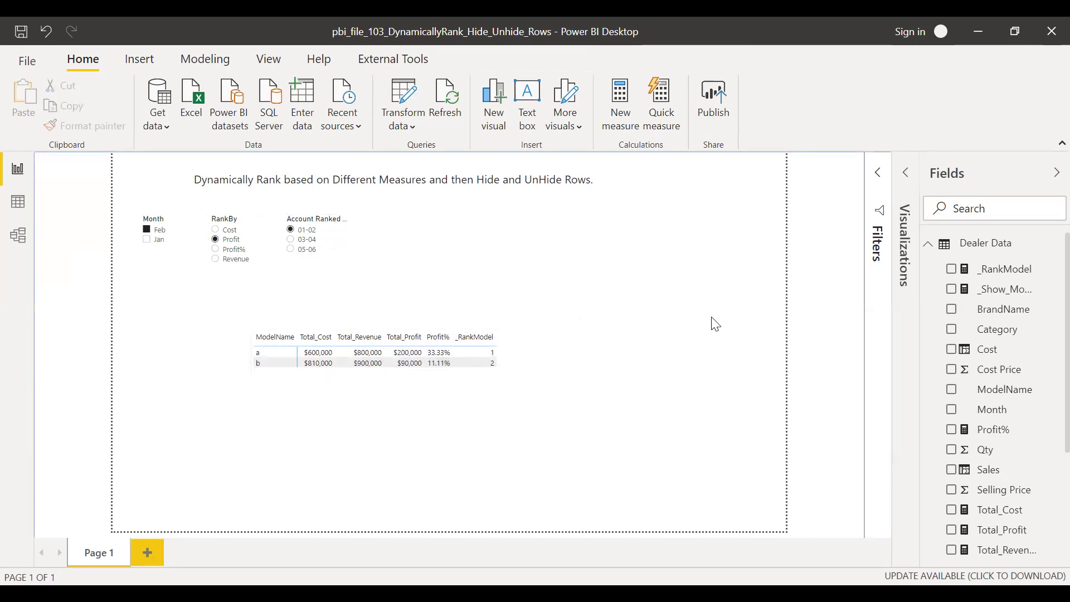